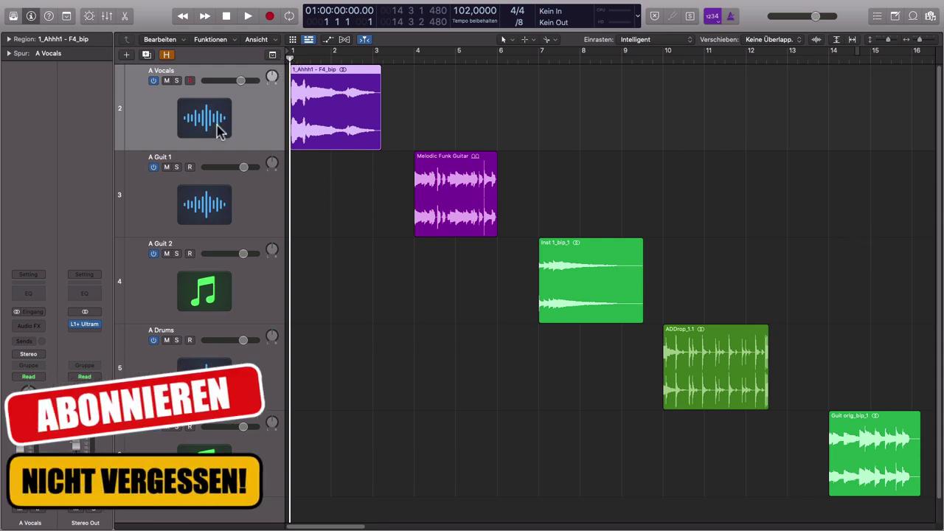
Listen to the region on the A Vocals track and return the playhead to the project start.
key("space")
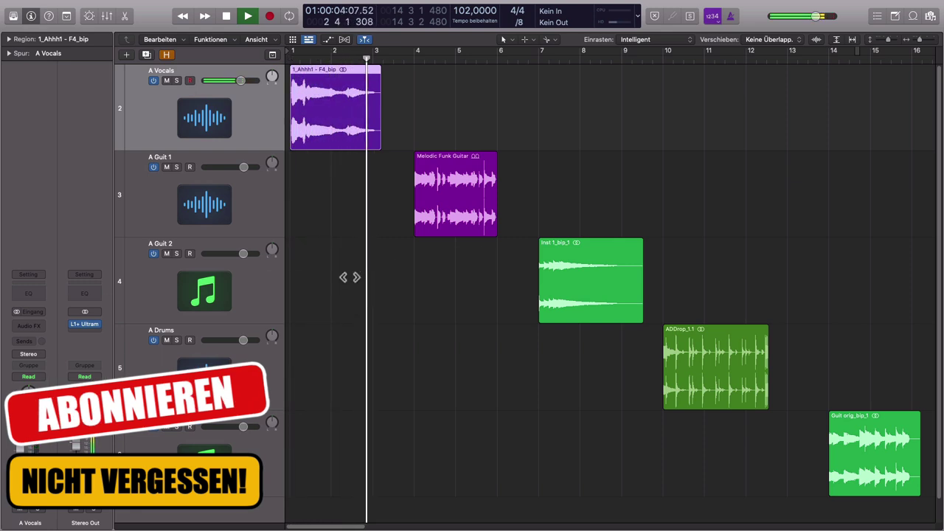
key("space")
key("Return")
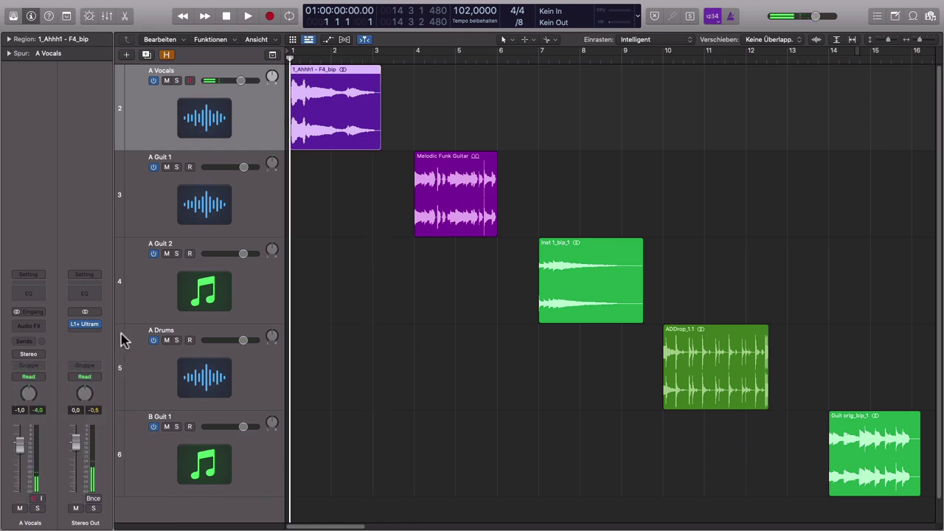
Insert Melodyne (ARA) in stereo as an audio effect on the A Vocals track and bring its whole window into view.
left_click(29, 326)
mouse_move(58, 345)
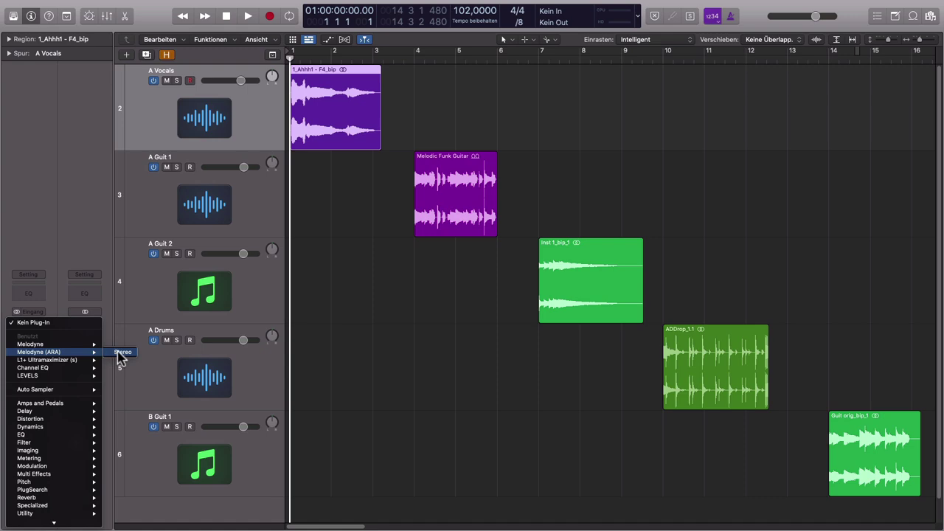
left_click(120, 359)
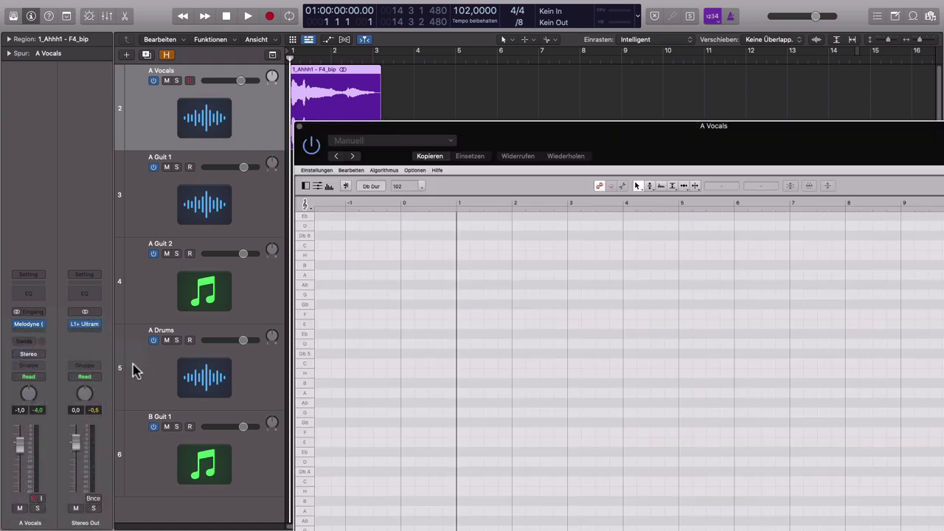
double_click(753, 130)
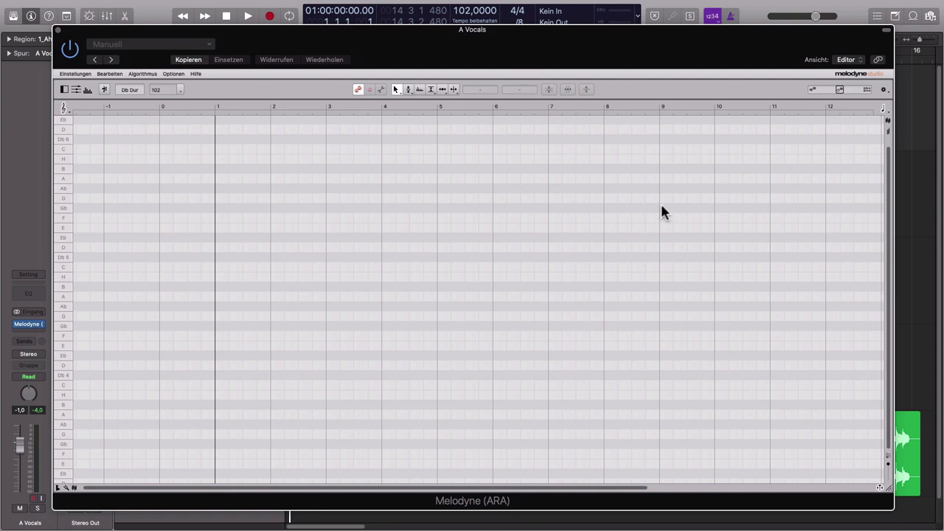
Play the vocal notes from bar 1 in the Melodyne editor and close the plug-in window.
key("space")
key("space")
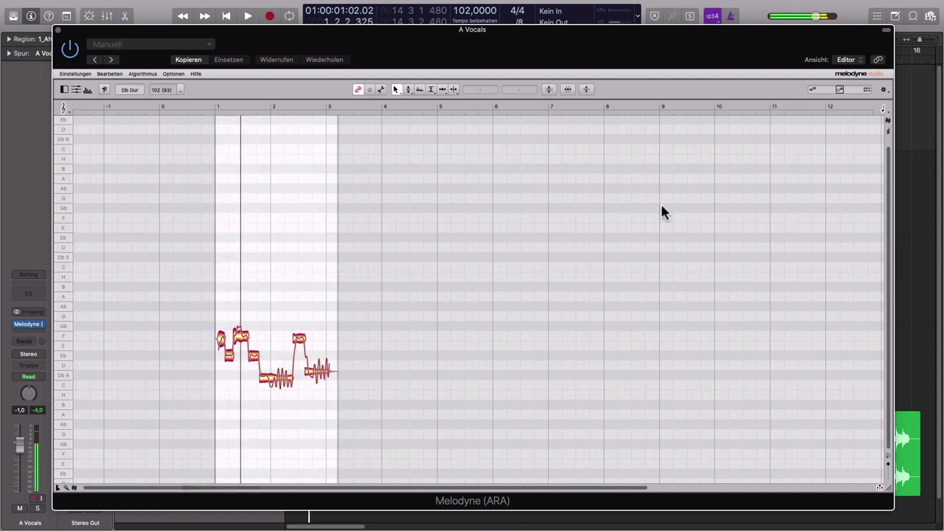
left_click(199, 105)
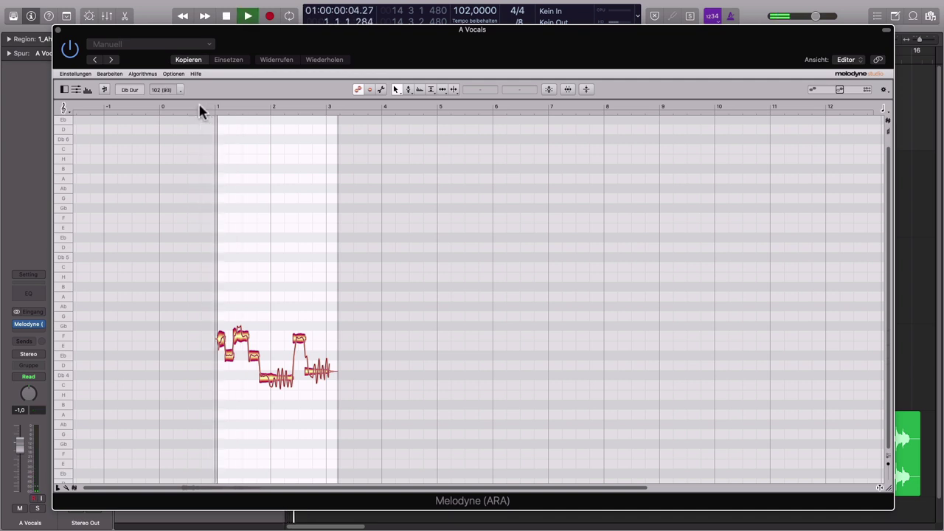
key("space")
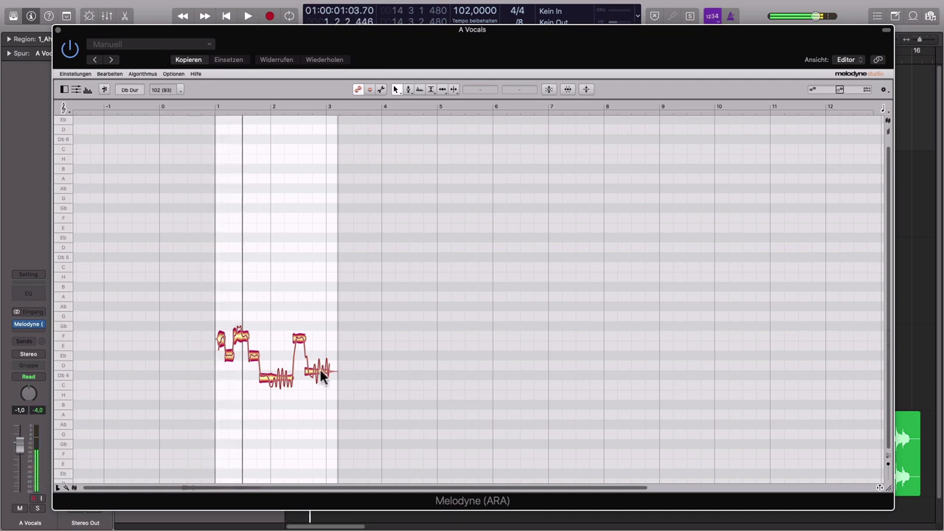
left_click(57, 30)
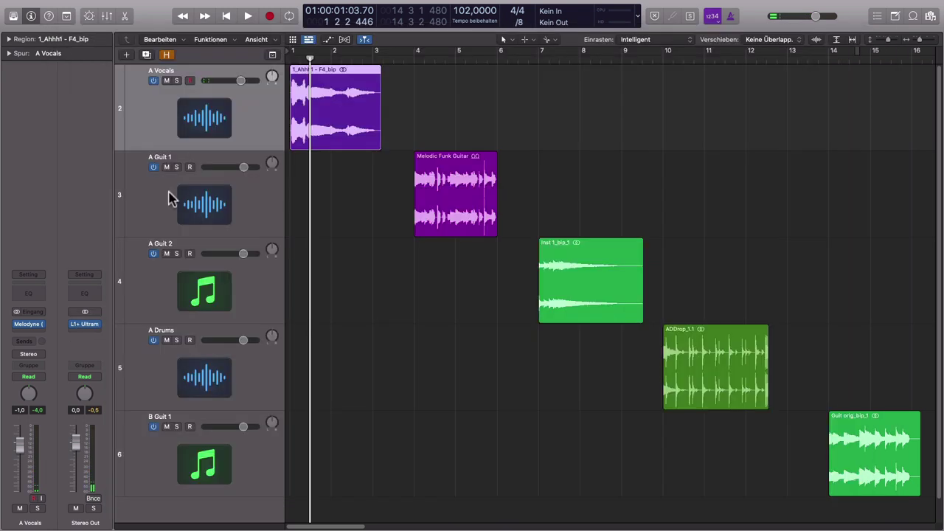
Place the playhead at bar 4 and insert the standard, non-ARA Melodyne plug-in on the A Guit 1 track.
left_click(258, 198)
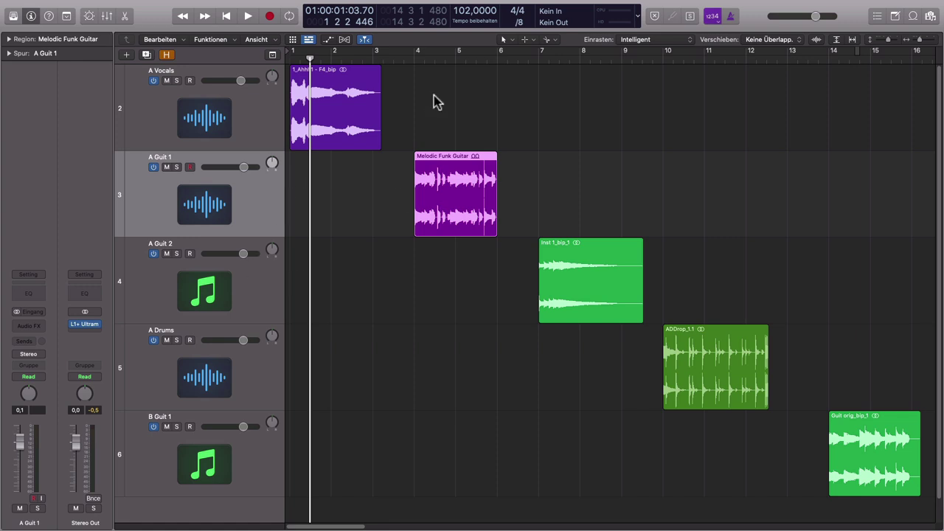
left_click(415, 58)
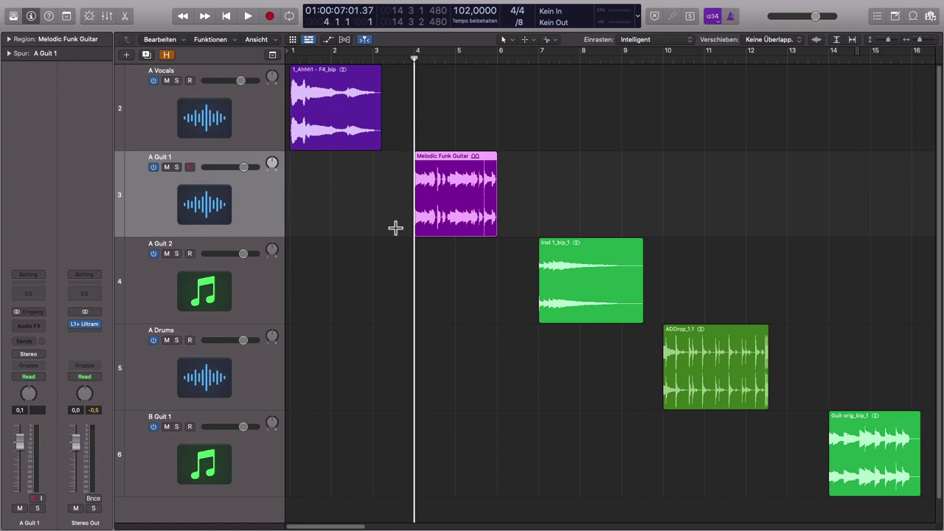
left_click(31, 325)
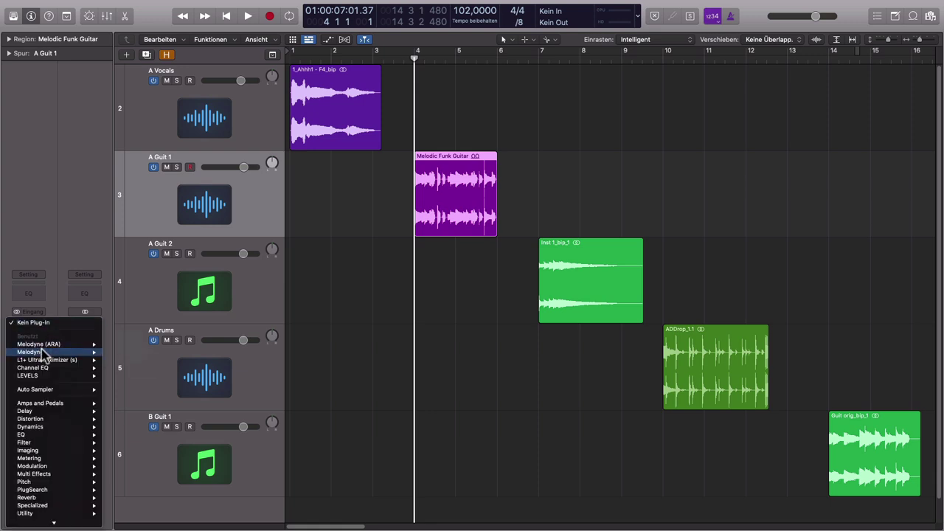
left_click(144, 367)
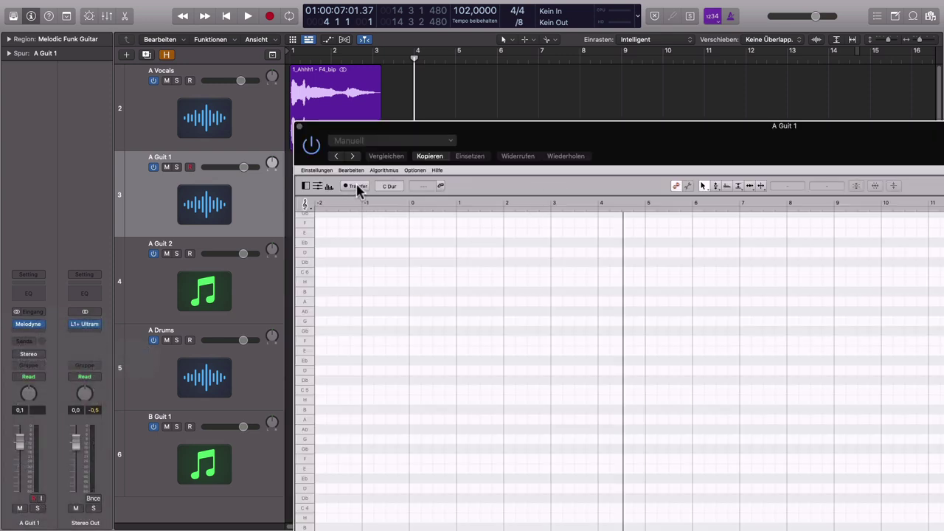
Transfer the Melodic Funk Guitar region into Melodyne by recording its playback from bar 4 in real time.
left_click(357, 186)
left_click_drag(549, 173, 328, 43)
key("space")
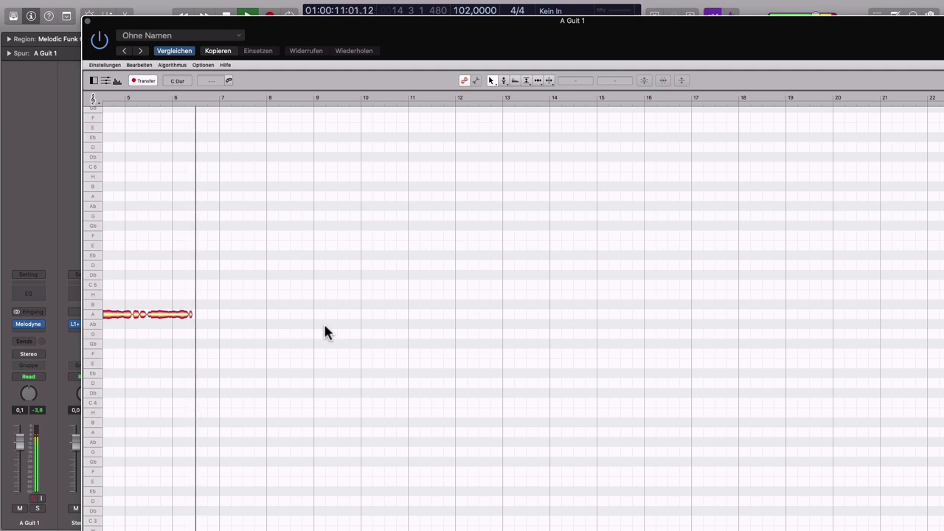
key("space")
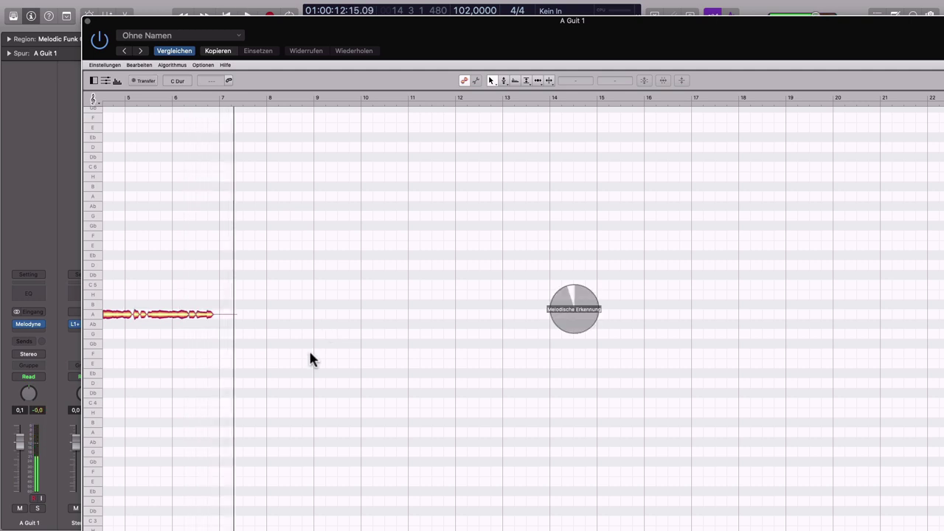
scroll(315, 360, "left", 2)
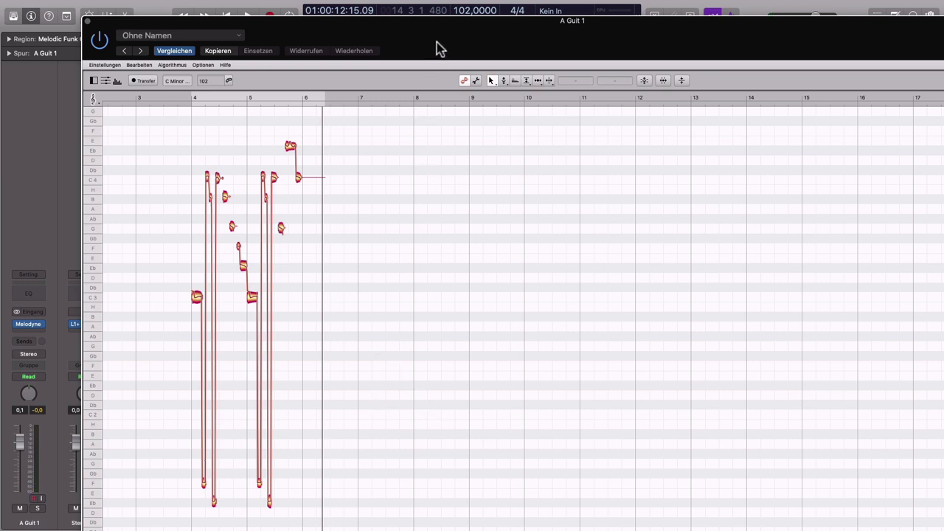
Move the Melodic Funk Guitar region to bar 11 and play it there alongside the transferred Melodyne notes.
left_click_drag(435, 46, 419, 302)
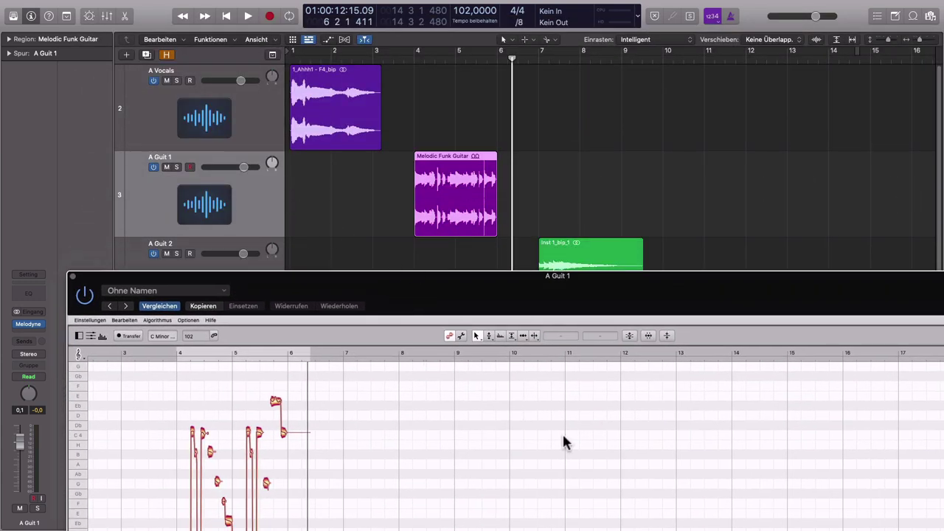
left_click_drag(452, 295, 449, 271)
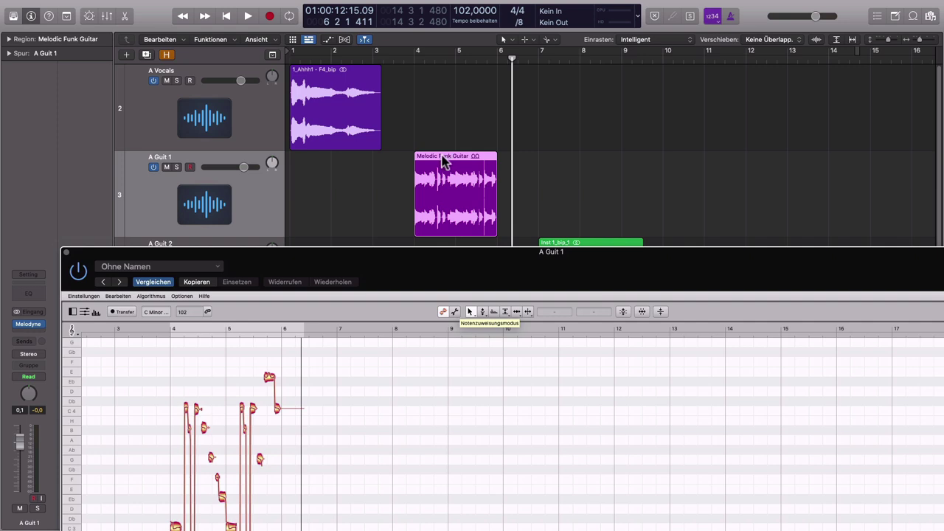
left_click_drag(442, 161, 735, 172, "alt")
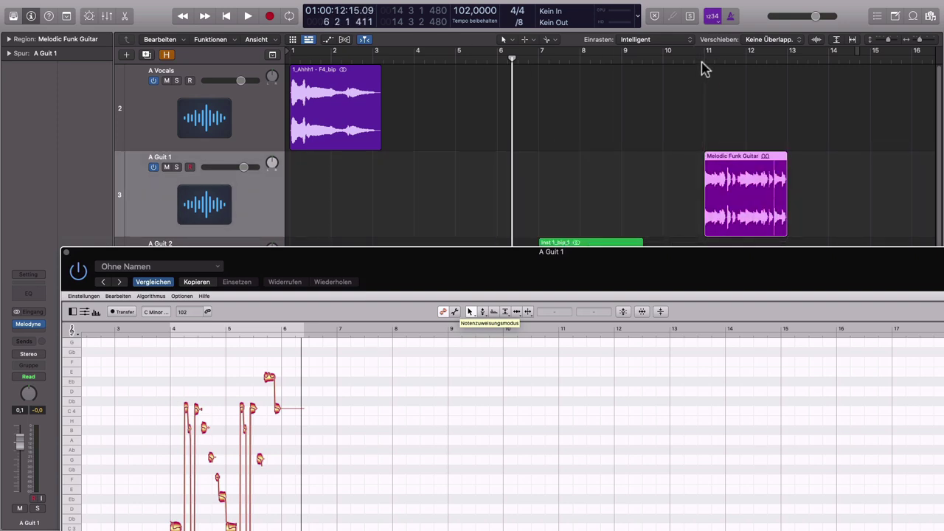
left_click(703, 66)
key("space")
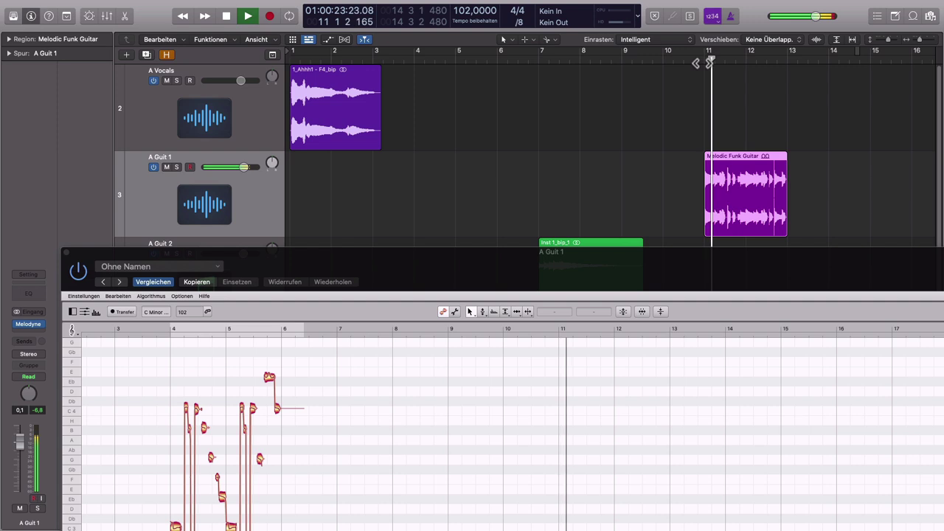
key("space")
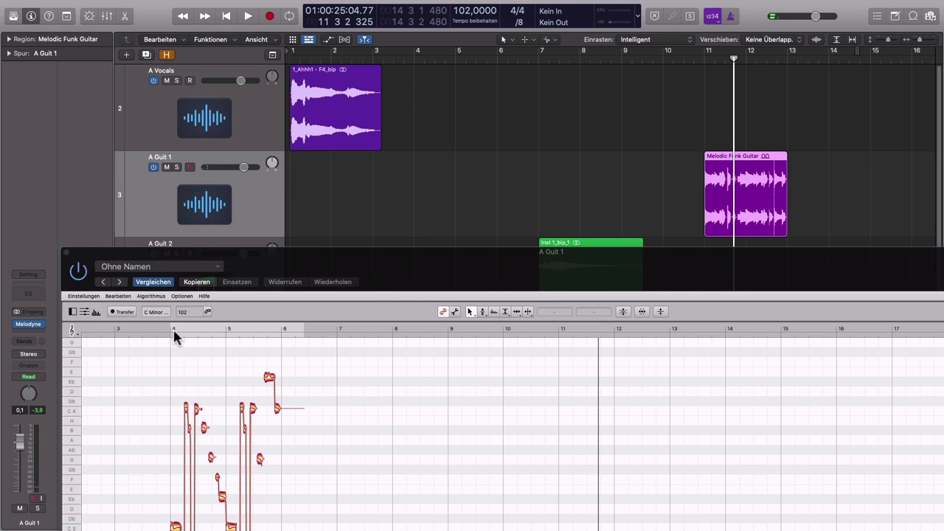
Move the Melodic Funk Guitar region back to bar 4 and close its Melodyne window.
left_click_drag(733, 160, 435, 191)
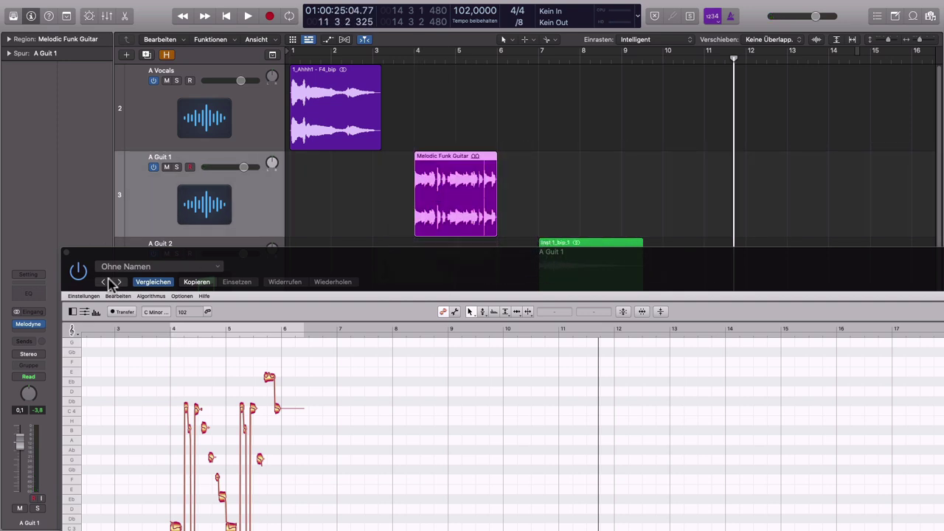
left_click(66, 252)
Reopen the Melodyne (ARA) editor of the A Vocals track and place its window below the vocal region.
left_click(244, 127)
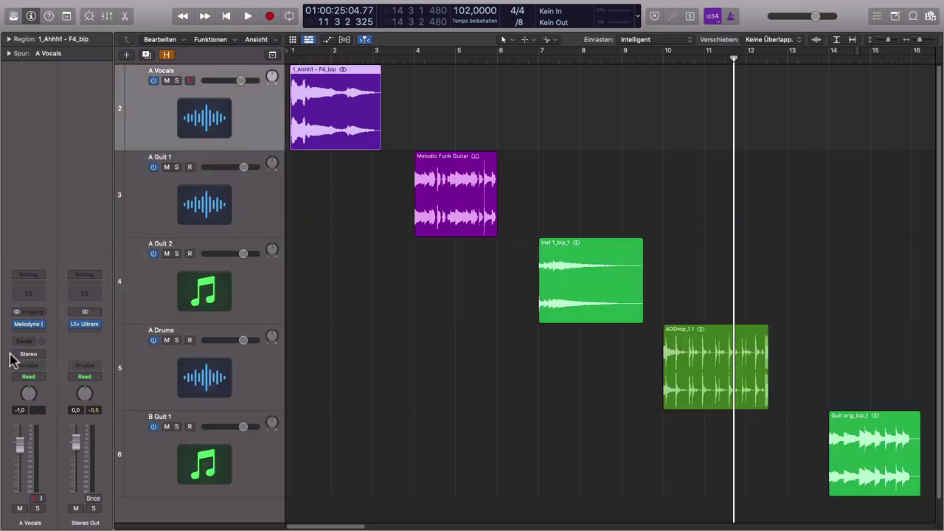
left_click(30, 326)
left_click_drag(555, 65, 509, 262)
left_click(332, 76)
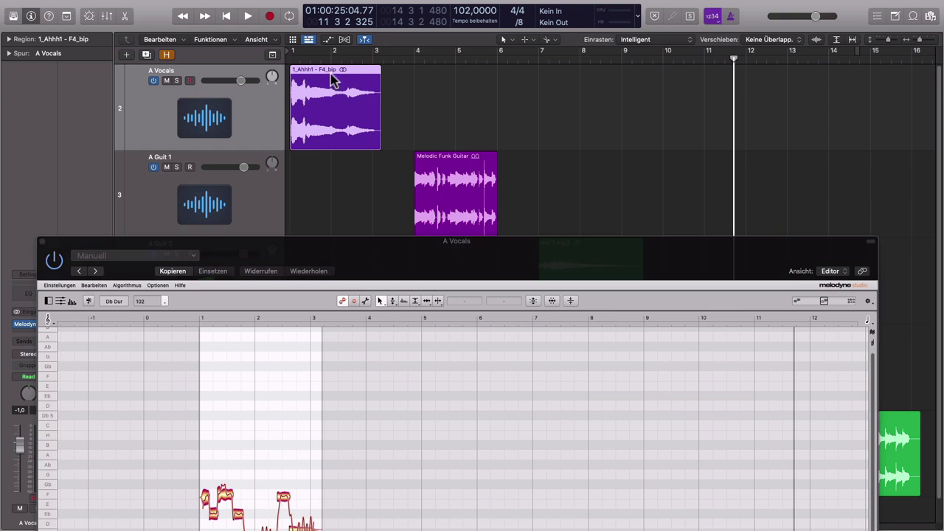
Move the vocal region to bar 8 and check its playback with the ARA editor open.
left_click(389, 78)
left_click_drag(328, 107, 608, 127)
left_click_drag(507, 256, 475, 182)
key("space")
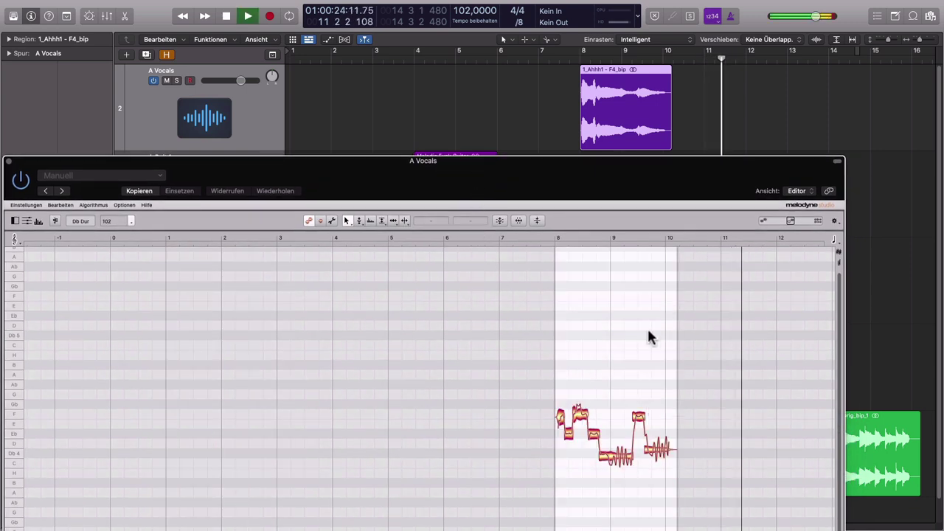
key("space")
left_click(575, 55)
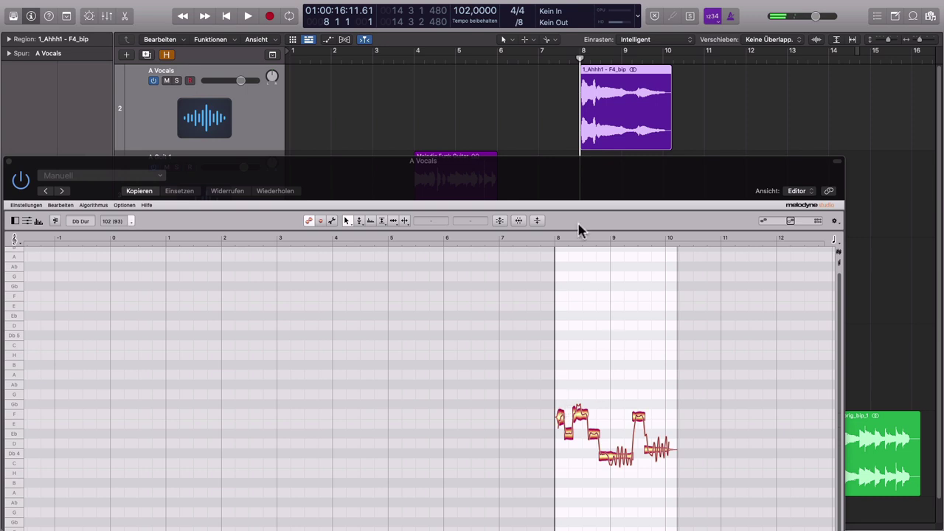
Undo the vocal region's move and return the playhead to bar 1 with the Melodyne editor closed.
left_click(500, 81)
key("super+z")
key("e")
left_click(291, 56)
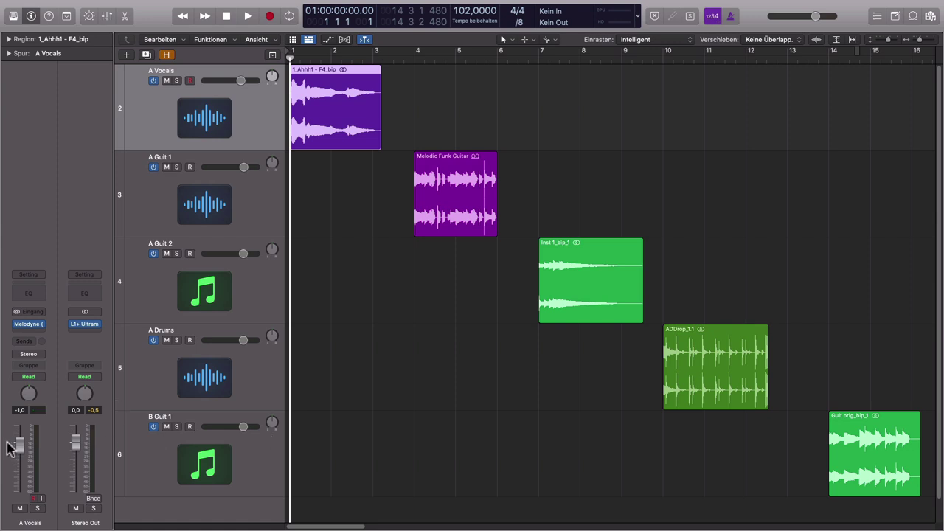
Reopen the Melodyne editor on A Vocals and examine the available detection algorithms.
left_click(31, 328)
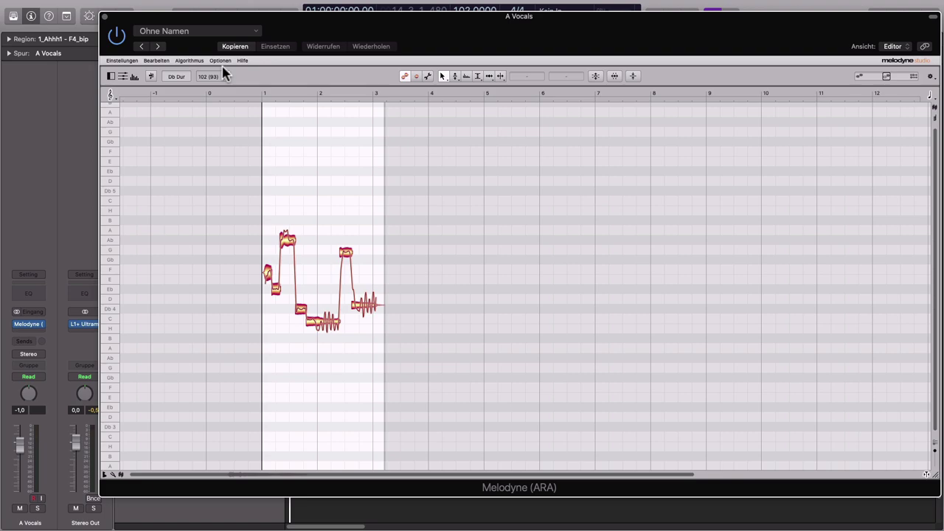
left_click(195, 62)
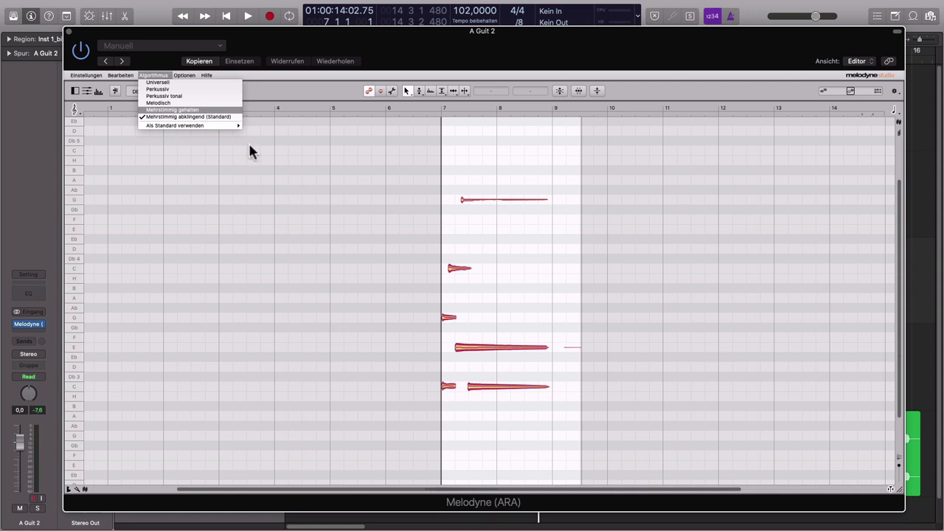
Leave the algorithm of A Guit 2 as it is and play its detected chord notes from bar 7.
left_click(428, 110)
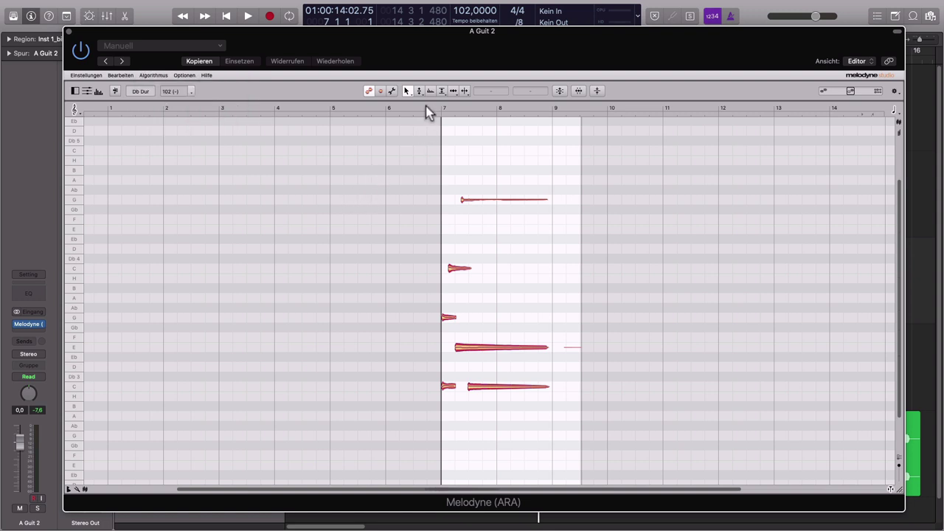
key("space")
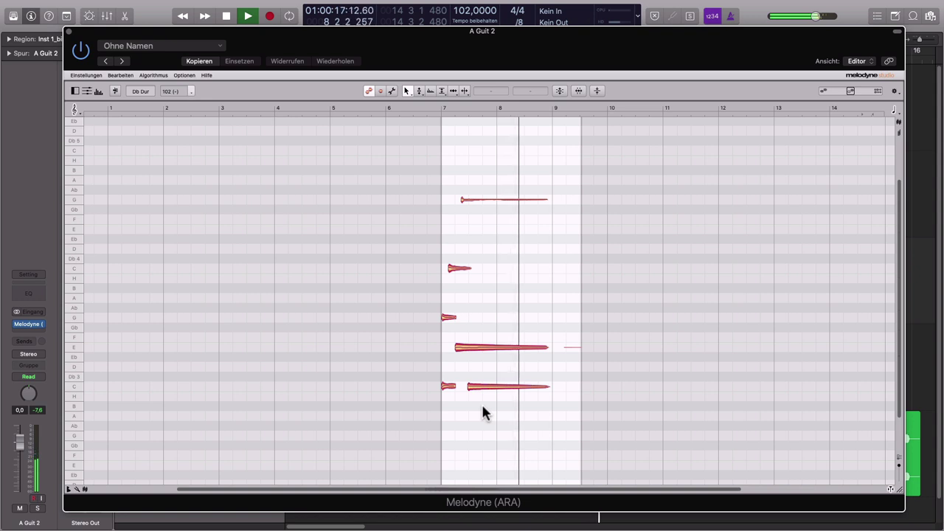
key("space")
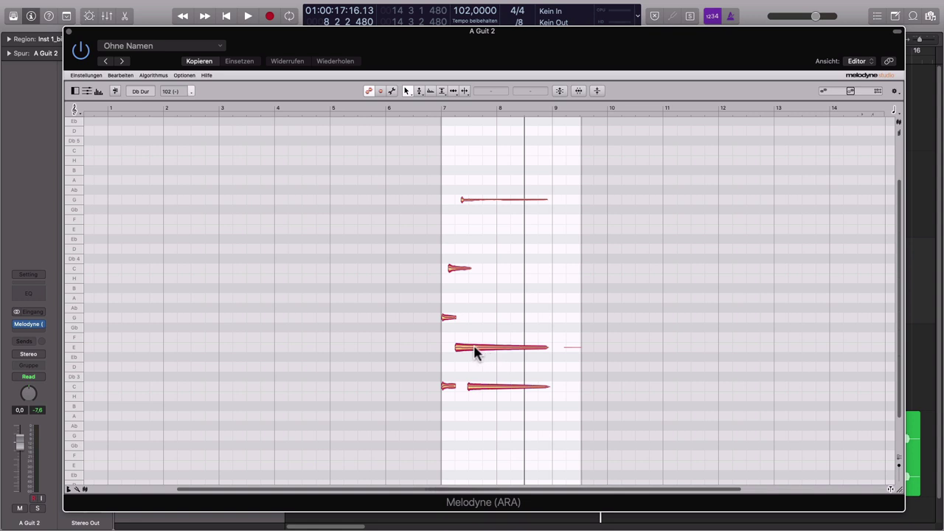
Lower the long E note of the A Guit 2 chord to Eb 3 and play the chord.
left_click_drag(476, 352, 477, 360)
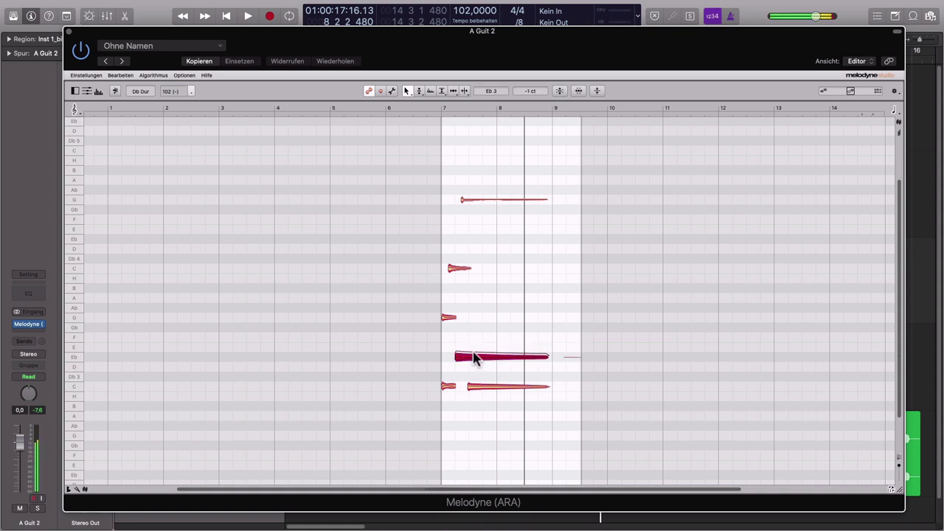
left_click(428, 109)
key("space")
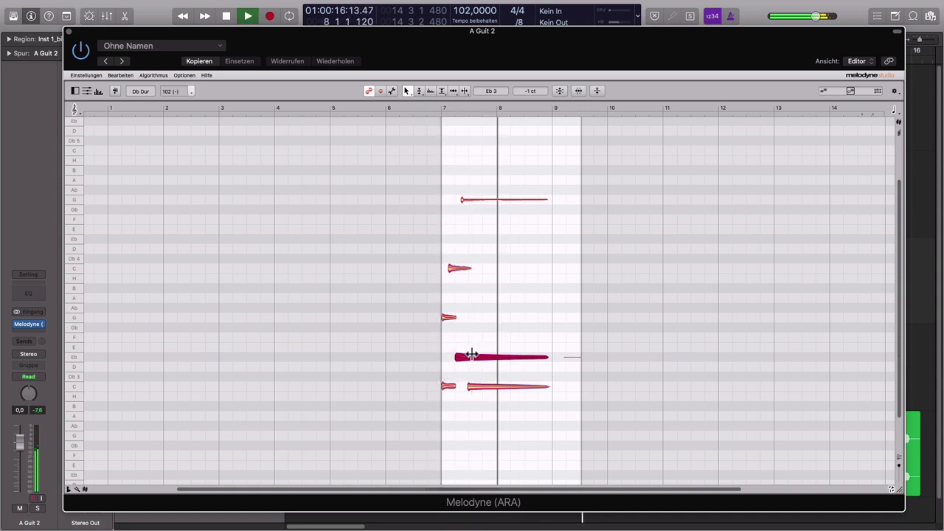
key("space")
Move the long Eb 3 note back up to E and raise the long C note below it to D 4.
left_click_drag(470, 360, 474, 348)
left_click_drag(478, 388, 476, 250)
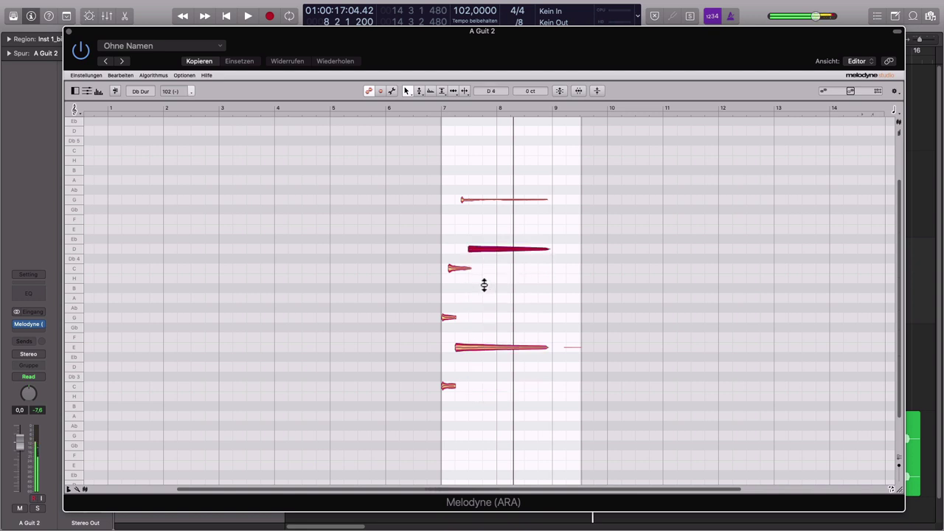
Play the edited A Guit 2 chord from just before bar 7.
left_click(434, 111)
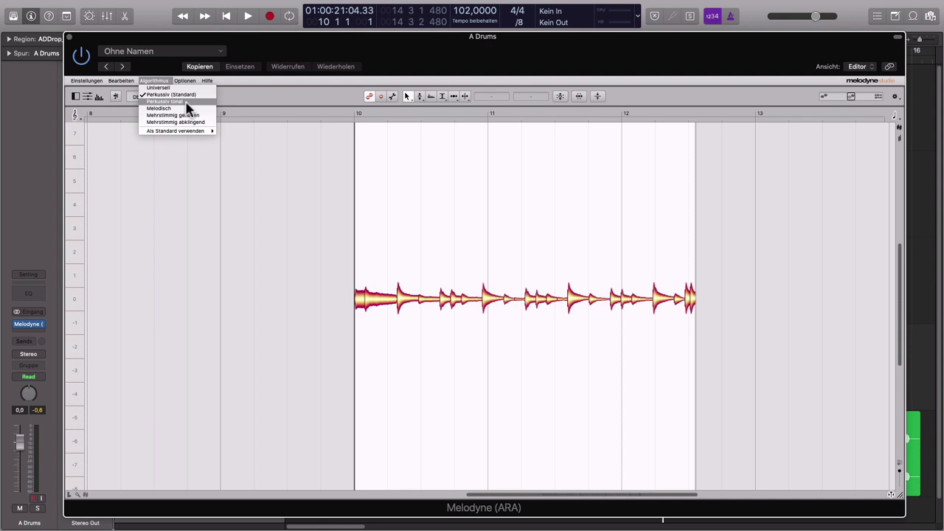
Dismiss the switch of A Drums to the Perkussiv tonal algorithm and play the drum loop from just before bar 10.
left_click(184, 101)
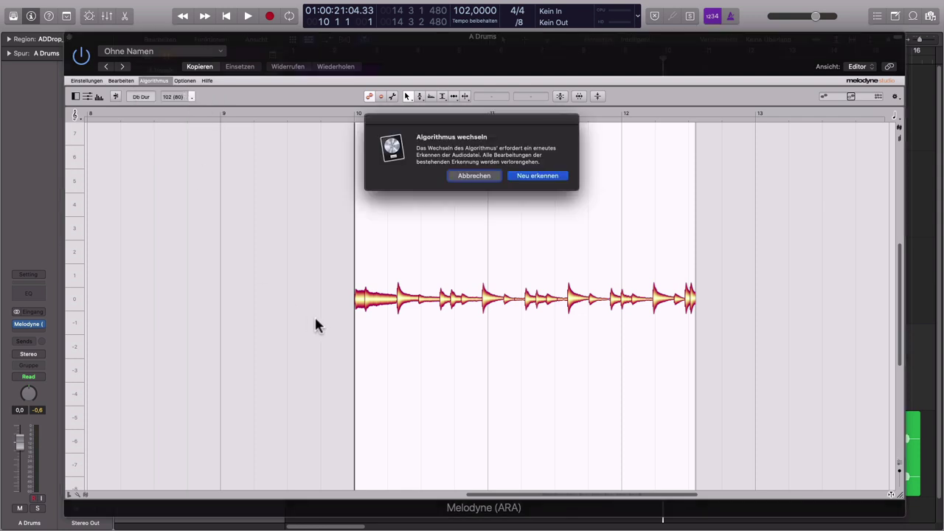
left_click(470, 175)
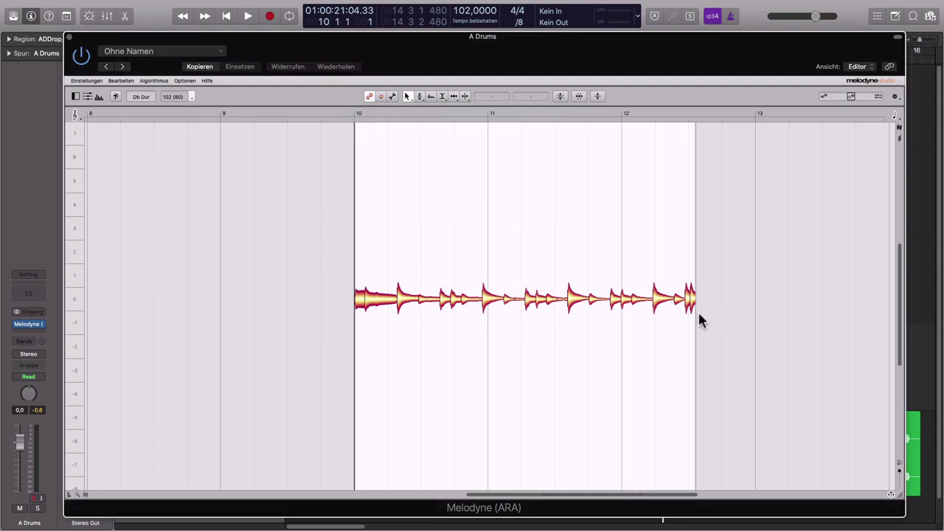
left_click(344, 112)
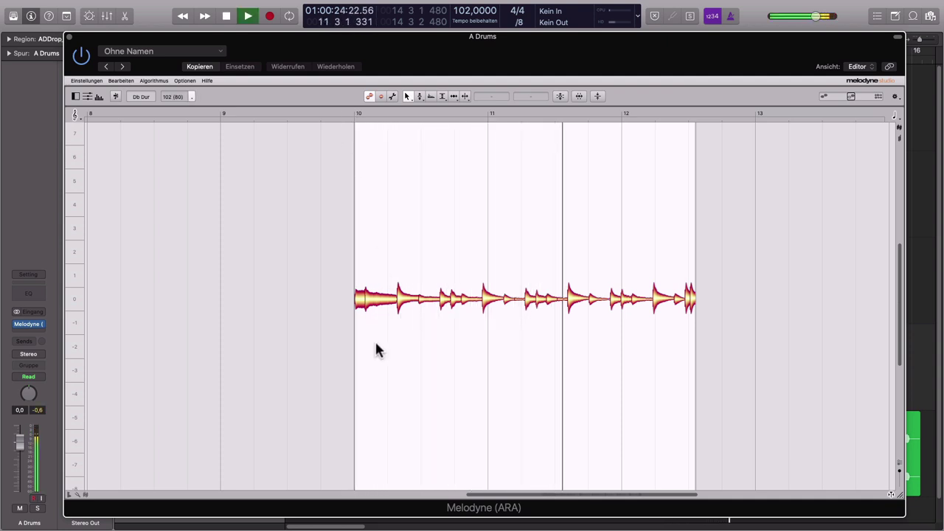
key("space")
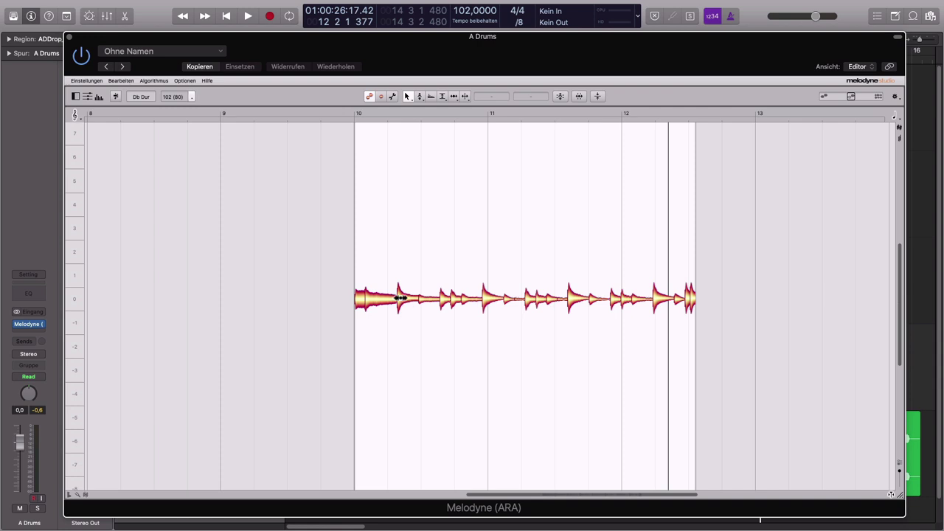
Lower the six loud drum hits of A Drums together to pitch step -3 and play the loop.
left_click(404, 305)
left_click(486, 299, "shift")
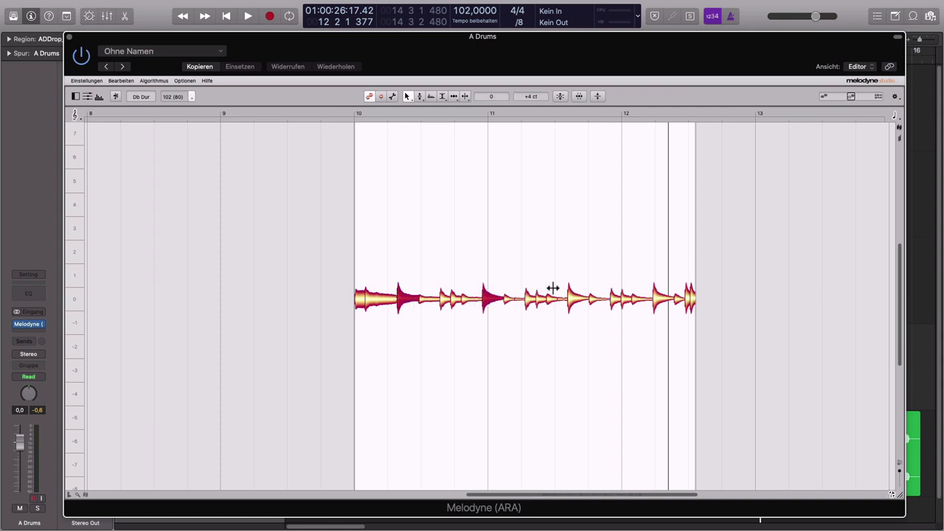
left_click(571, 300, "shift")
left_click(656, 298, "shift")
left_click(689, 302, "shift")
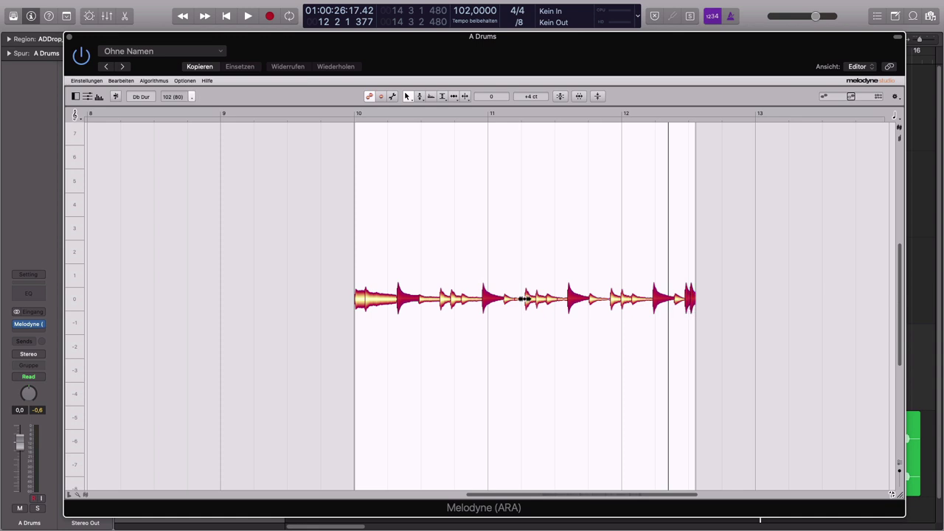
left_click_drag(486, 305, 484, 365)
left_click(341, 110)
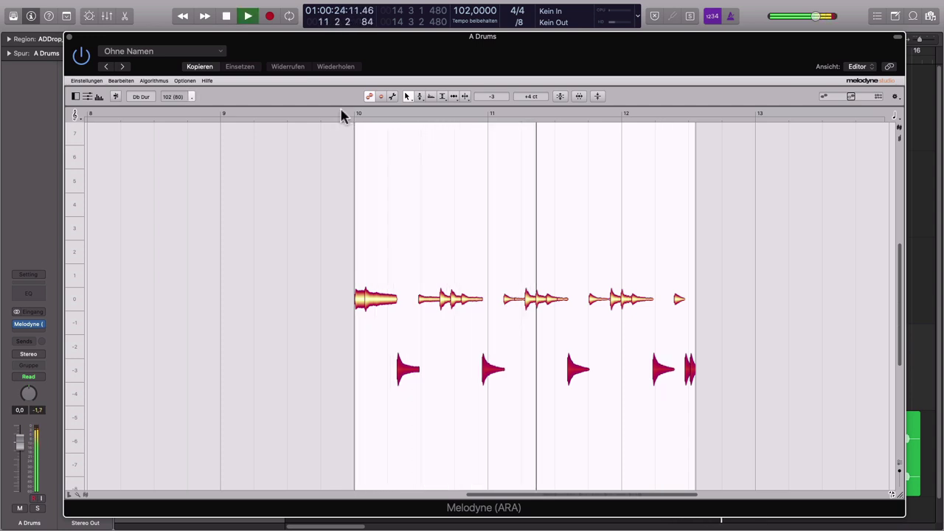
key("space")
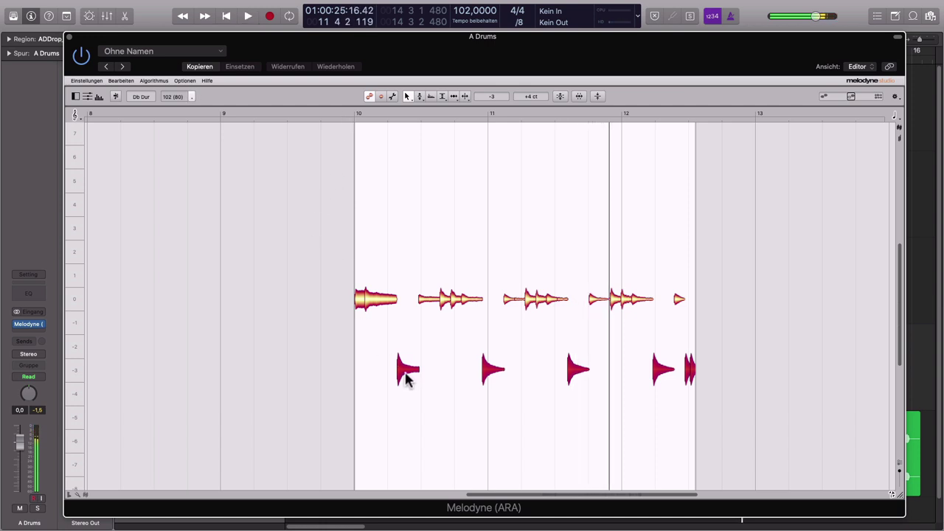
Return the selected drum hits to pitch step 0 and set the pitch grid to Kein Raster.
left_click_drag(404, 373, 409, 307)
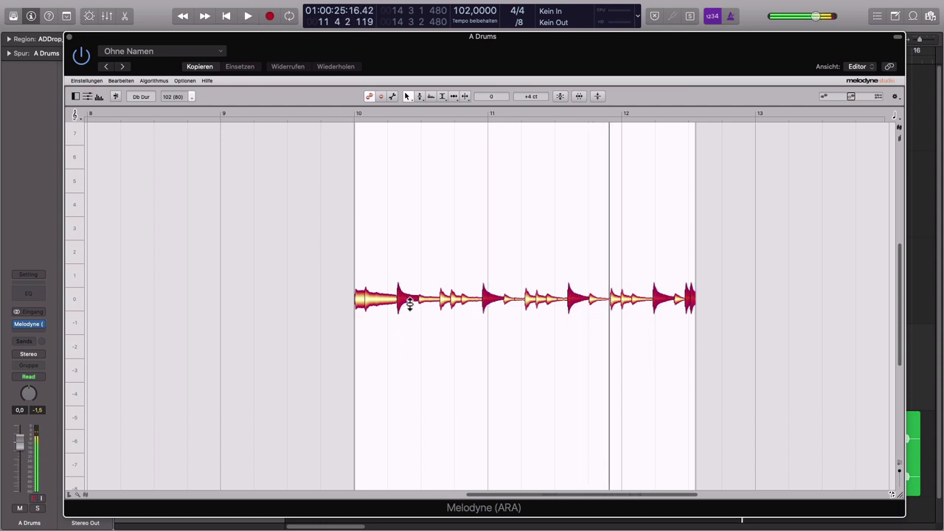
left_click(184, 81)
mouse_move(198, 125)
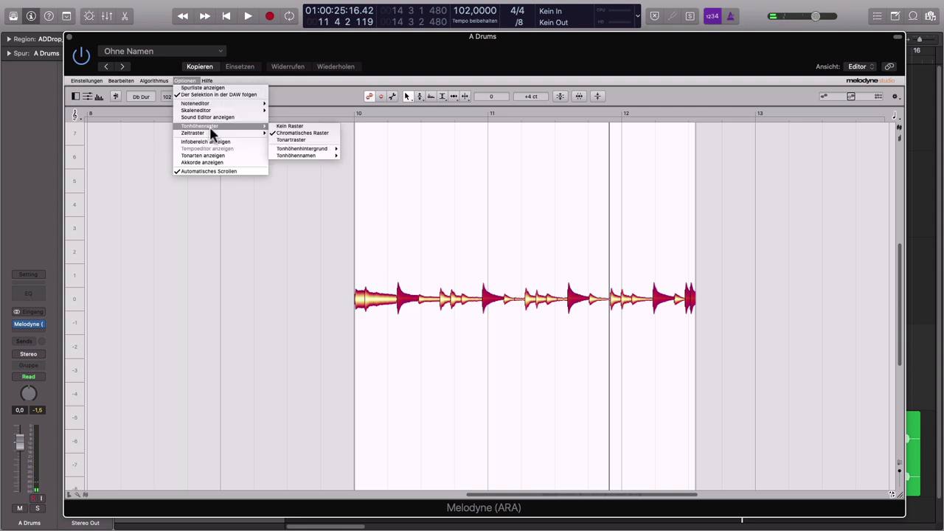
left_click(293, 127)
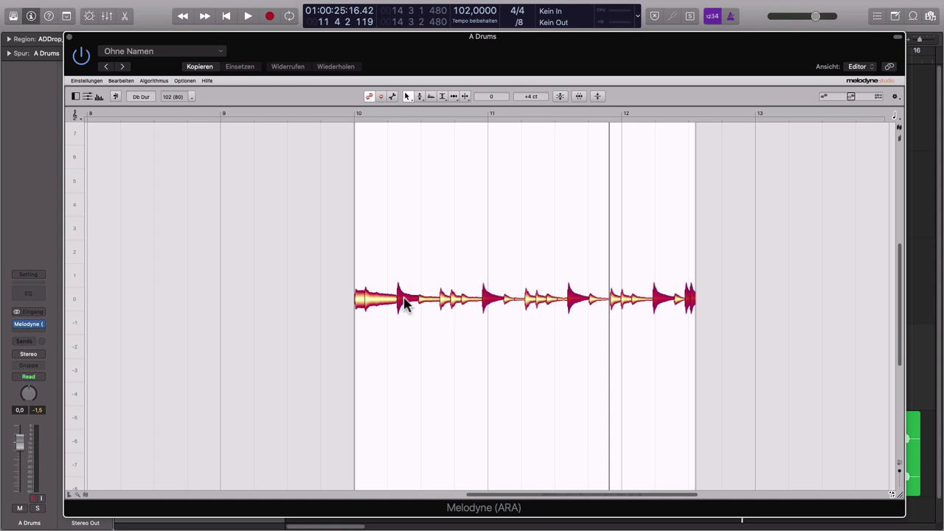
Raise the selected drum hits to 4 with +34 ct, play the loop, and move them back to 0.
left_click_drag(407, 305, 414, 195)
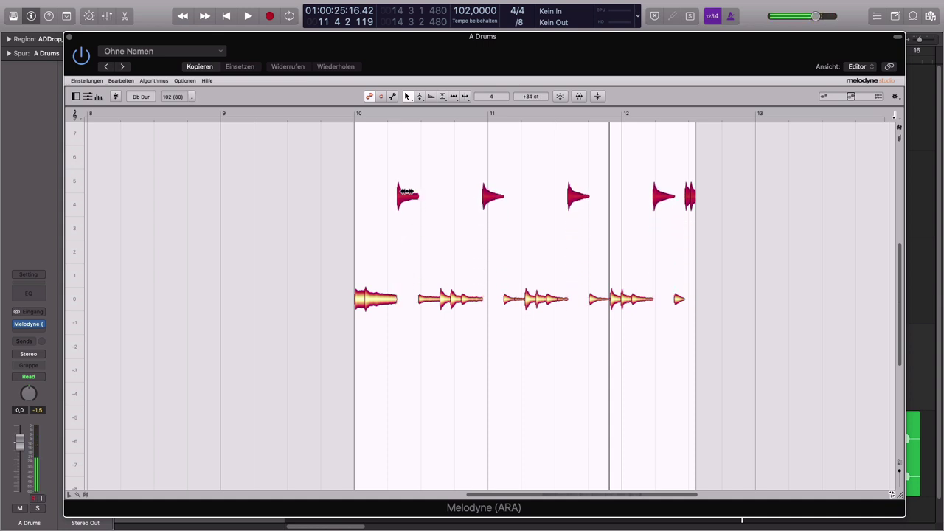
left_click(350, 112)
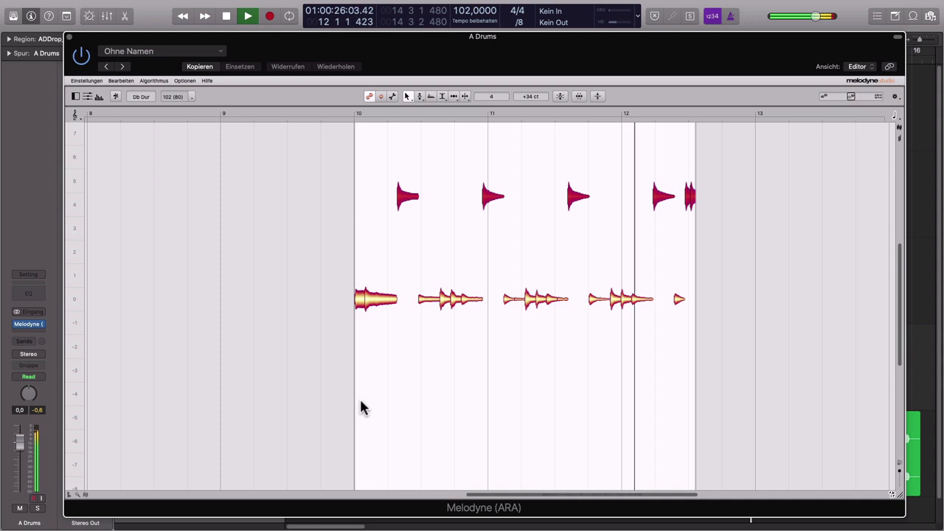
key("space")
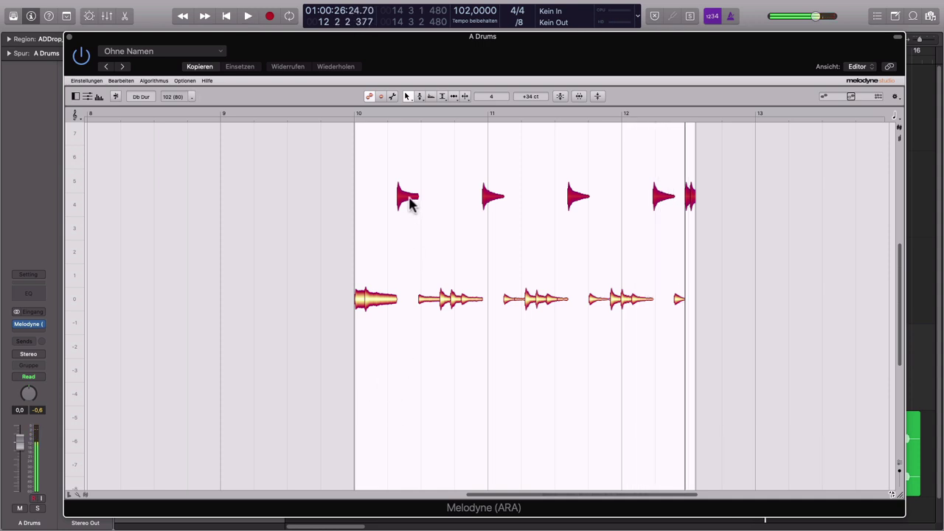
left_click_drag(407, 199, 409, 296)
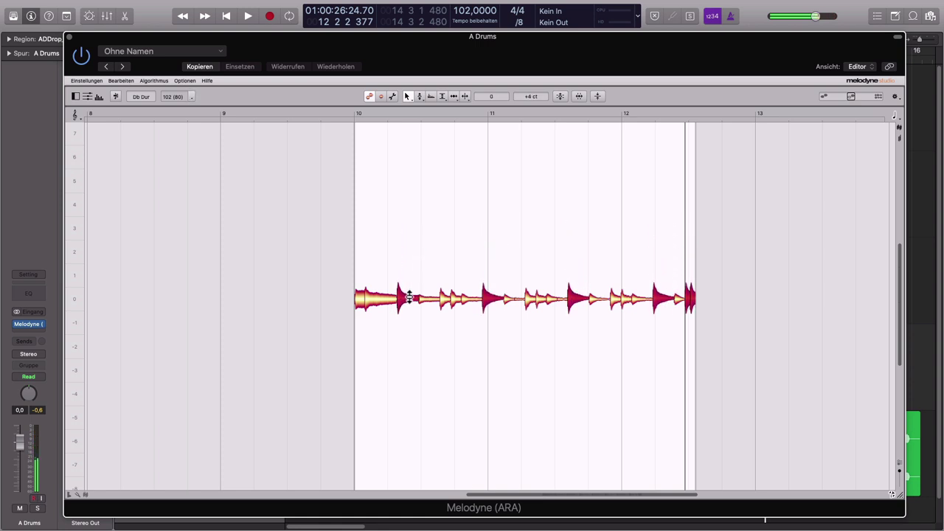
Change the detection algorithm of A Drums and have its audio detected again.
left_click(531, 177)
left_click(154, 80)
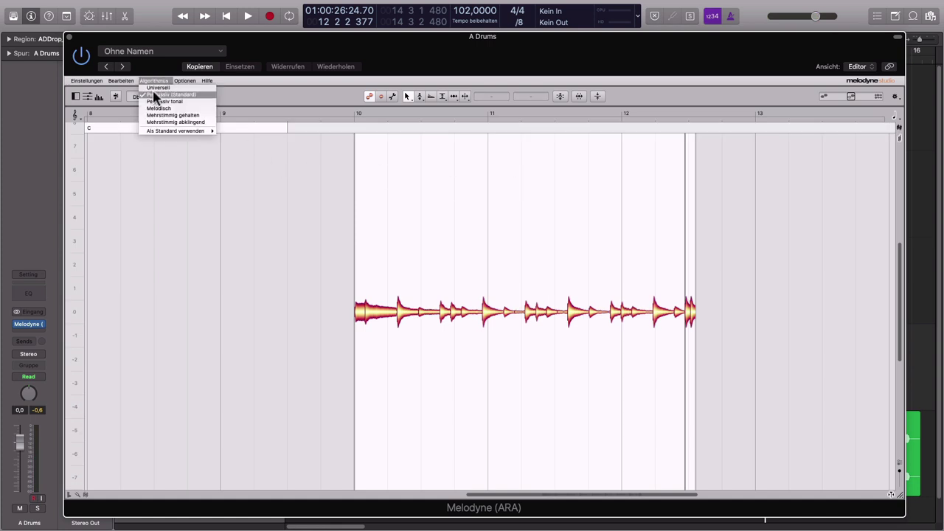
left_click(158, 94)
left_click(534, 177)
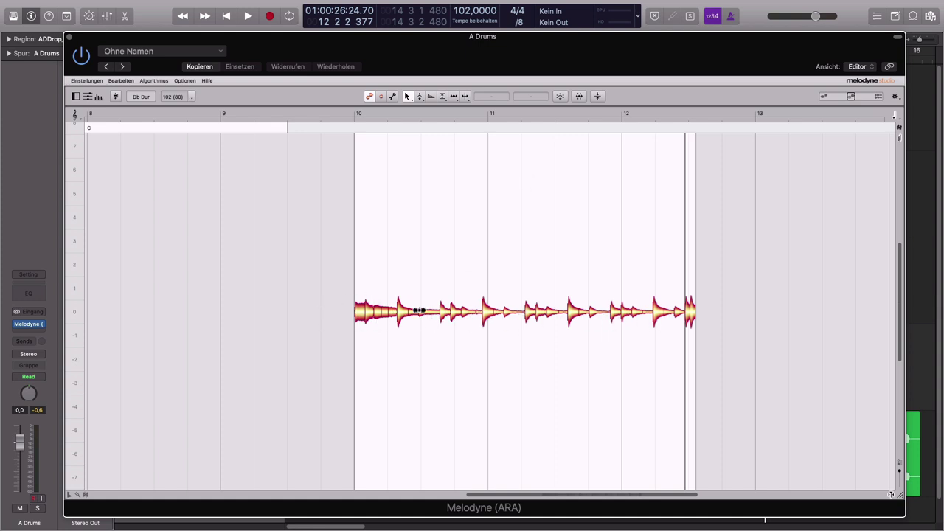
Move the loud hit after bar 10 up, the one before bar 11 down, and the one after bar 11 down and later.
left_click_drag(404, 313, 404, 287)
left_click_drag(485, 312, 486, 331)
left_click_drag(574, 319, 621, 350)
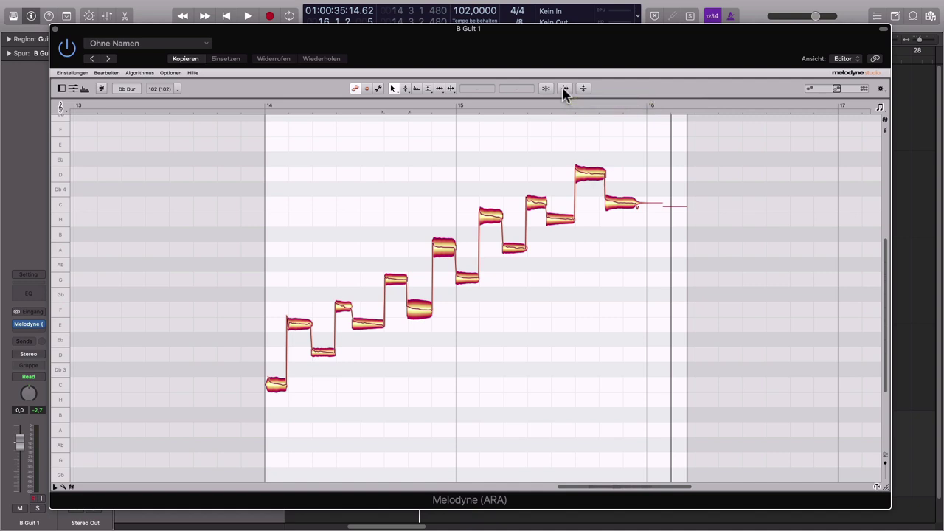
Play the B Guit 1 melody from just before bar 14.
left_click(255, 109)
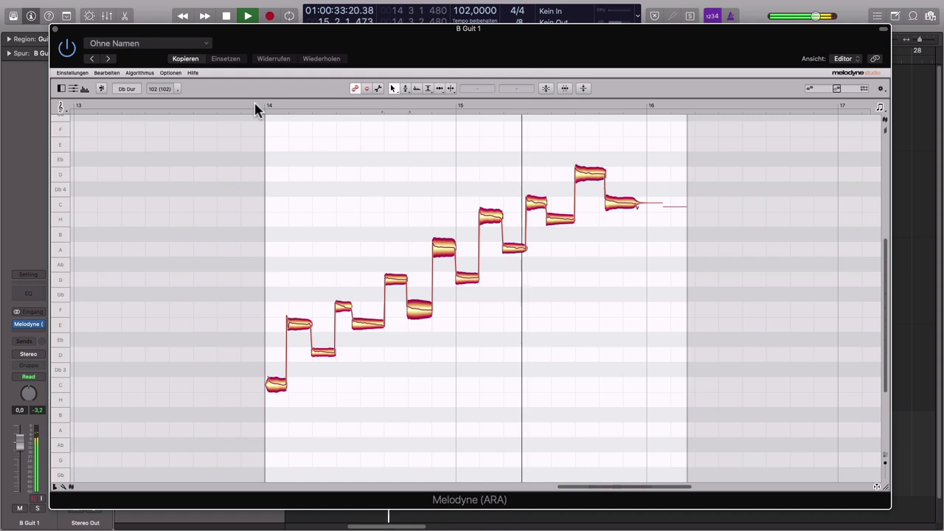
key("space")
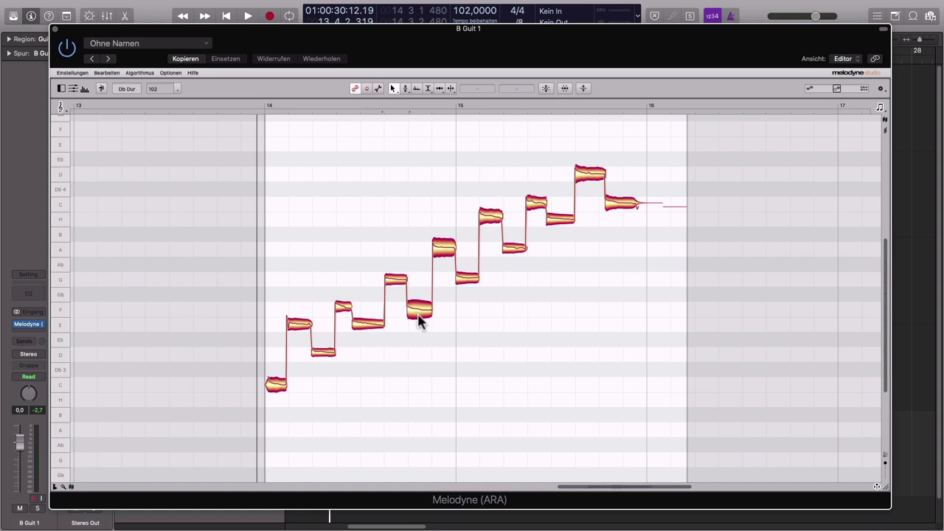
Quantize the timing of all B Guit 1 notes to a 1/8 groove reference with increased intensity and play them.
left_click(565, 89)
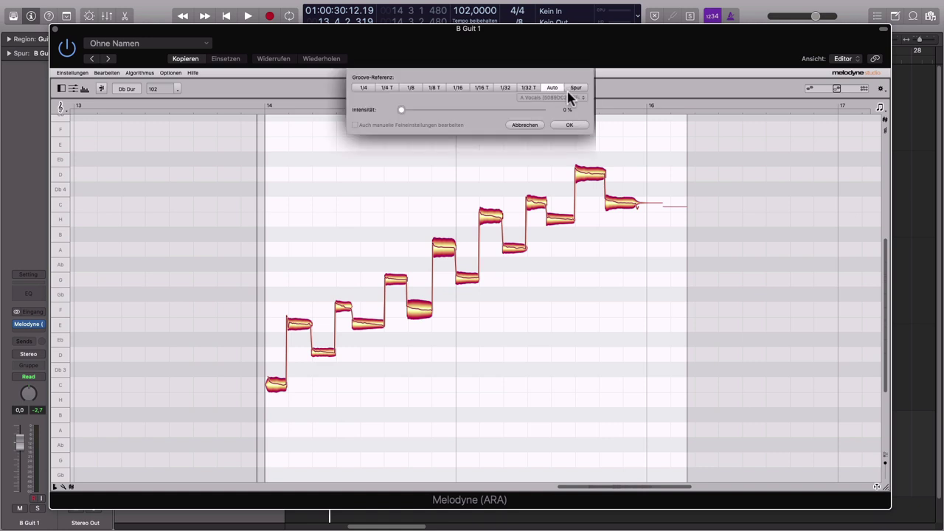
left_click(410, 88)
left_click(363, 243)
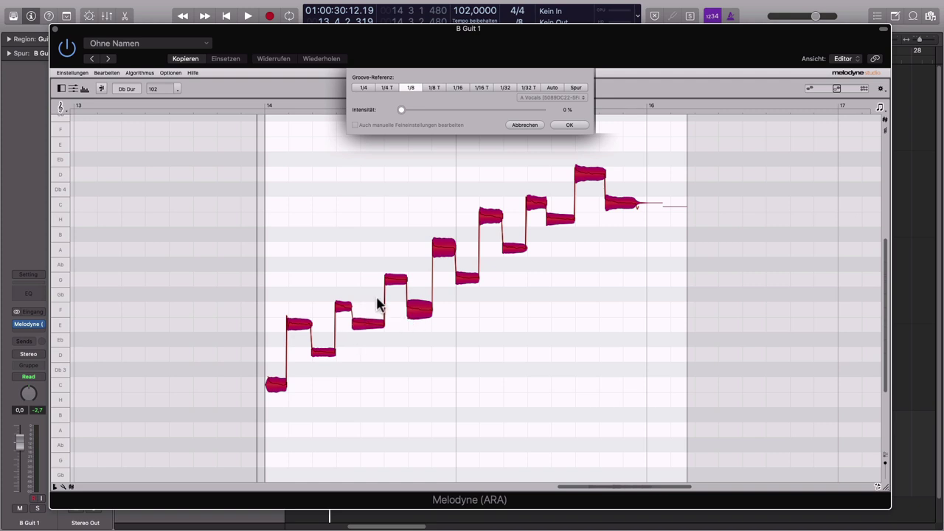
left_click_drag(402, 111, 507, 134)
left_click(568, 125)
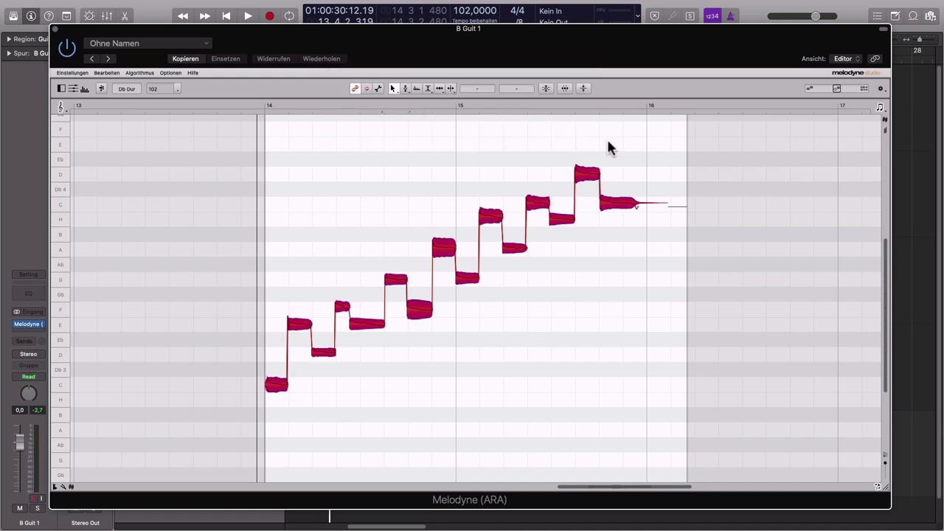
key("space")
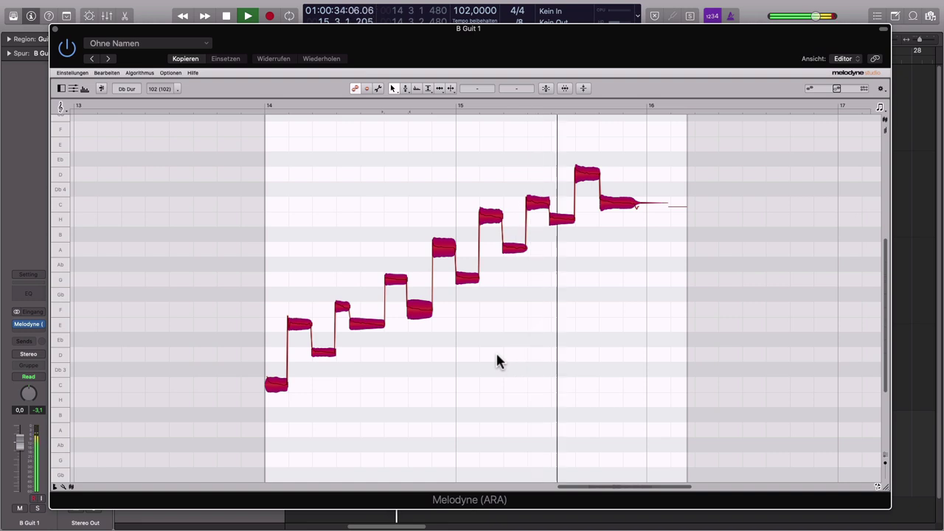
key("space")
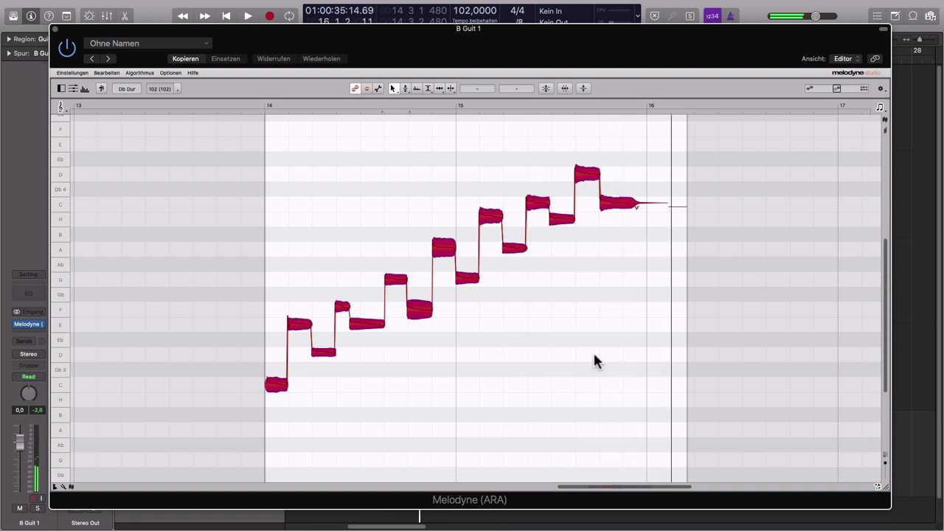
left_click(364, 357)
left_click(359, 329)
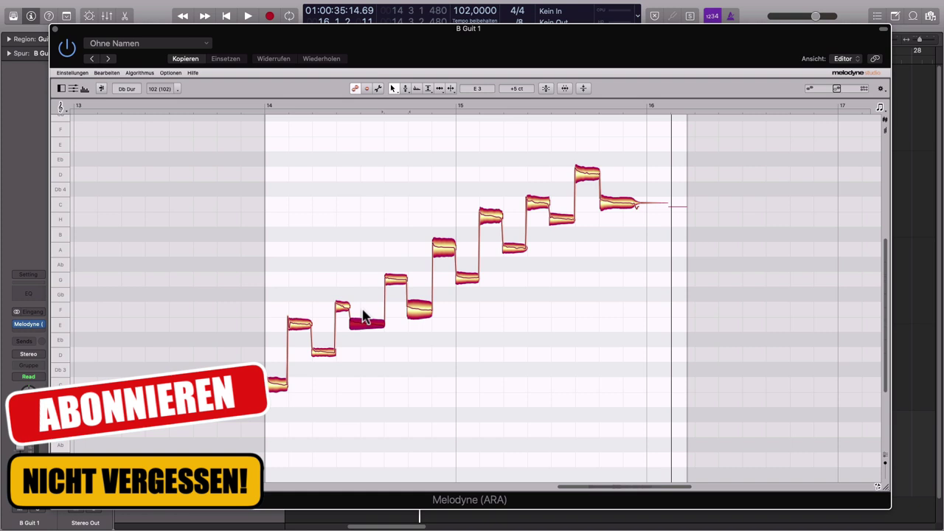
left_click(403, 416)
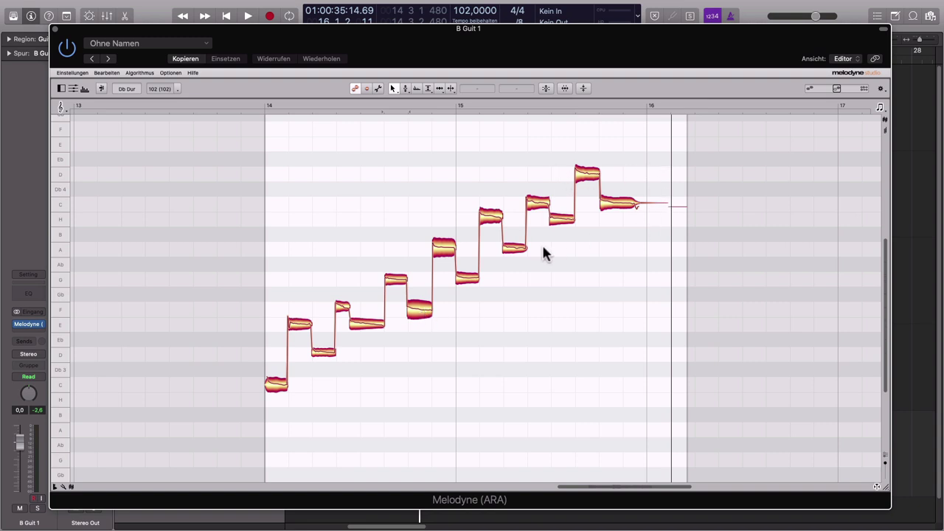
Even out the levels of all B Guit 1 notes by boosting quiet notes and attenuating loud ones, and play them.
key("super+a")
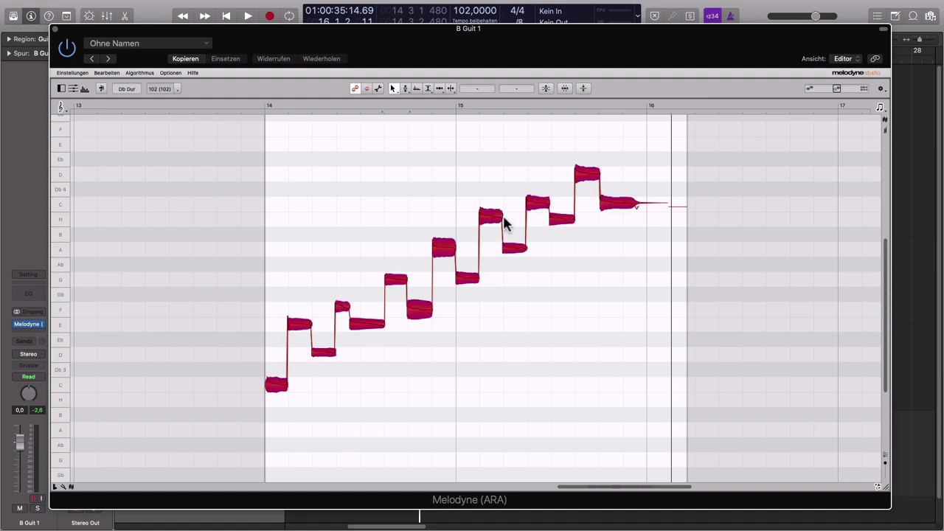
left_click(583, 89)
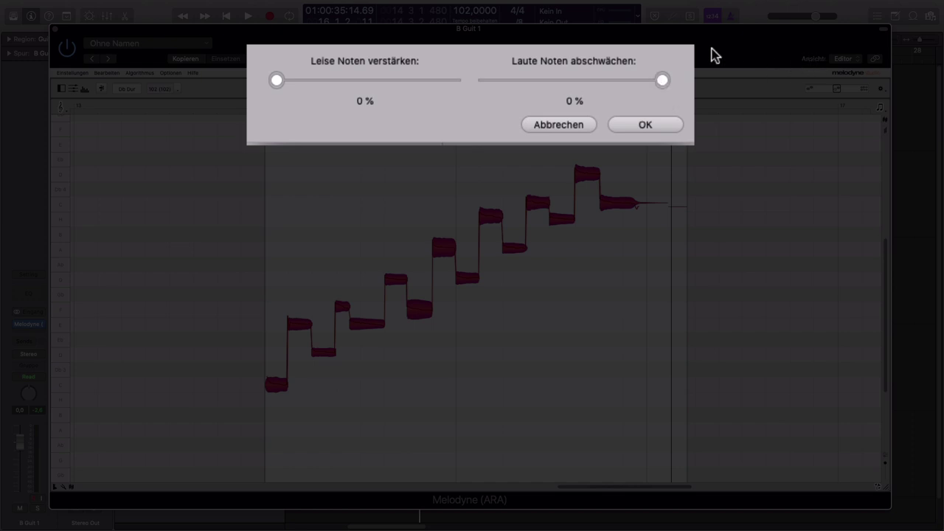
left_click_drag(277, 80, 370, 82)
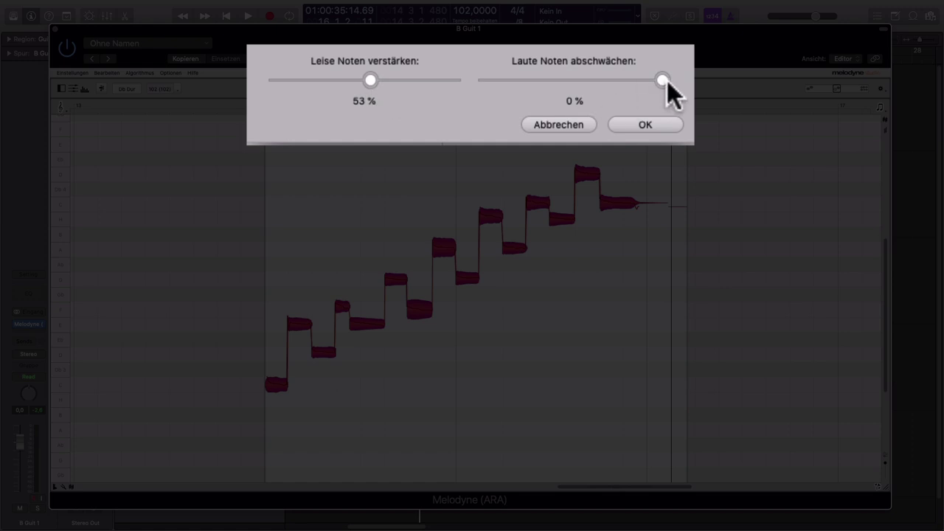
left_click_drag(663, 80, 536, 80)
left_click_drag(369, 80, 441, 87)
key("Return")
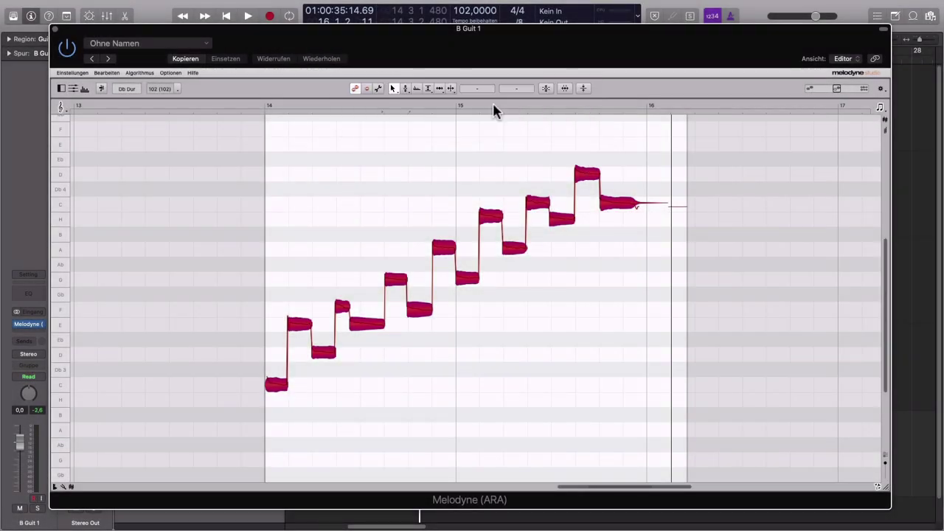
left_click(237, 103)
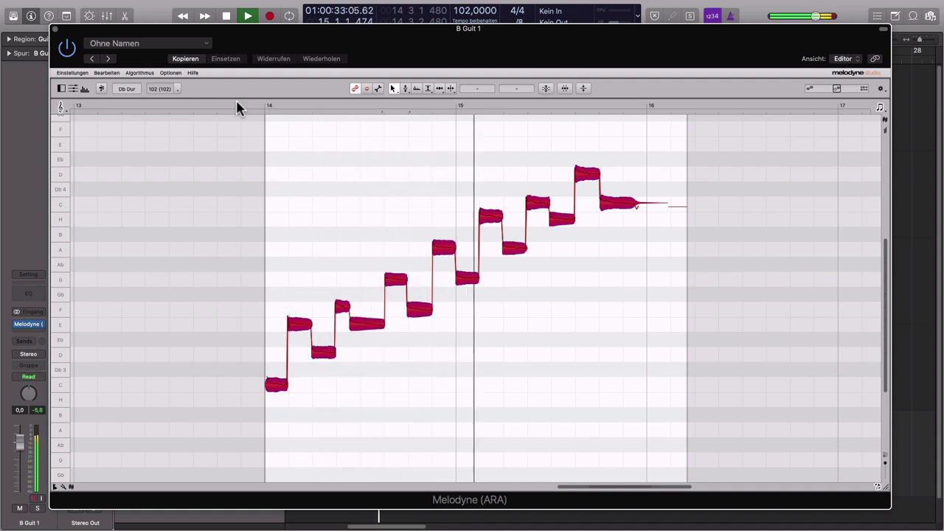
key("space")
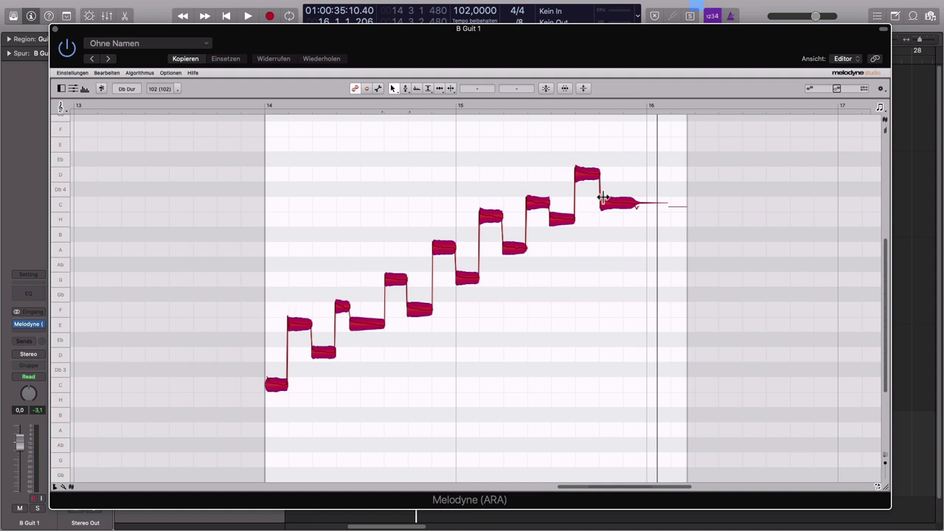
Save the B Guit 1 notes as a MIDI file named bsp.
left_click(72, 72)
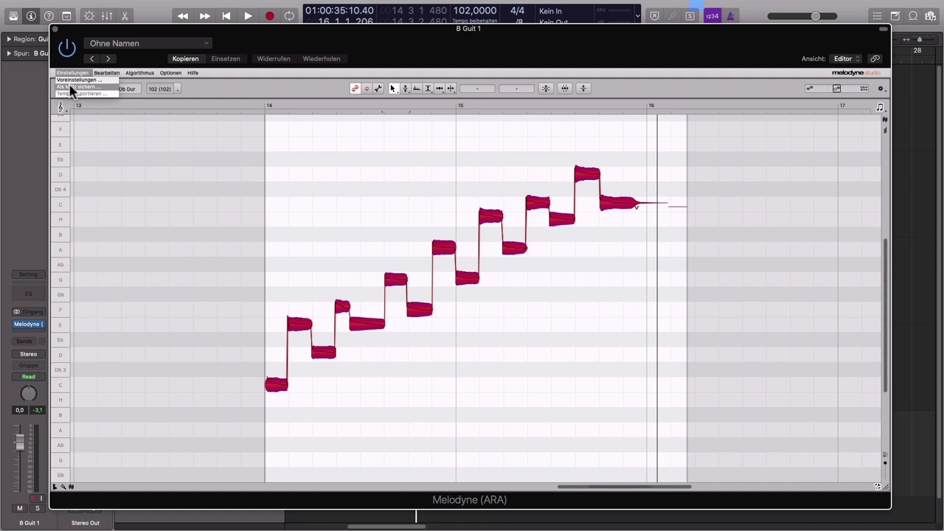
left_click(72, 87)
type("bsp")
left_click(710, 430)
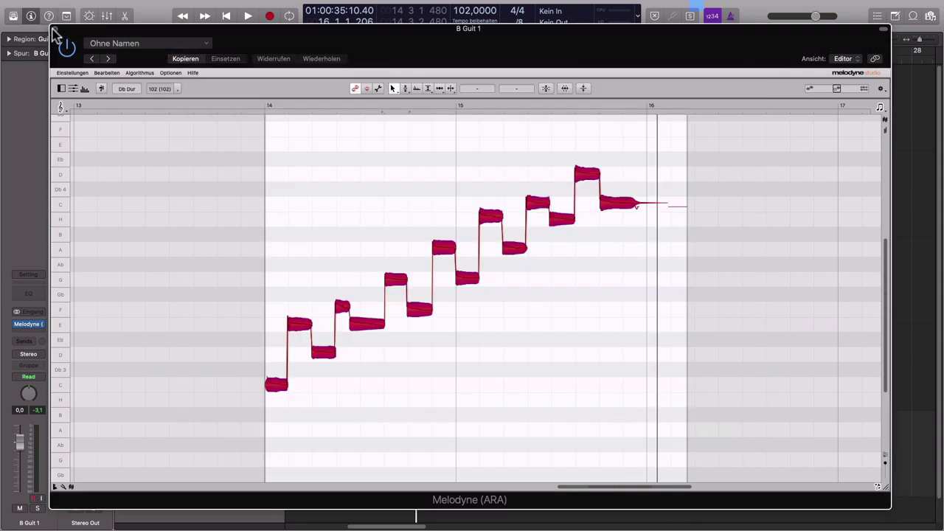
Import bsp.mid from the desktop at bar 20 below B Guit 1, without its tempo information, and play it.
left_click(53, 30)
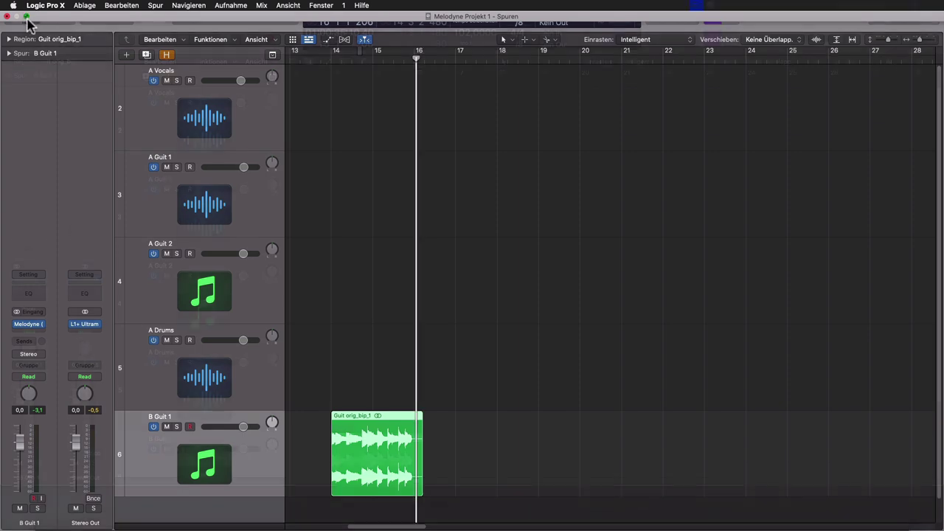
left_click(27, 17)
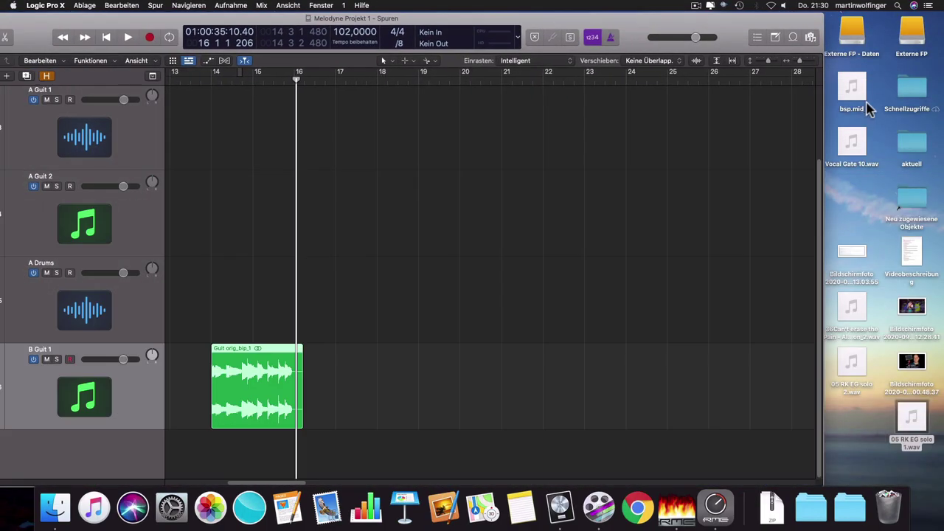
left_click_drag(856, 94, 457, 455)
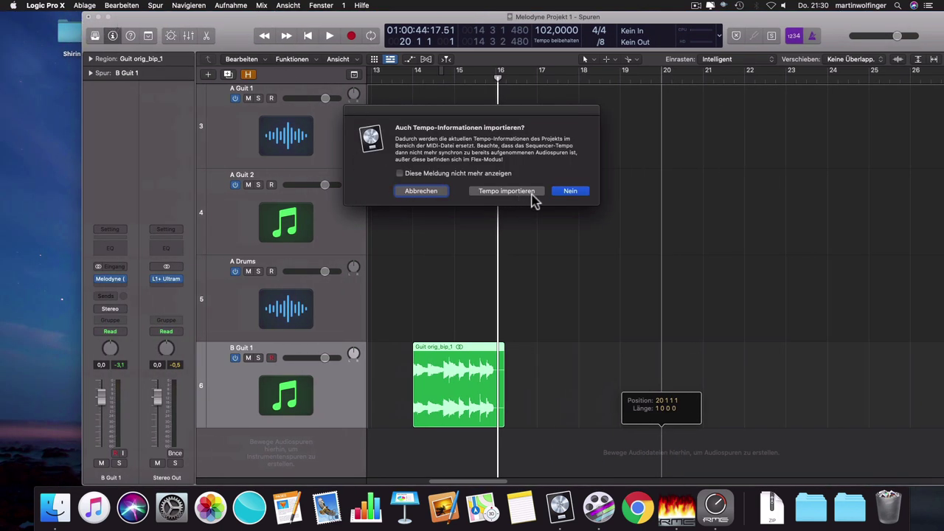
left_click(570, 191)
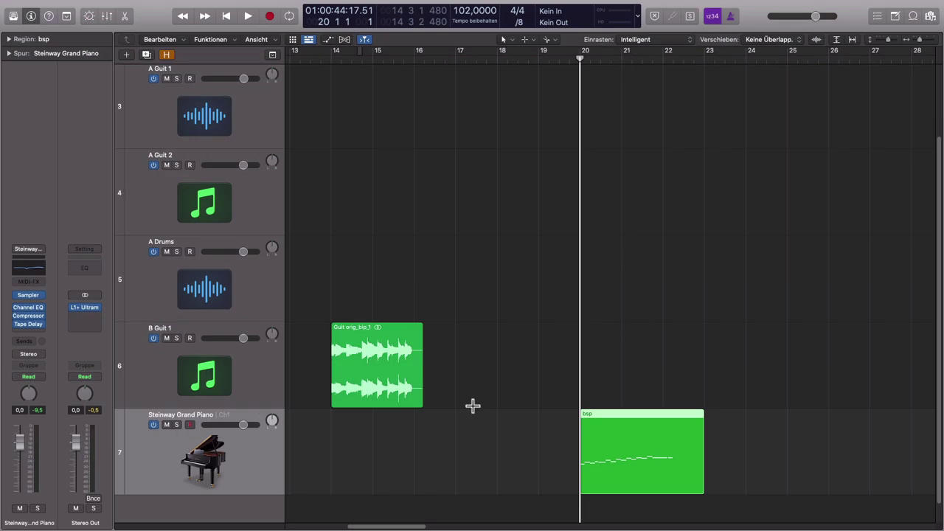
key("space")
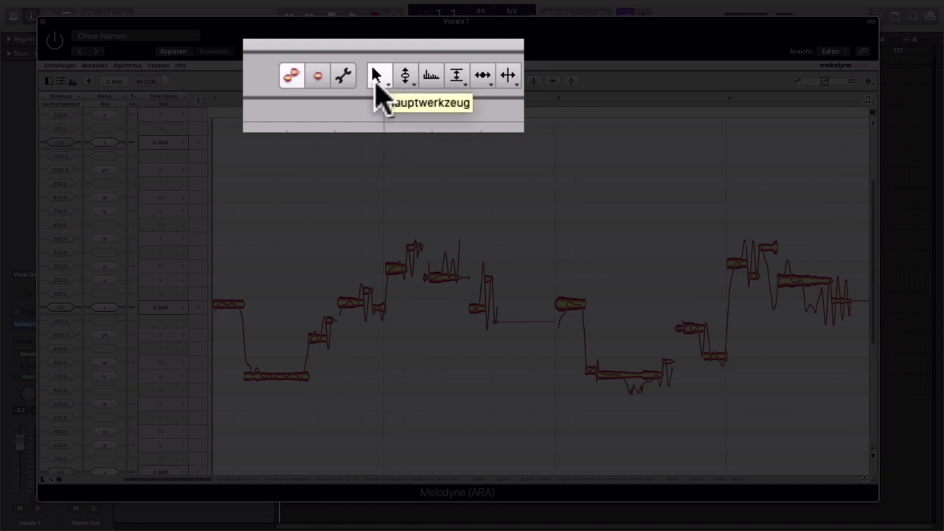
Examine the main, pitch, timing and note separation tools in the Vocals 1 editor.
left_click(375, 78)
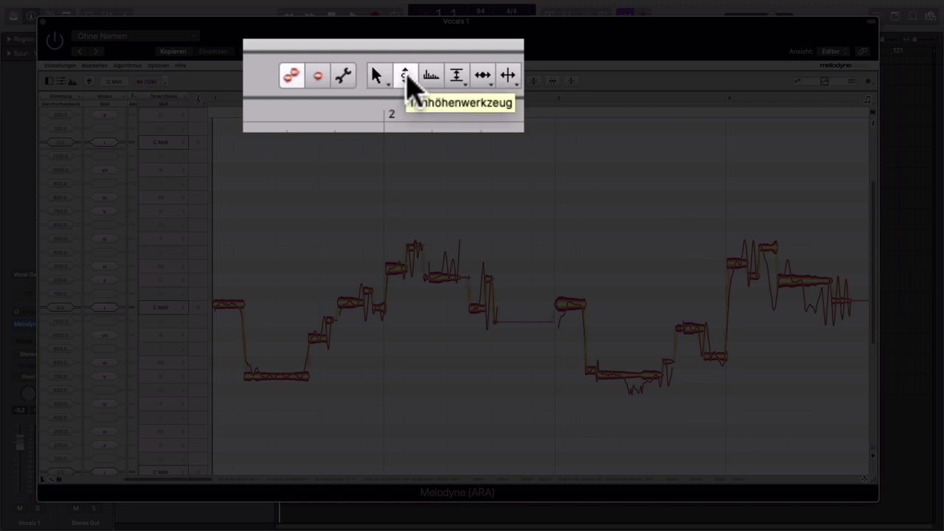
left_click(484, 76)
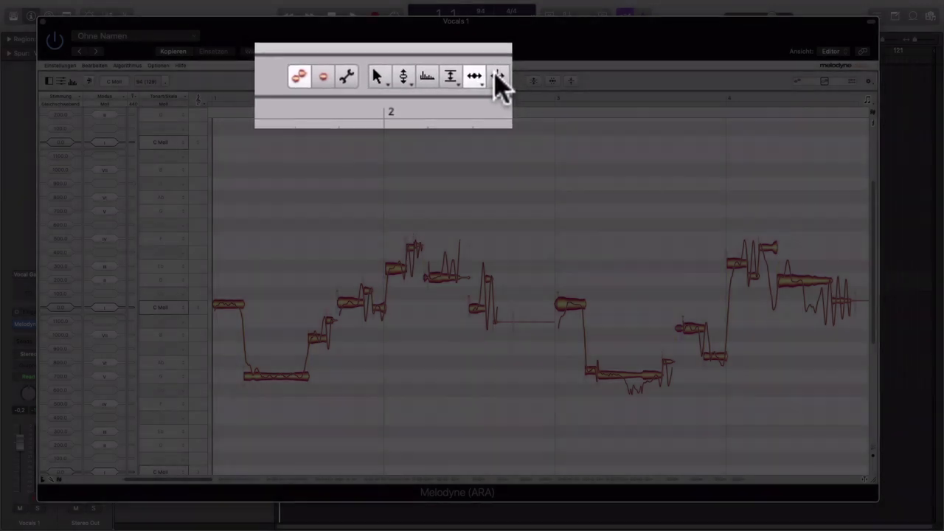
left_click(508, 76)
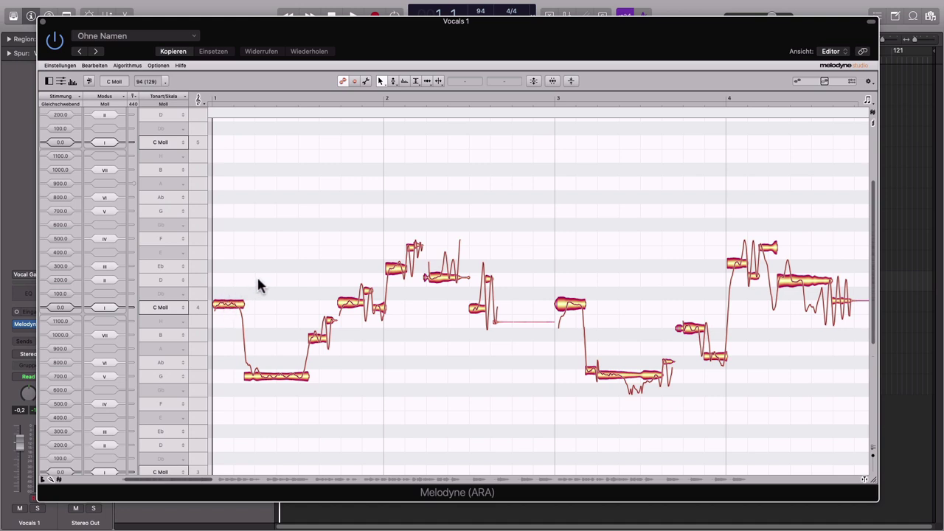
Play the Vocals 1 melody from the beginning and return to its first bars.
key("space")
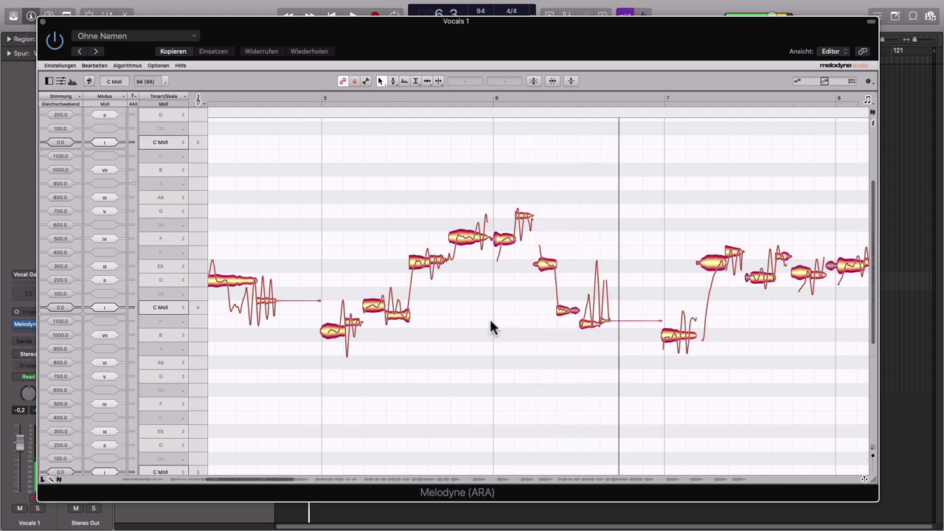
scroll(490, 324, "left", 3)
scroll(491, 325, "left", 10)
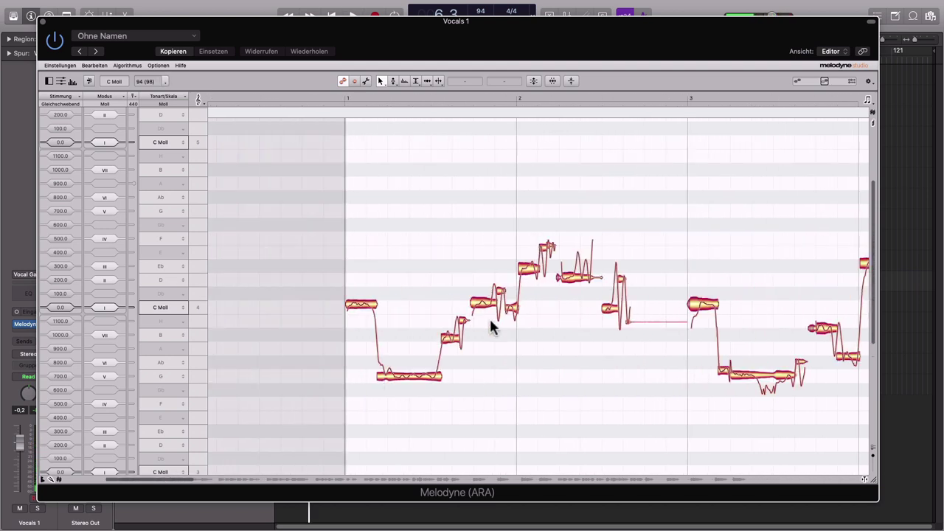
scroll(489, 316, "right", 4)
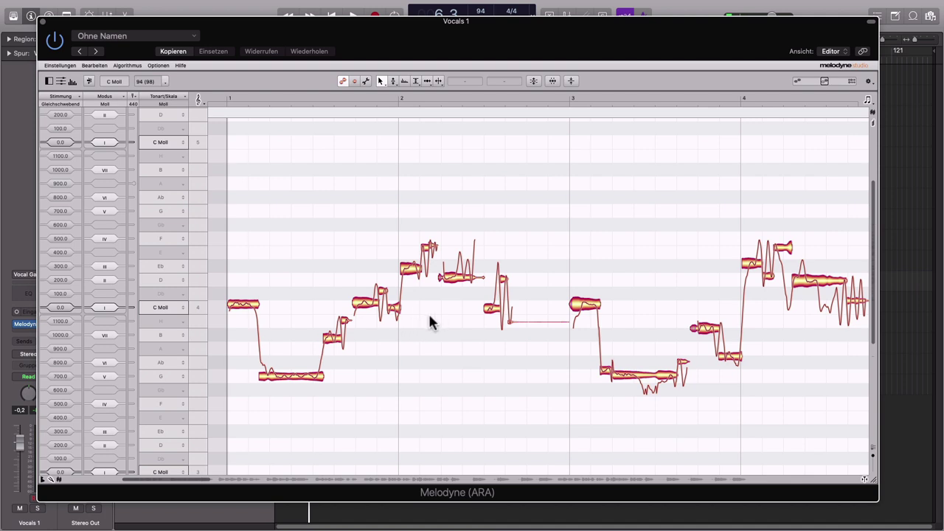
Select the first Vocals 1 note and check which pitch grid is in use.
mouse_move(244, 310)
left_mouse_down()
mouse_move(244, 260)
mouse_move(236, 320)
left_mouse_up()
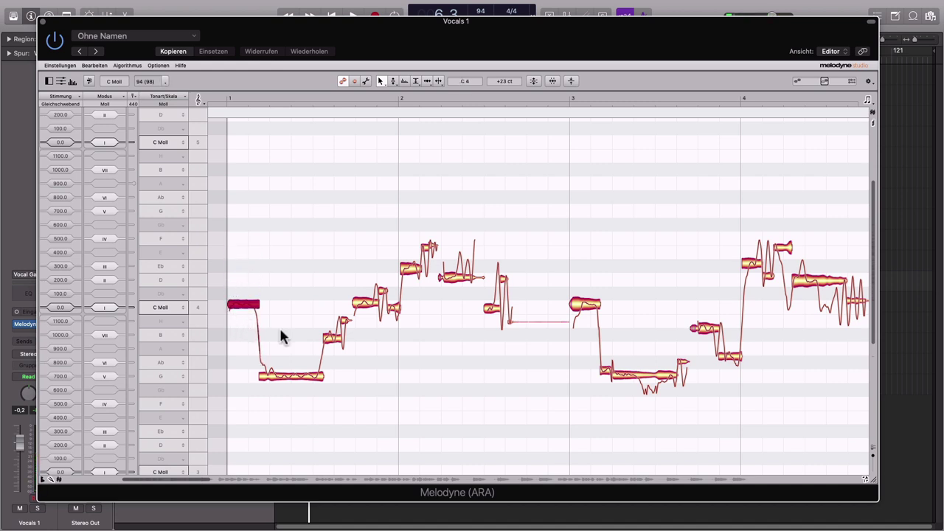
left_click(158, 66)
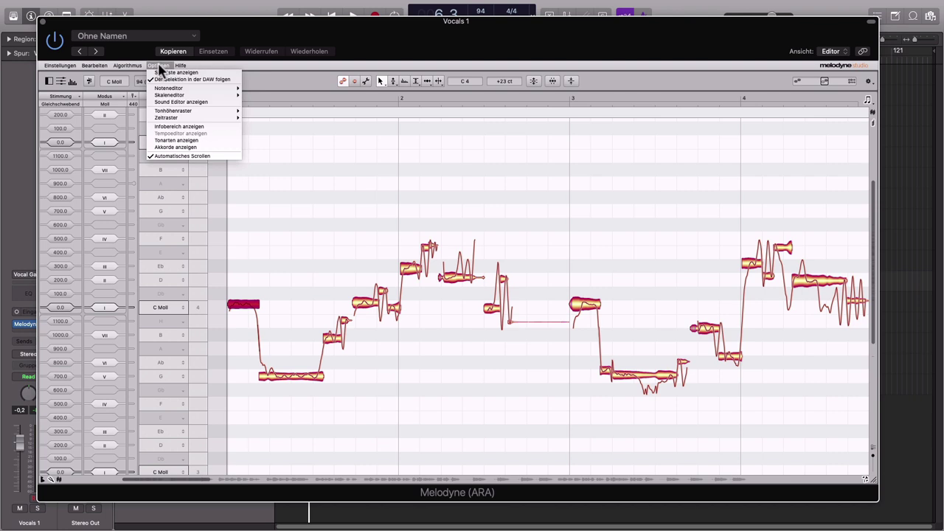
mouse_move(185, 110)
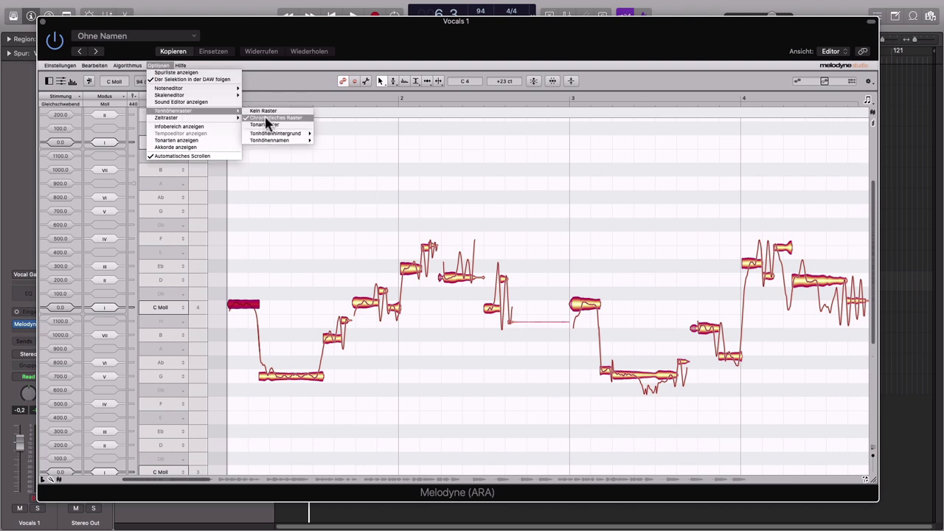
left_click(283, 240)
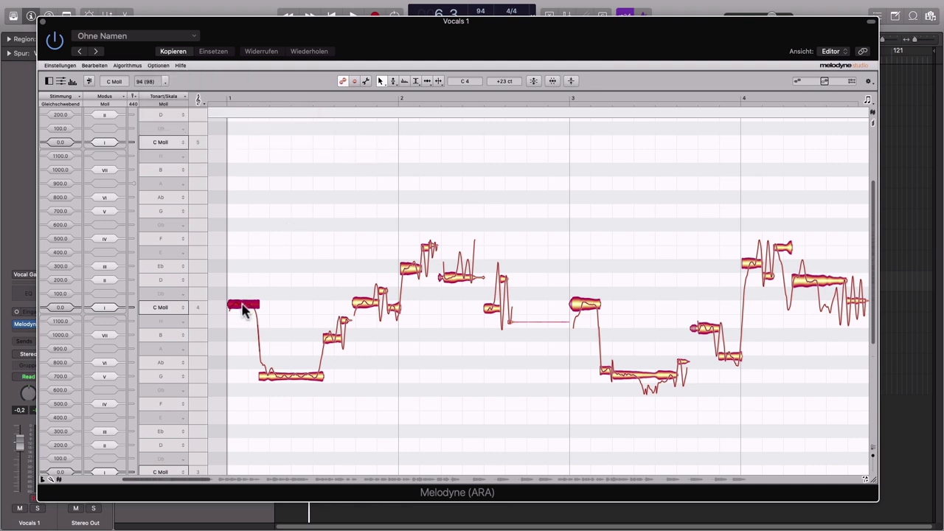
Try moving the first note up to Db 4 and shifting its pitch freely off the grid, and undo these changes.
left_click_drag(245, 309, 246, 291)
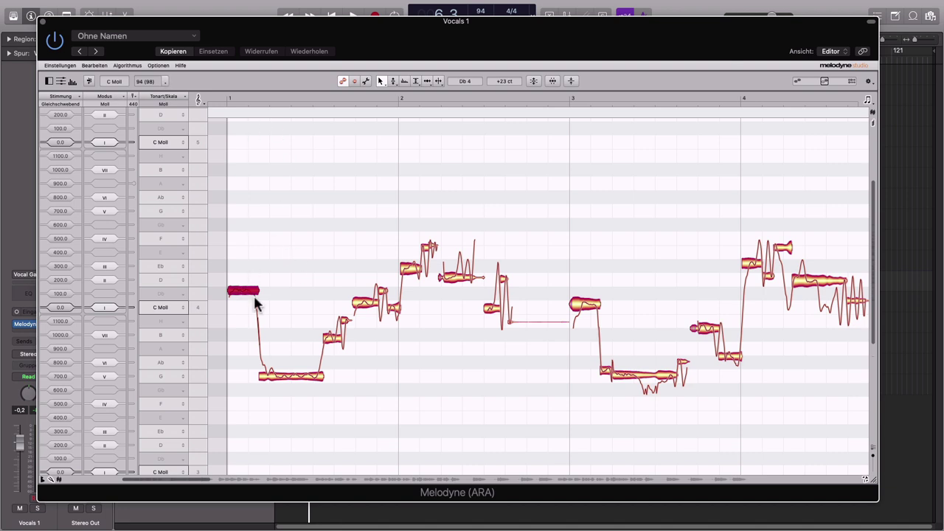
key("alt")
mouse_move(249, 291)
left_mouse_down()
mouse_move(251, 226)
mouse_move(247, 391)
mouse_move(253, 217)
mouse_move(246, 283)
left_mouse_up()
key("super")
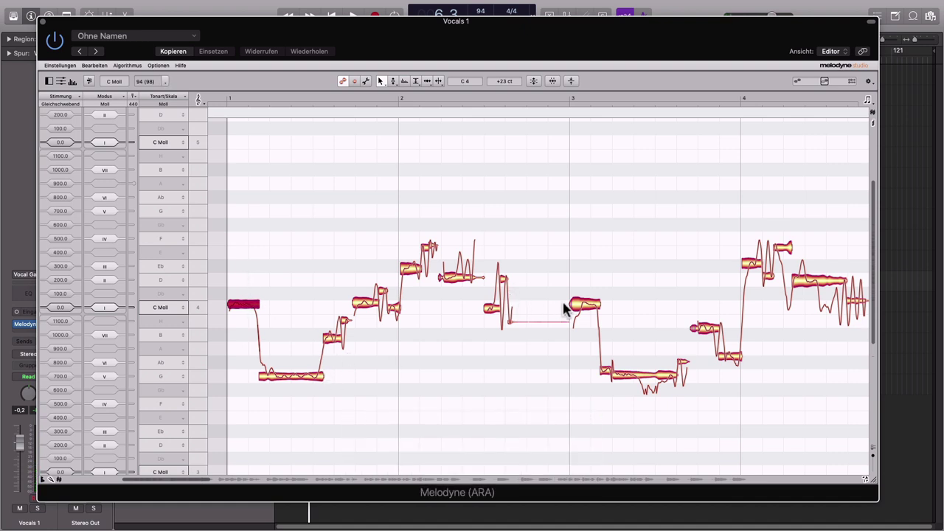
Select the note at bar 7, toggle the active time grid, and move the note slightly earlier.
scroll(624, 319, "right", 5)
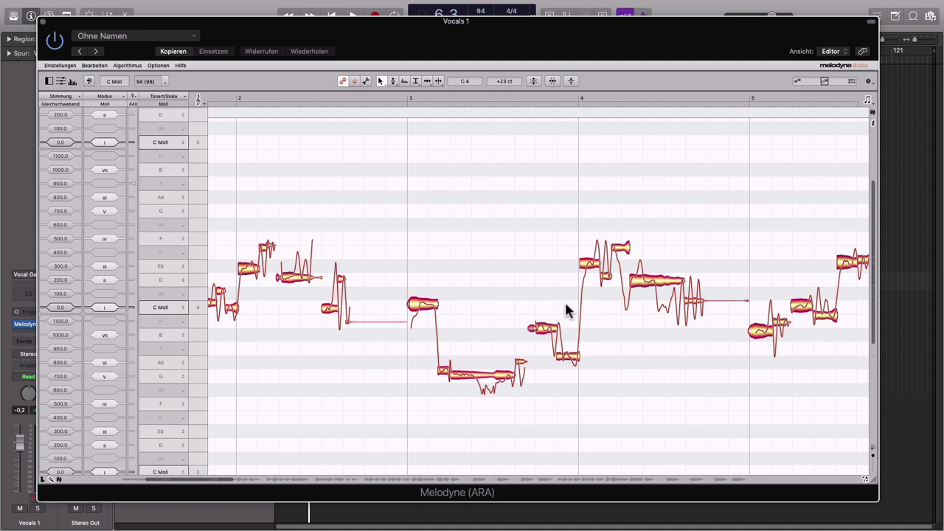
scroll(568, 308, "right", 5)
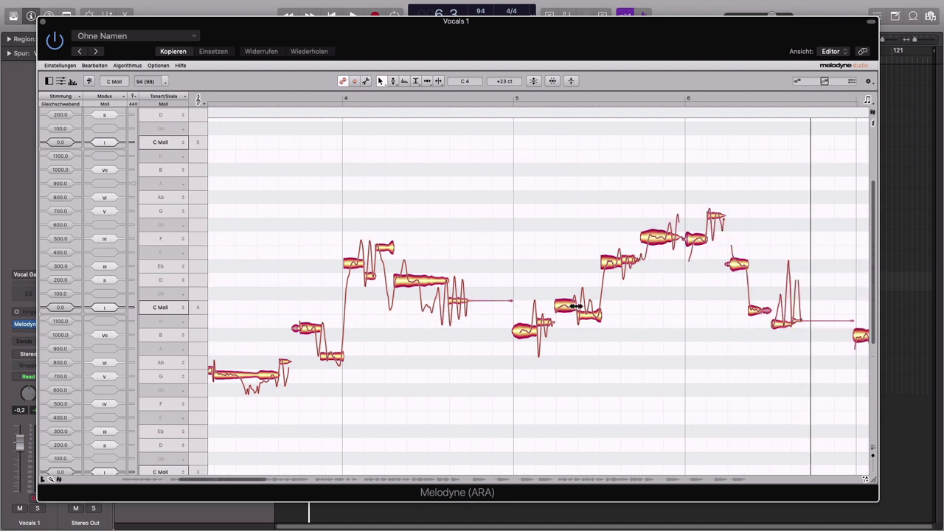
scroll(579, 314, "right", 2)
mouse_move(647, 338)
left_mouse_down()
mouse_move(600, 339)
mouse_move(644, 343)
left_mouse_up()
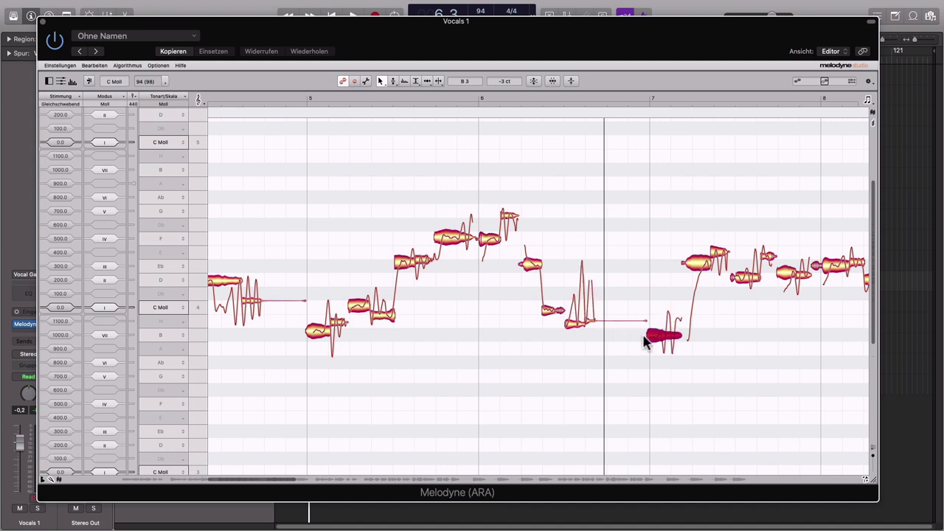
left_click(158, 66)
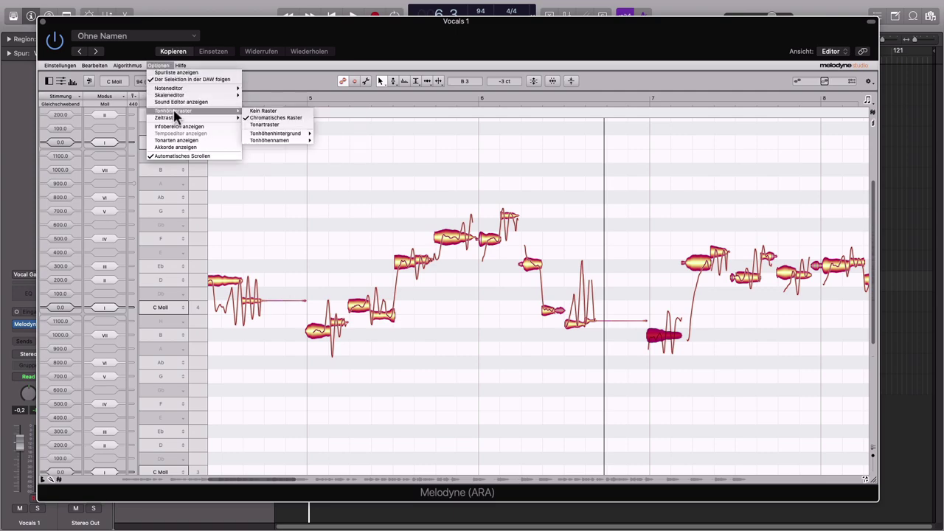
mouse_move(175, 119)
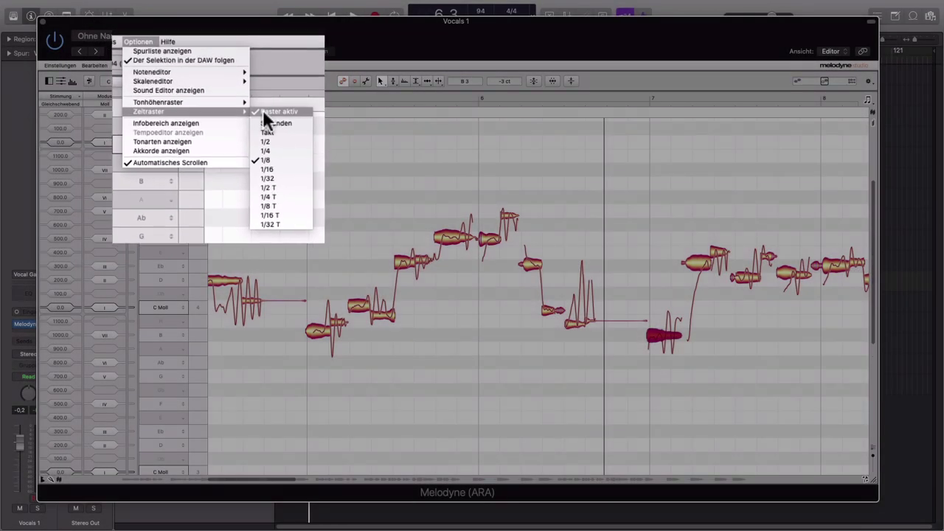
left_click(263, 111)
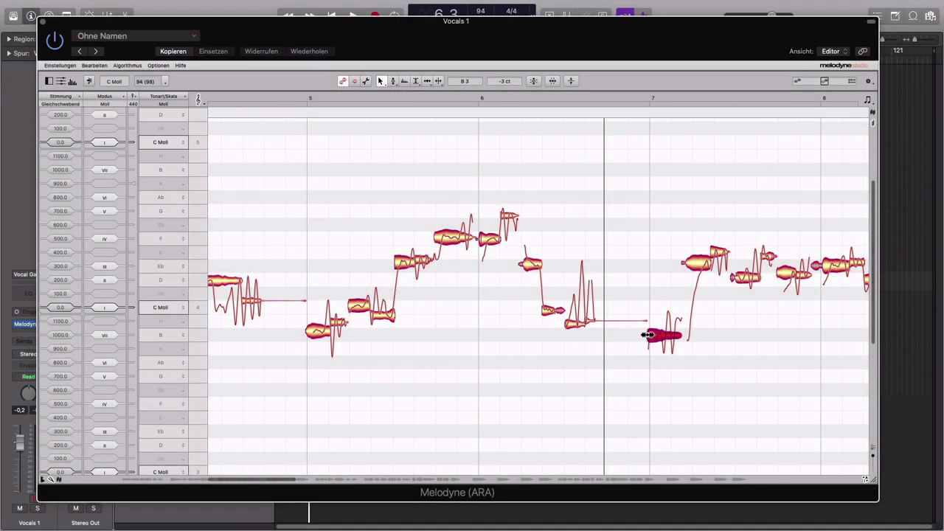
left_click_drag(646, 335, 666, 335)
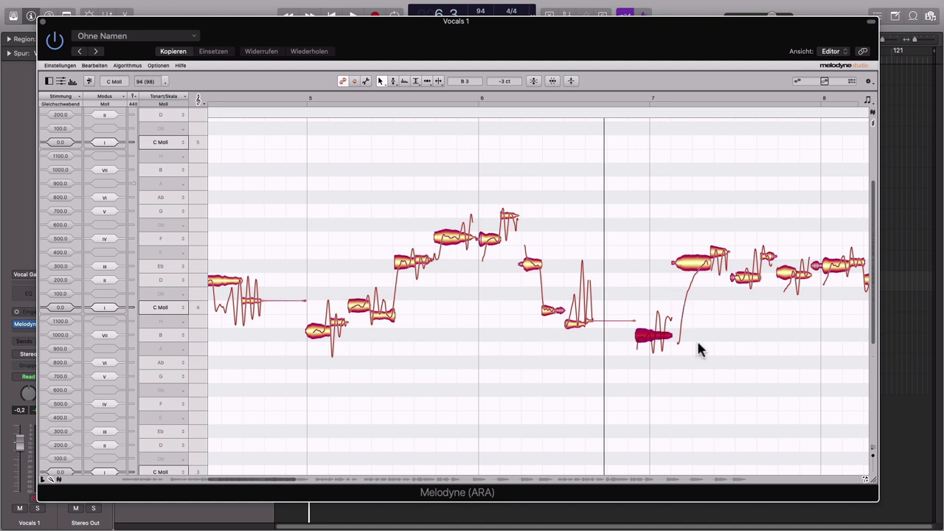
Snap the two main notes after bar 7 and the F 4 and Eb 4 notes before bar 6 to their exact pitches.
left_click(747, 280)
left_click(699, 263)
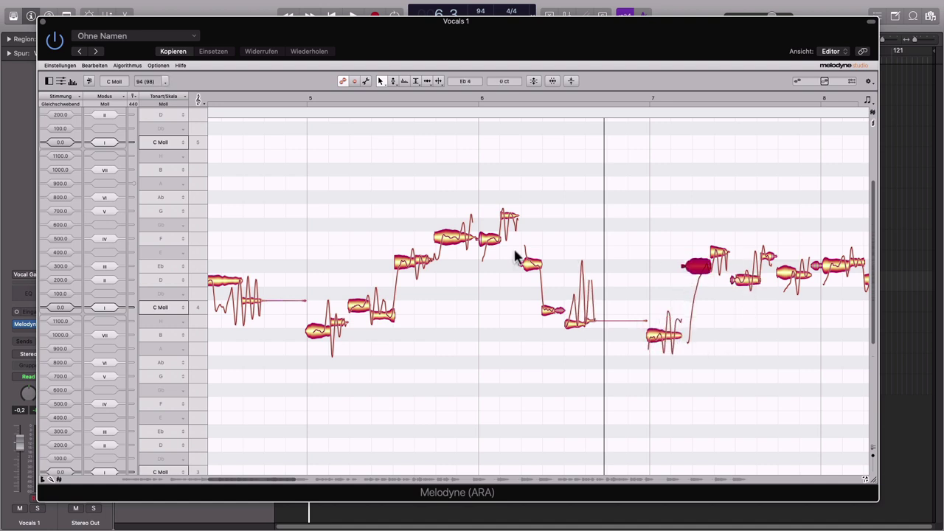
left_click(455, 242)
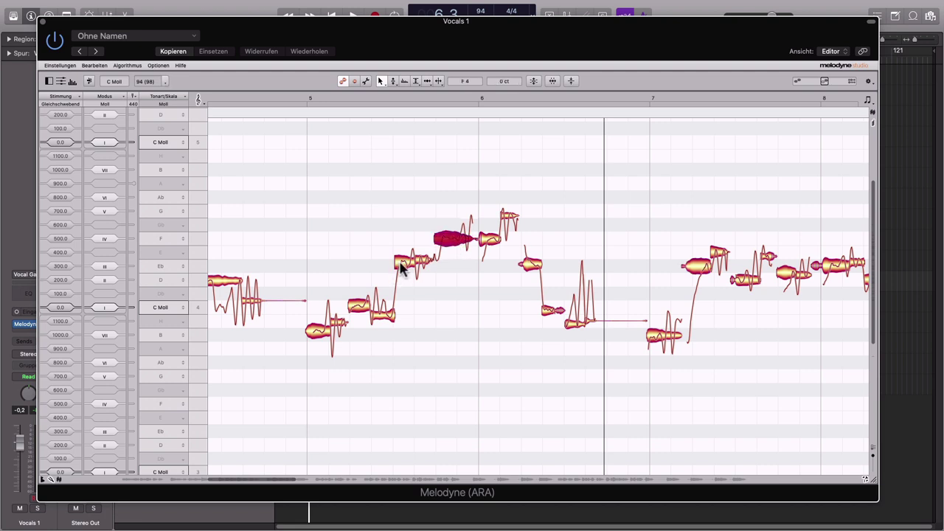
left_click(402, 265)
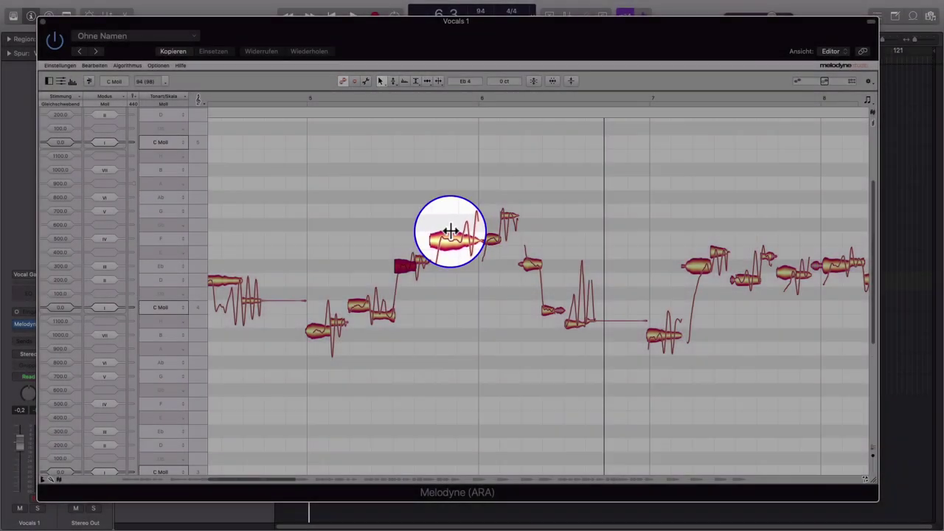
Split the F 4 note before bar 6 near its middle and select its first part.
left_click(451, 233)
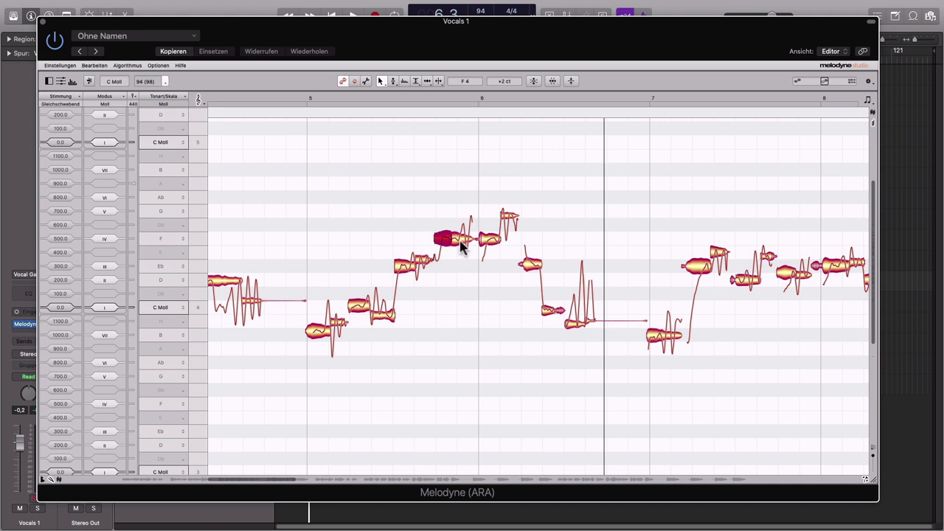
mouse_move(460, 245)
left_mouse_down()
mouse_move(463, 214)
mouse_move(441, 246)
mouse_move(445, 220)
mouse_move(445, 236)
left_mouse_up()
Step through the Vocals 1 notes one by one, first forward past bar 6 and back to the note at bar 2.
key("Right")
key("Right")
key("Right")
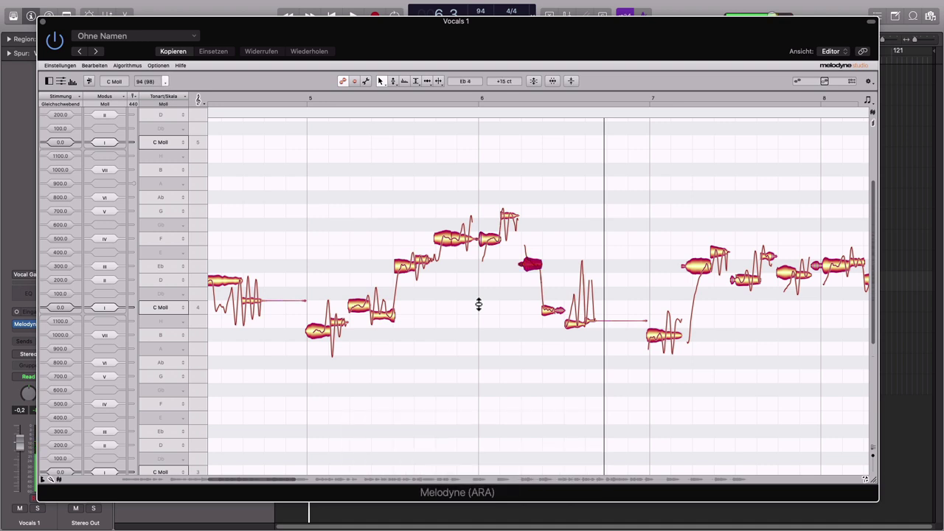
key("Left")
key("Left")
key("Left")
key("Left")
key("Left")
key("Left")
key("Left")
key("Left")
key("Left")
key("Left")
key("Left")
key("Left")
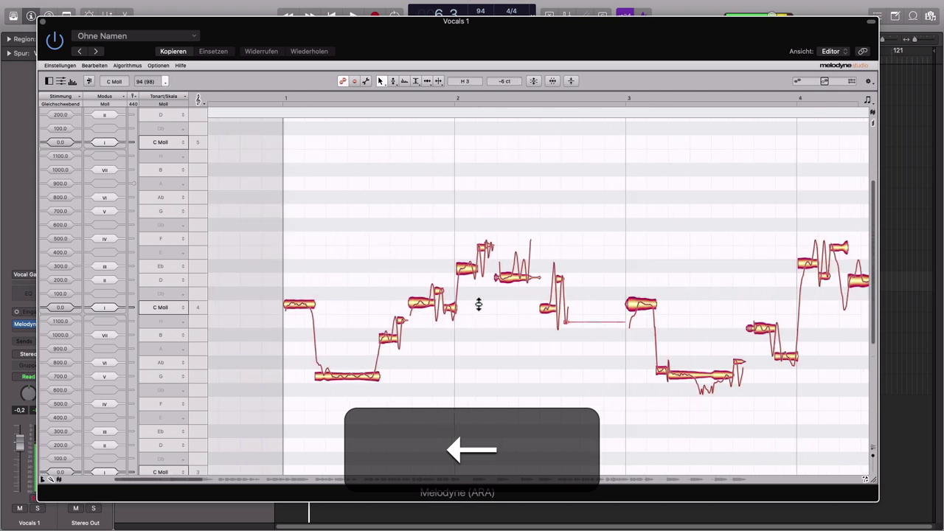
key("Left")
key("Left")
key("Left")
key("Left")
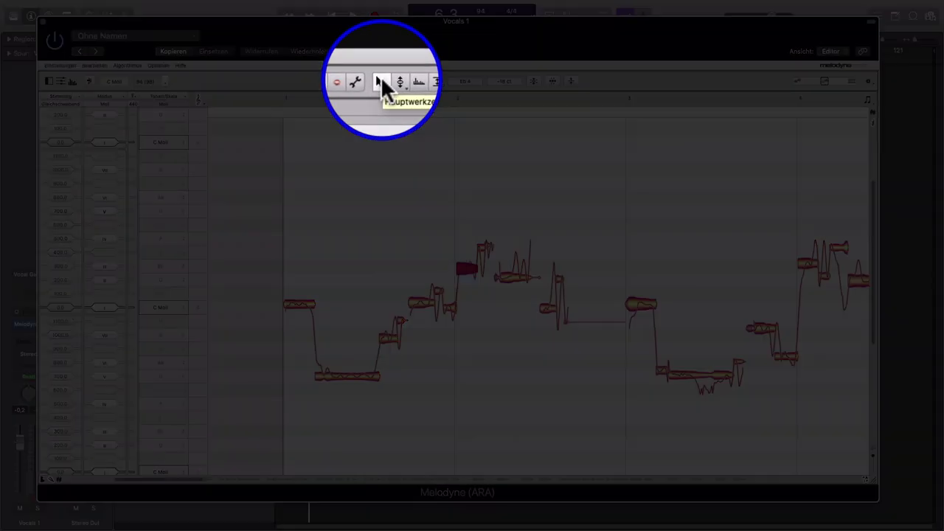
Switch from the main tool to the scroll tool.
left_click(381, 80)
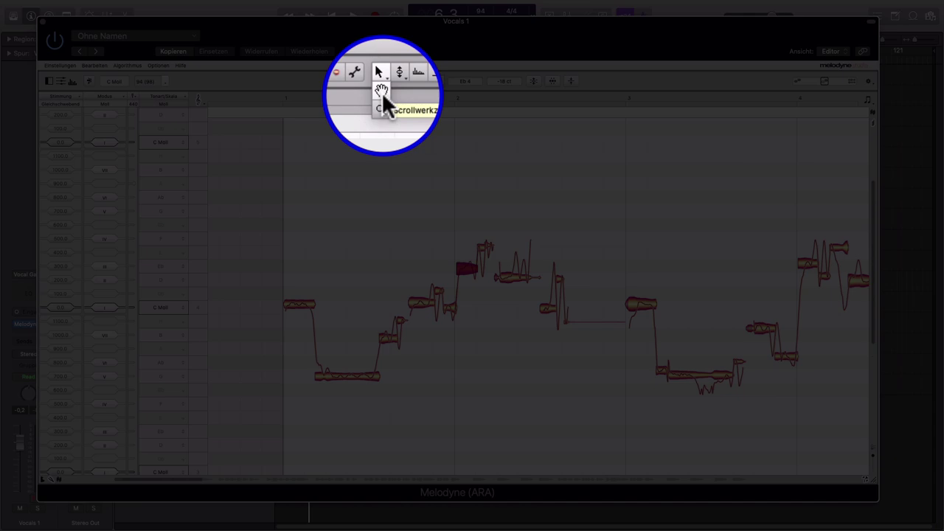
left_click(381, 91)
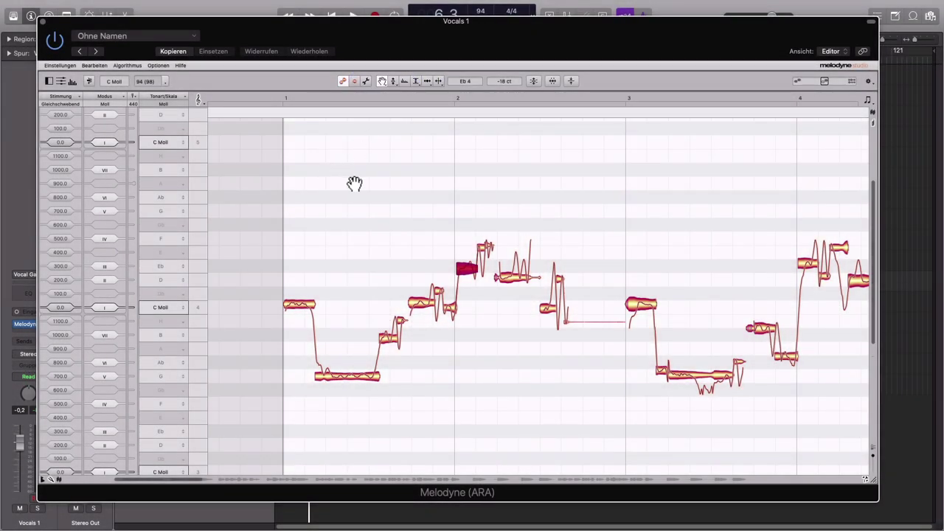
Pan back and forth through the vocal notes between bars 1 and 7 with the scroll tool.
left_click_drag(470, 194, 448, 191)
scroll(457, 194, "right", 10)
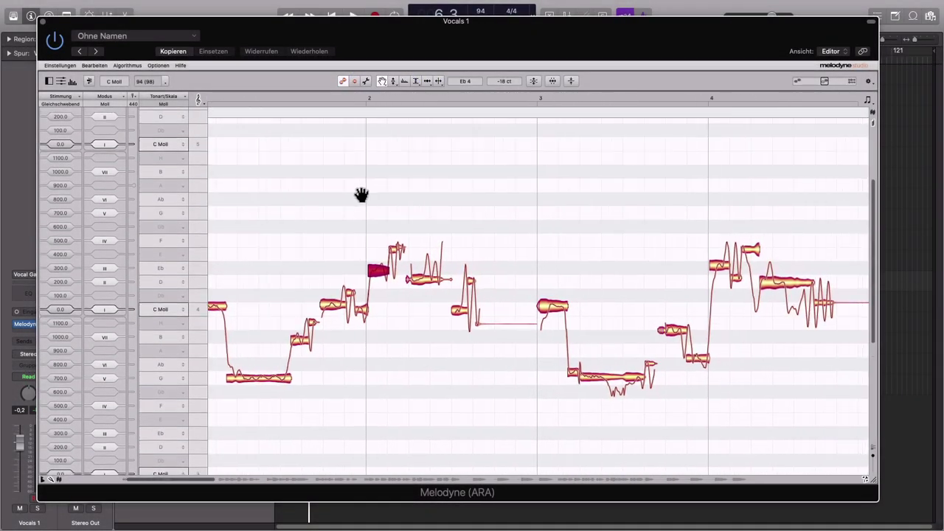
left_click_drag(599, 194, 515, 201)
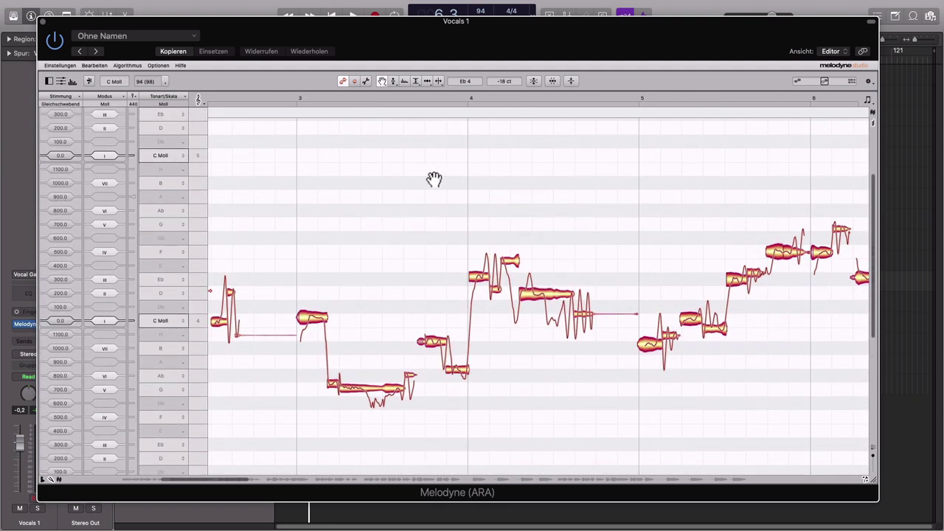
scroll(480, 181, "left", 7)
scroll(493, 183, "left", 3)
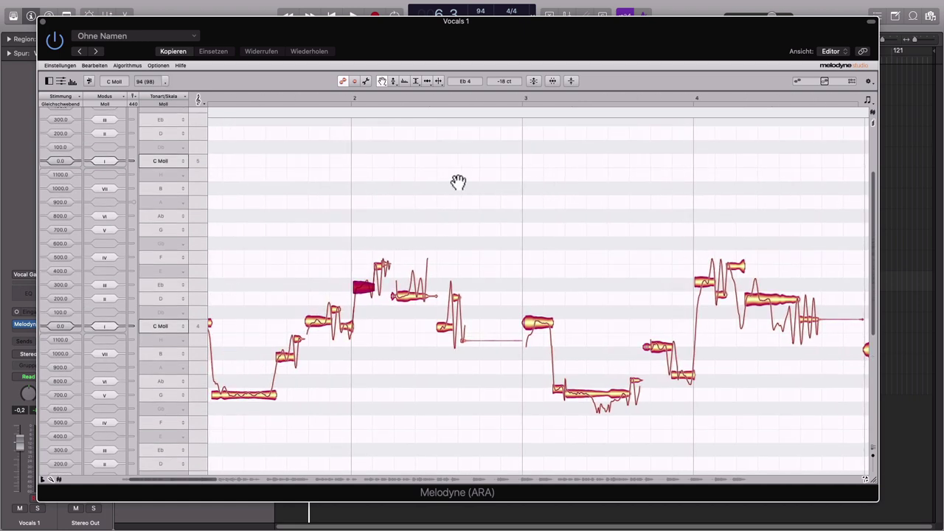
scroll(472, 181, "left", 5)
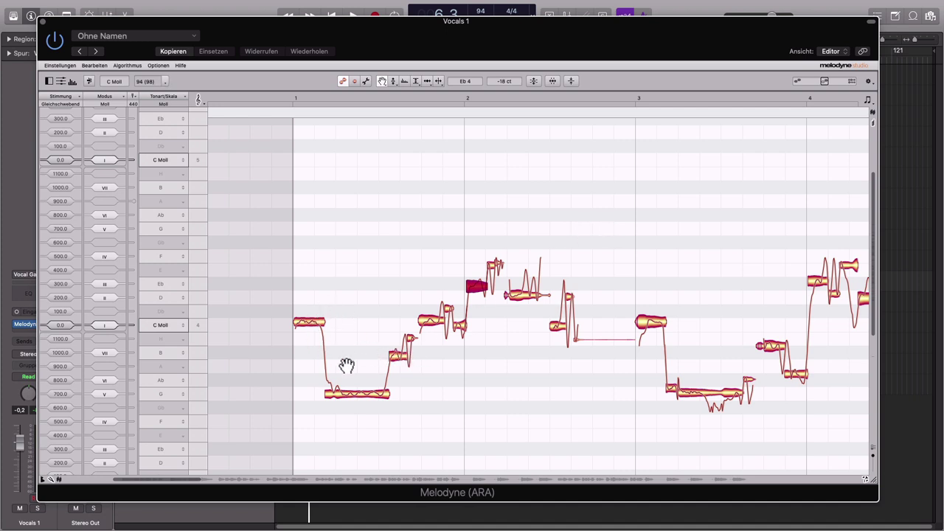
left_click_drag(712, 259, 329, 255)
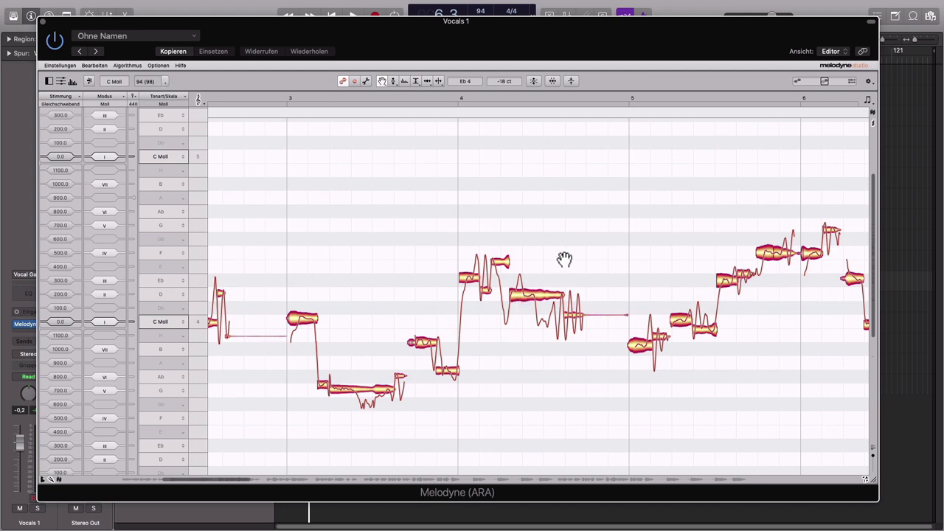
left_click_drag(671, 214, 497, 215)
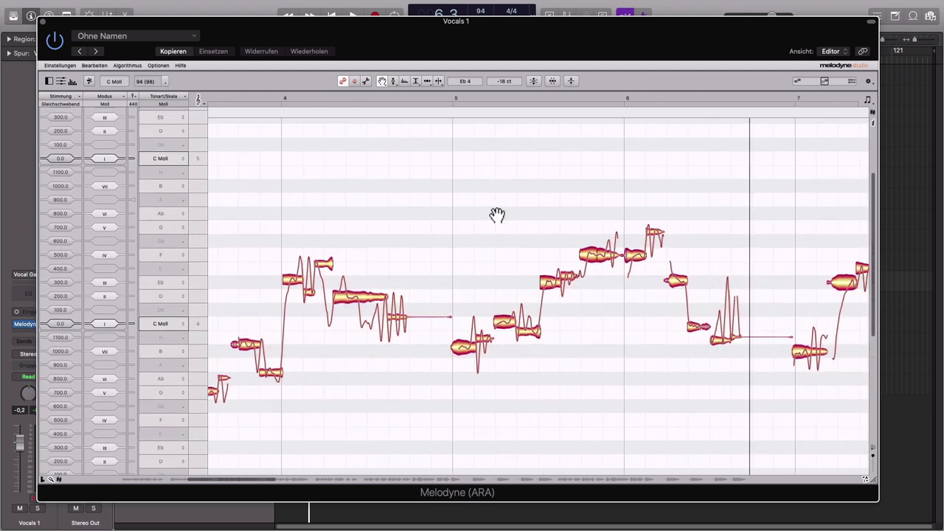
Enlarge the notes around bars 4 to 7 slightly with the zoom tool and move on to bars 5 to 8 with the scroll tool.
left_click(382, 81)
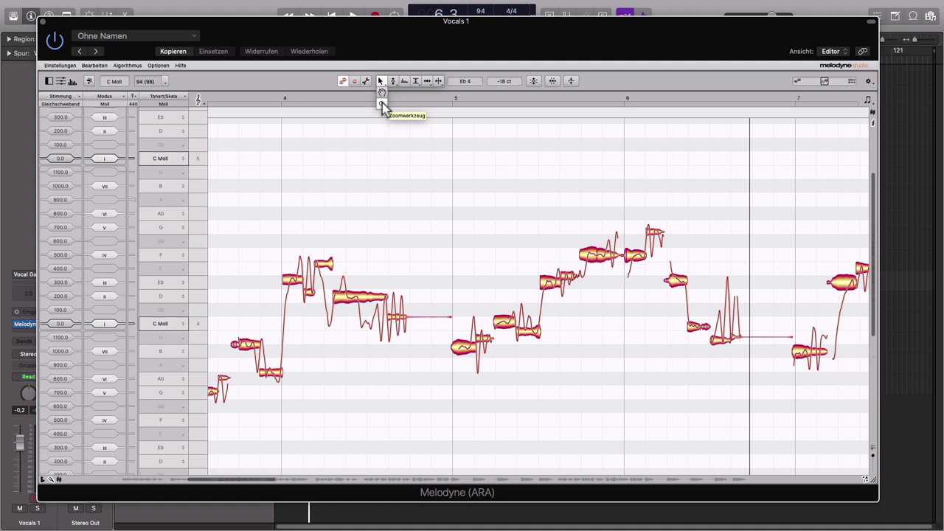
left_click(382, 102)
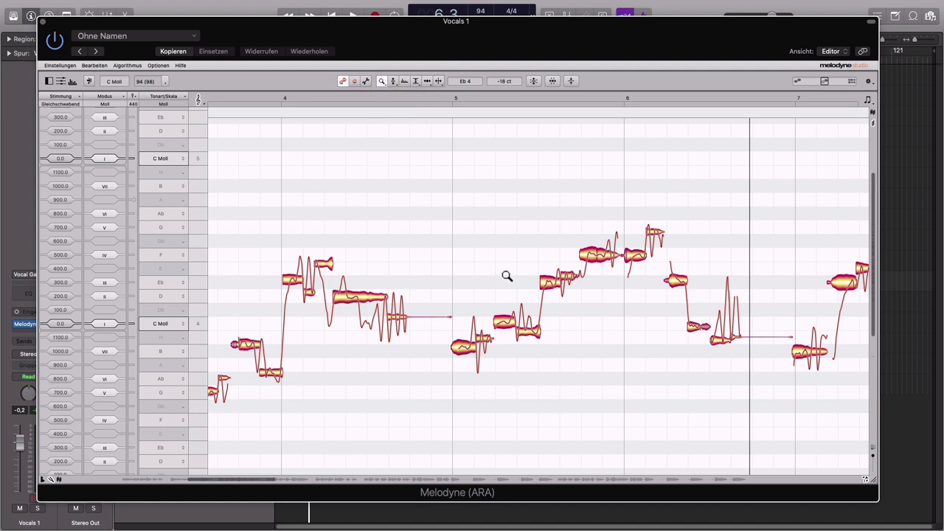
mouse_move(504, 277)
left_mouse_down()
mouse_move(552, 278)
mouse_move(509, 275)
mouse_move(552, 278)
mouse_move(515, 278)
mouse_move(512, 239)
mouse_move(513, 281)
left_mouse_up()
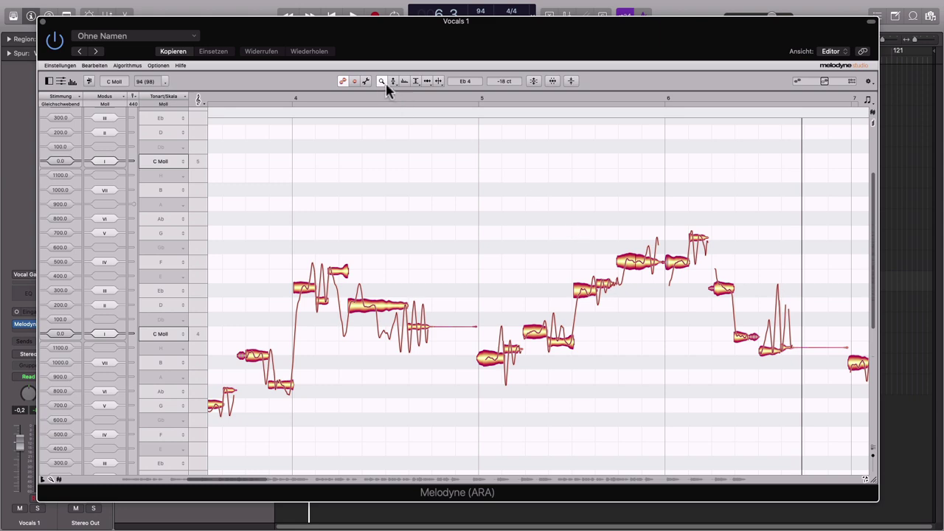
left_click_drag(381, 81, 386, 101)
left_click_drag(574, 189, 491, 198)
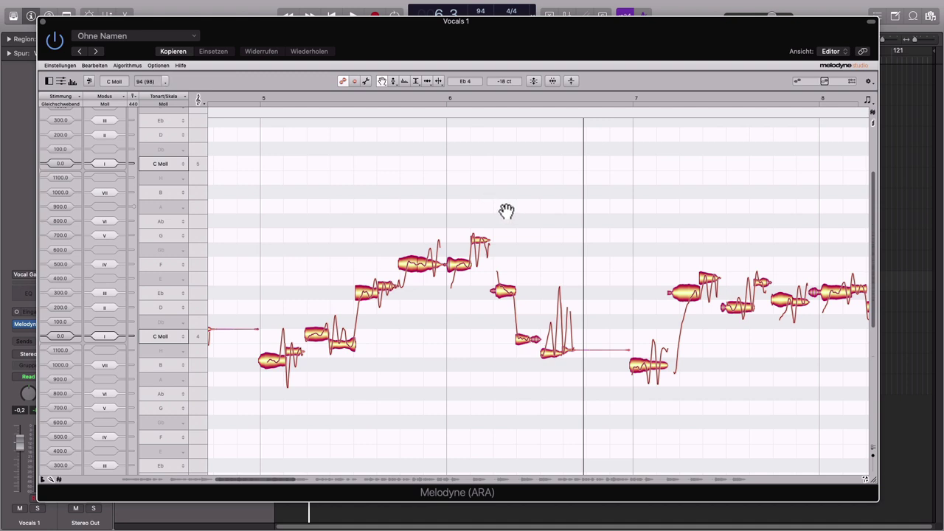
Return to the main tool and clear the note selection.
left_click(382, 82)
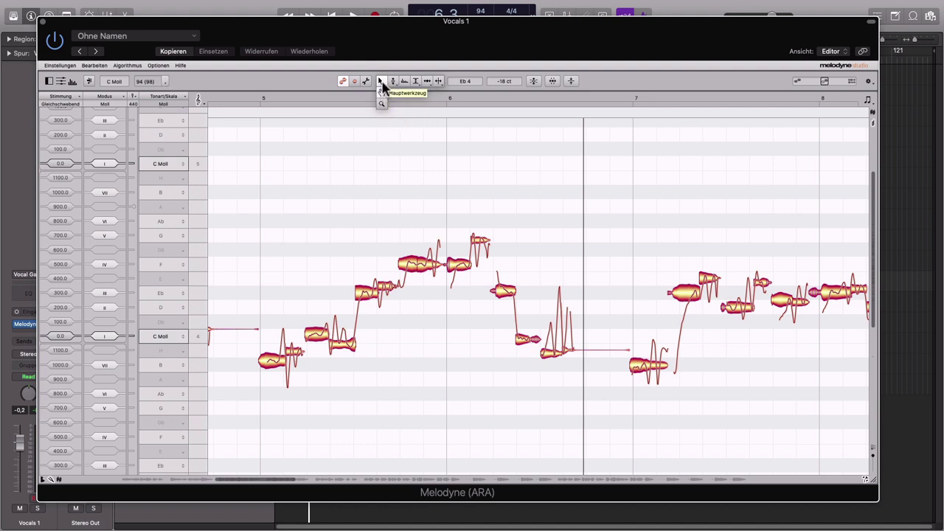
left_click(381, 85)
left_click_drag(344, 205, 472, 211)
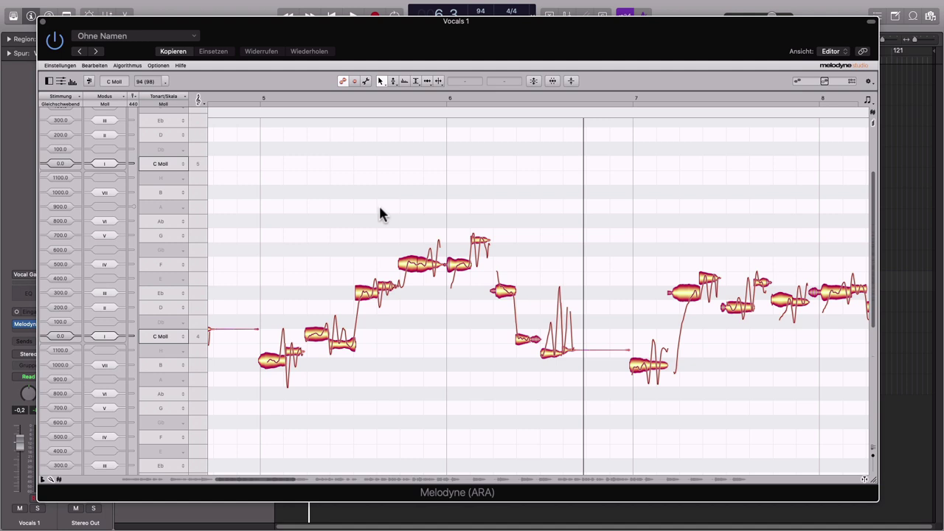
scroll(339, 246, "left", 10)
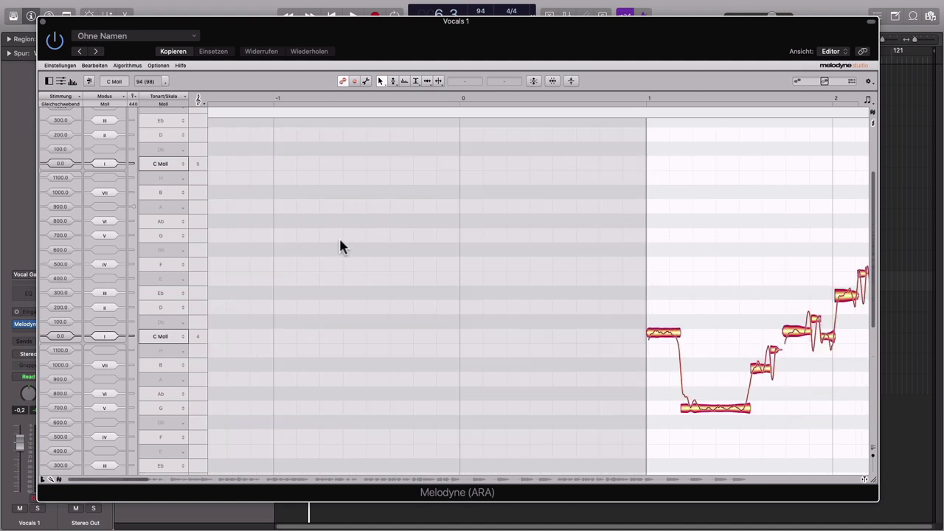
scroll(569, 272, "left", 5)
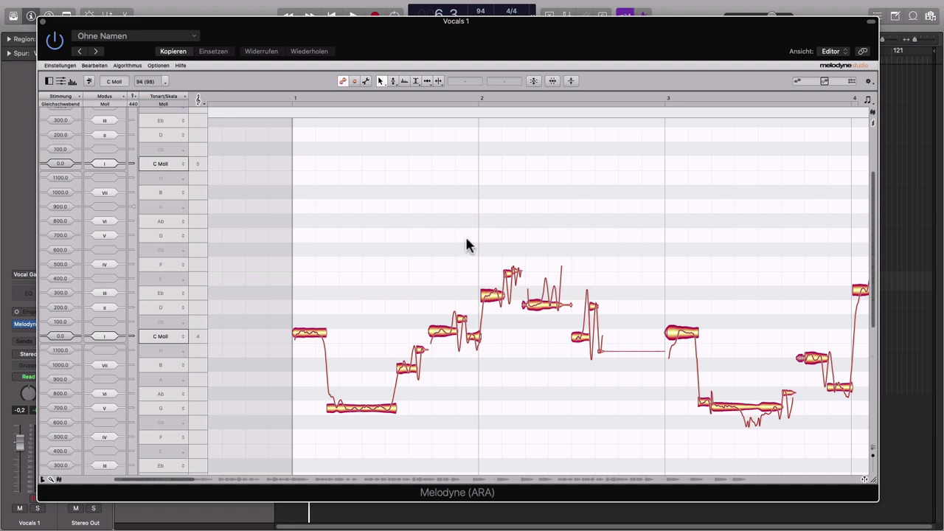
left_click(382, 82)
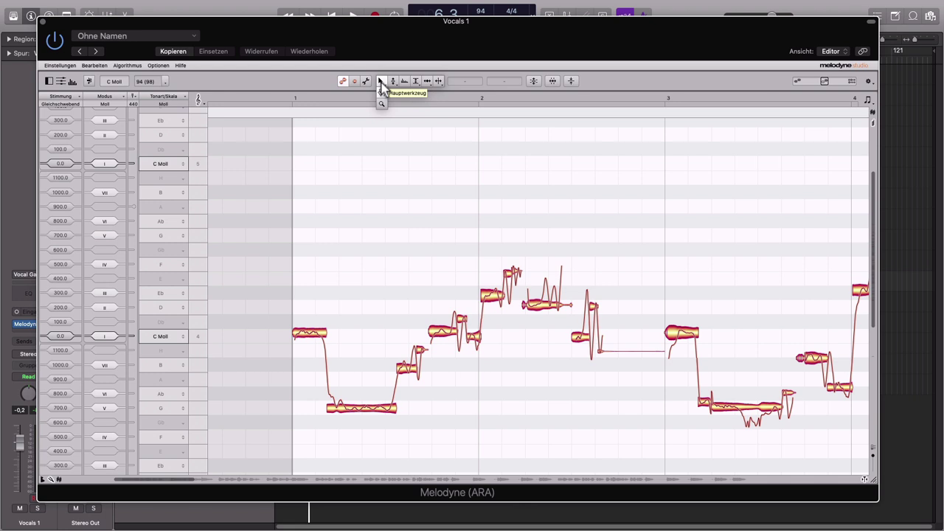
left_click(382, 82)
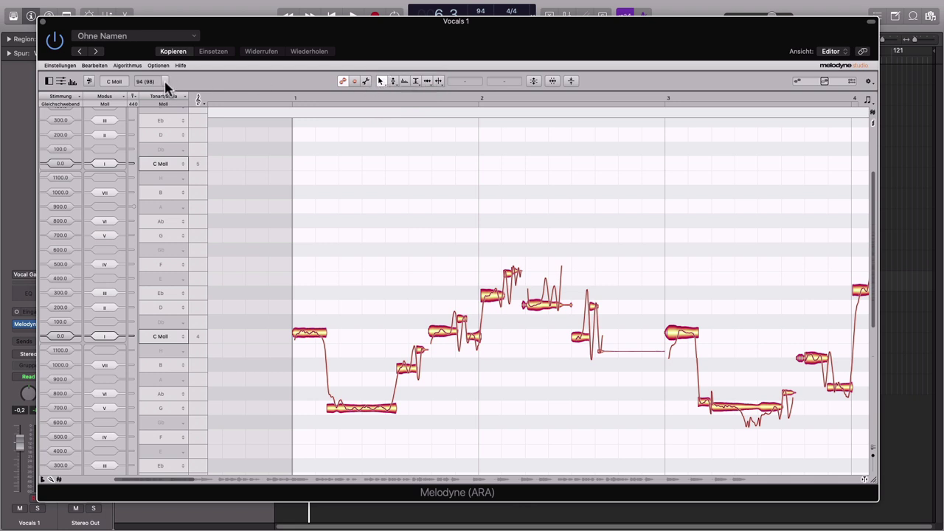
Open the keyboard commands (Tastaturbefehle) in the preferences and expand the group "Werkzeuge für das Bearbeiten".
left_click(64, 67)
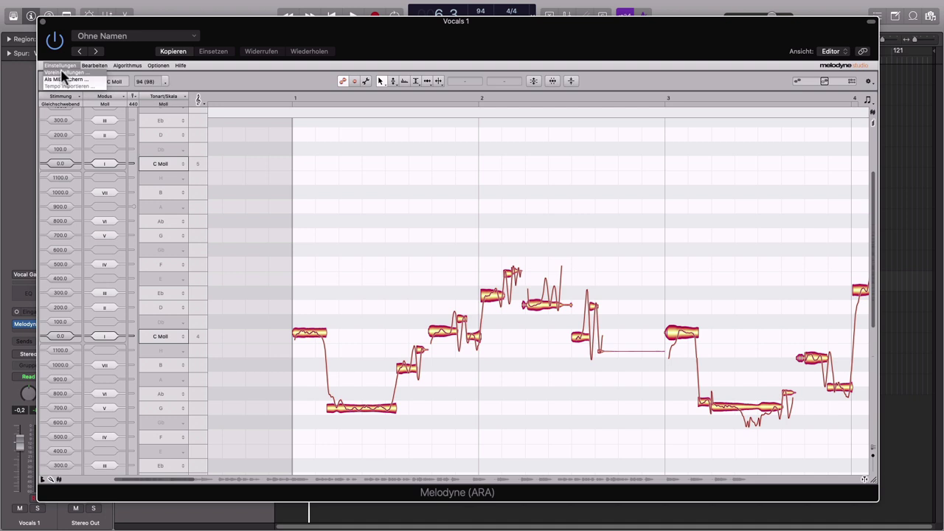
left_click(64, 73)
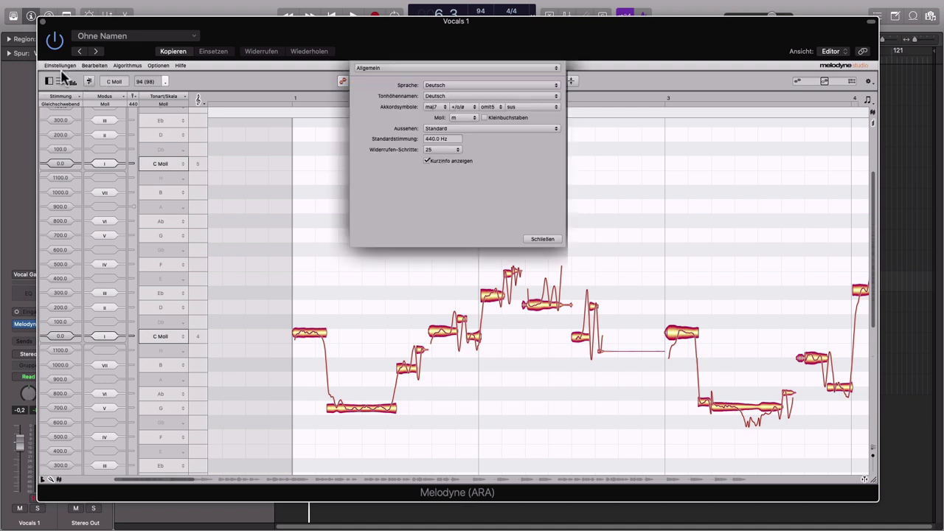
left_click(397, 68)
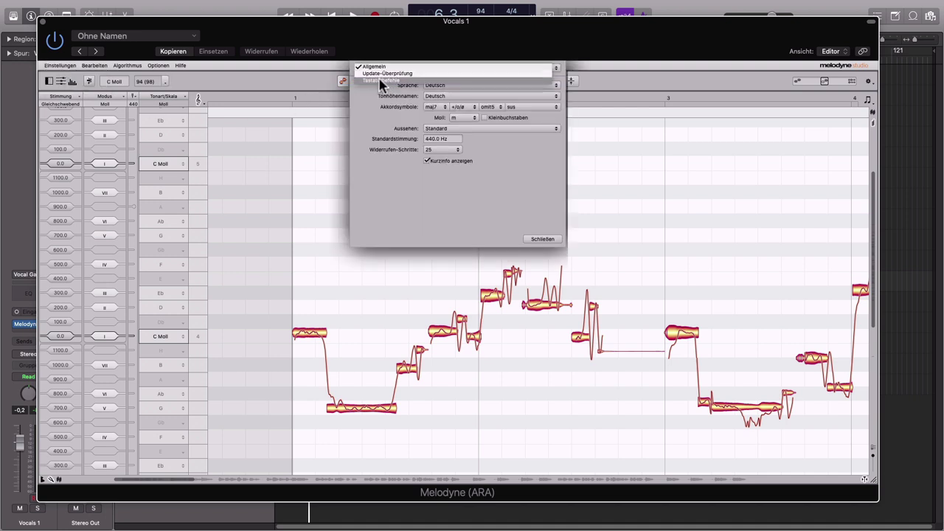
left_click(380, 81)
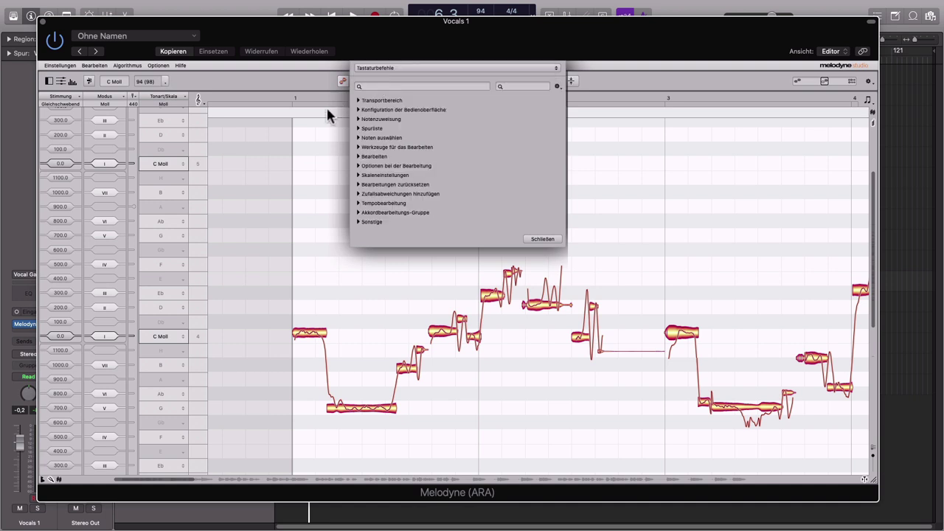
left_click(360, 148)
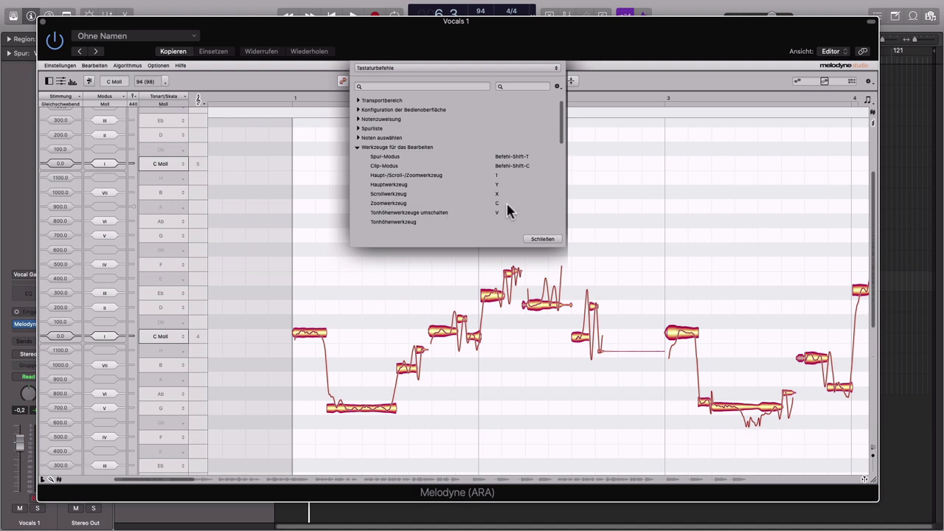
Check the shortcuts assigned to Hauptwerkzeug and Scrollwerkzeug and close the preferences.
left_click(408, 185)
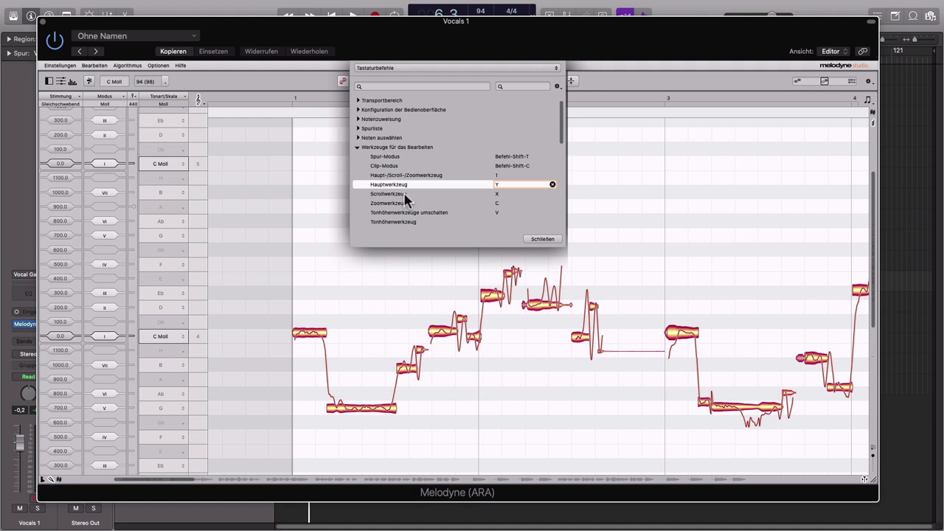
left_click(405, 194)
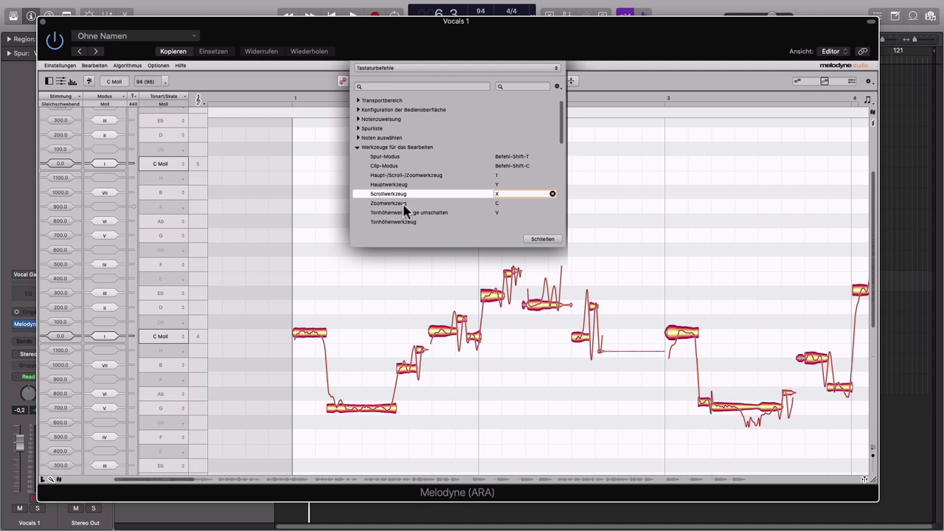
left_click(543, 239)
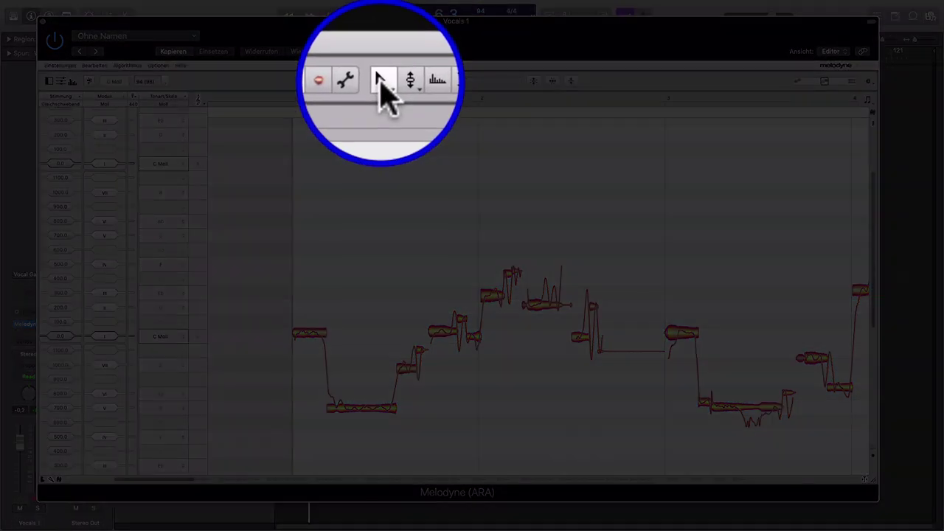
Switch temporarily from the main tool to the zoom tool and the scroll tool, returning to the main tool.
left_click(382, 83)
key("ctrl")
key("ctrl+alt")
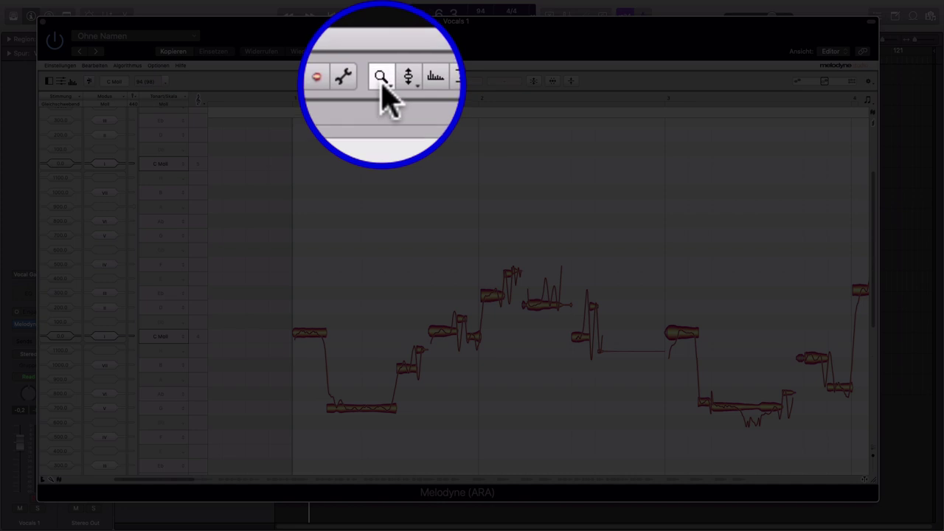
key("ctrl+alt")
key("ctrl")
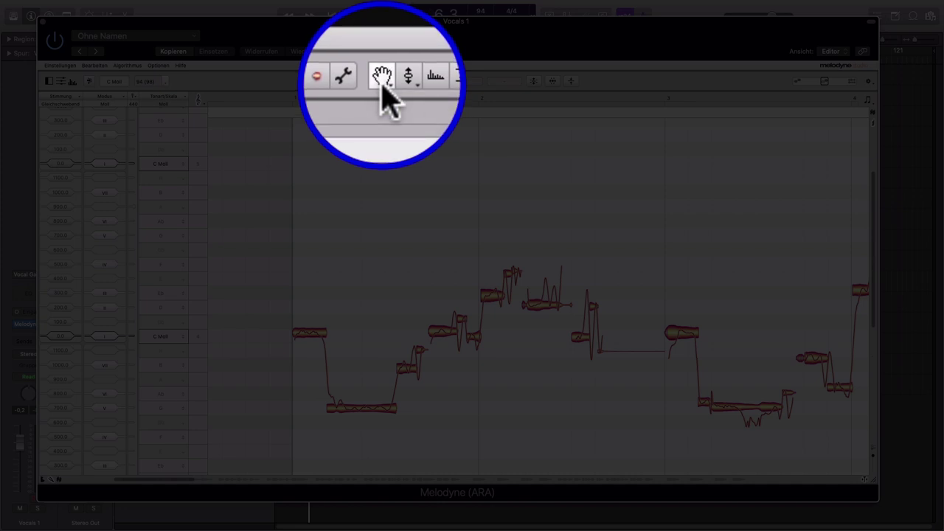
key("ctrl+alt")
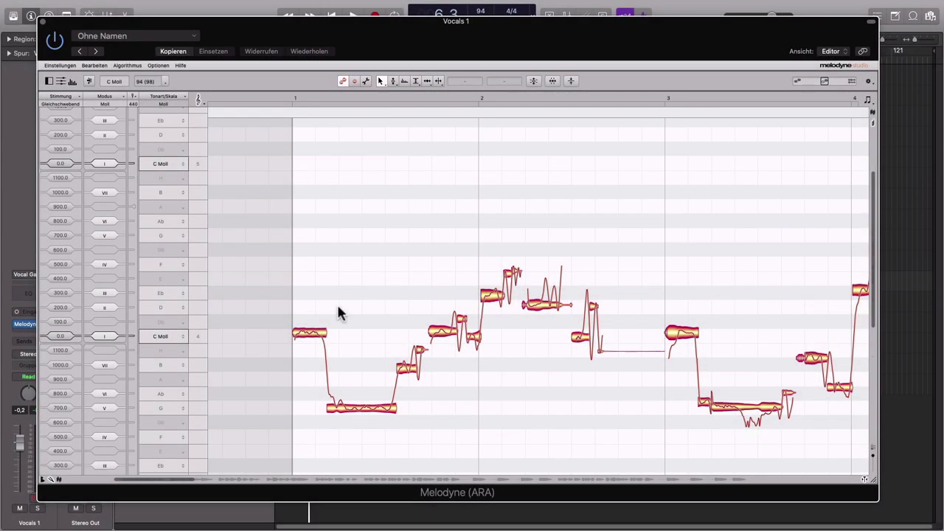
Raise the first note at bar 1 to D 4 and zoom in on the notes between bars 2 and 3.
left_click_drag(313, 334, 320, 302)
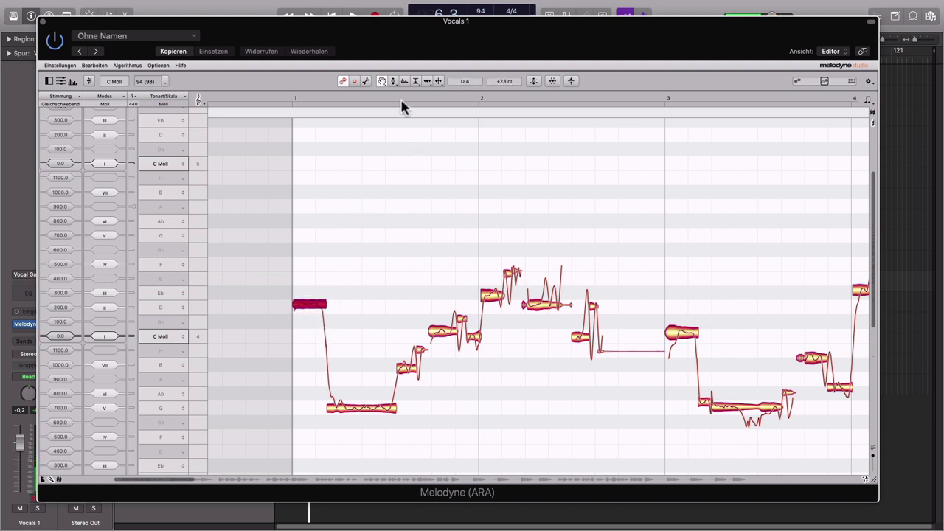
left_click_drag(462, 270, 337, 252)
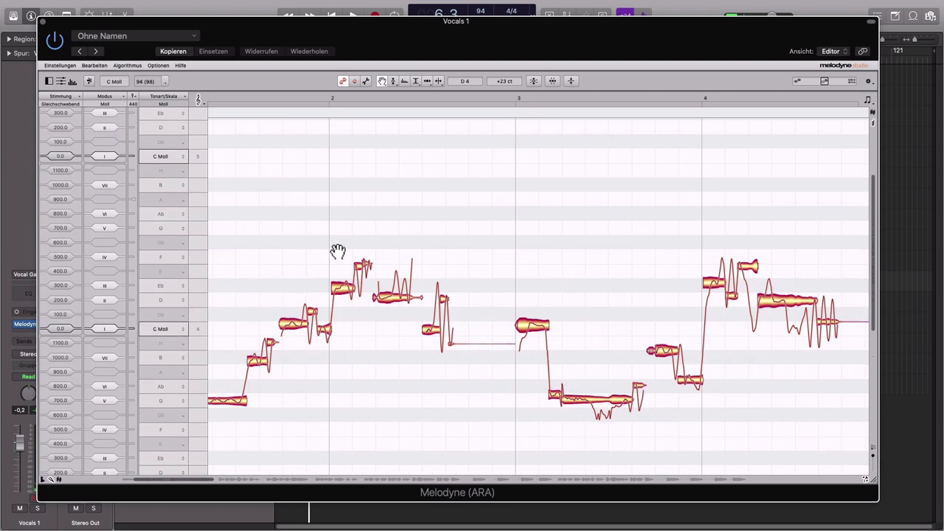
left_click(347, 255, "alt+super")
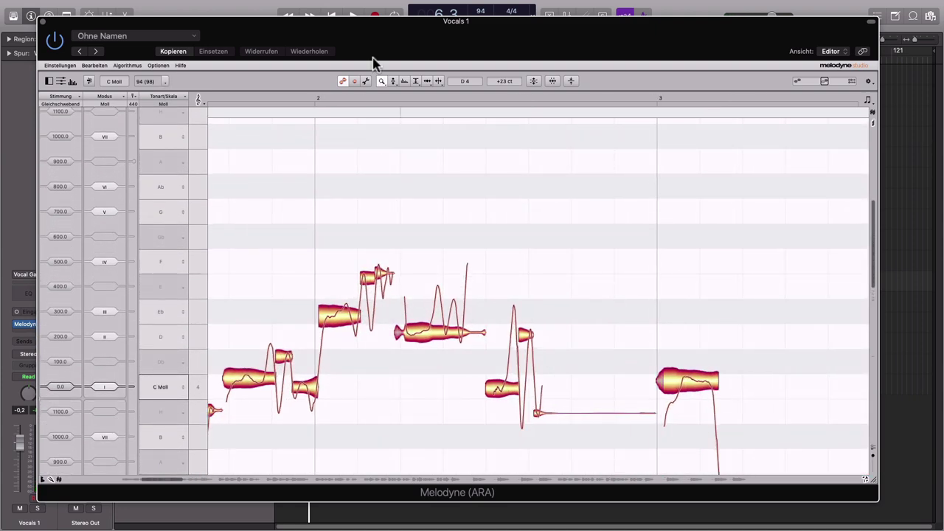
Go back to the first note at bar 1 and raise it to Eb 4.
left_click_drag(362, 185, 550, 183)
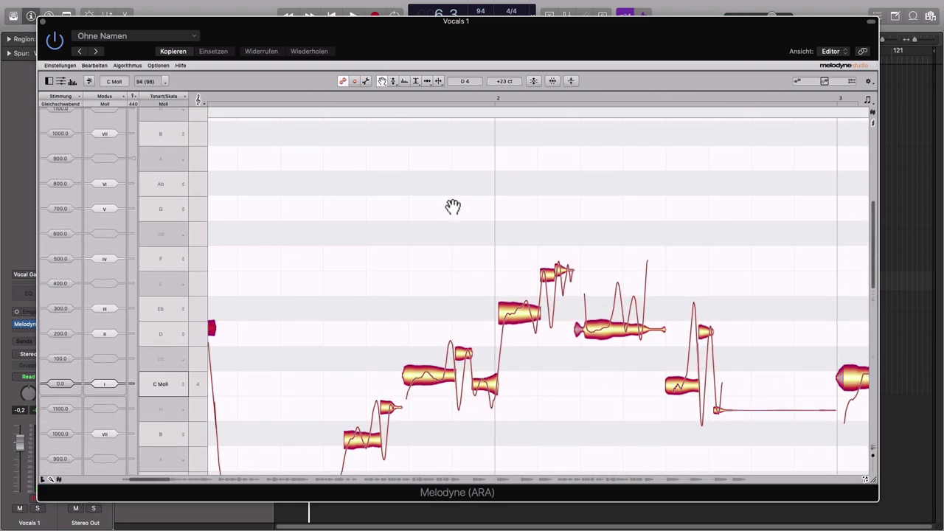
left_click_drag(368, 211, 502, 198)
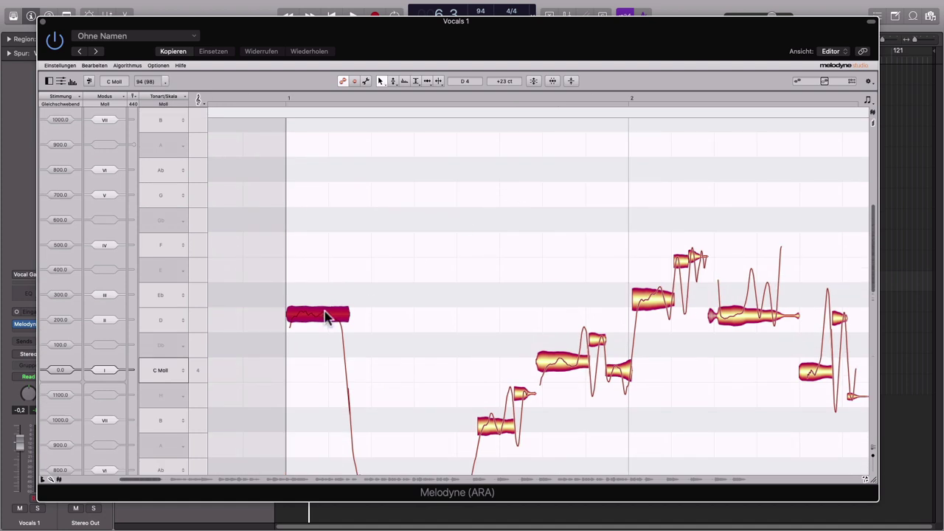
left_click_drag(326, 316, 327, 293)
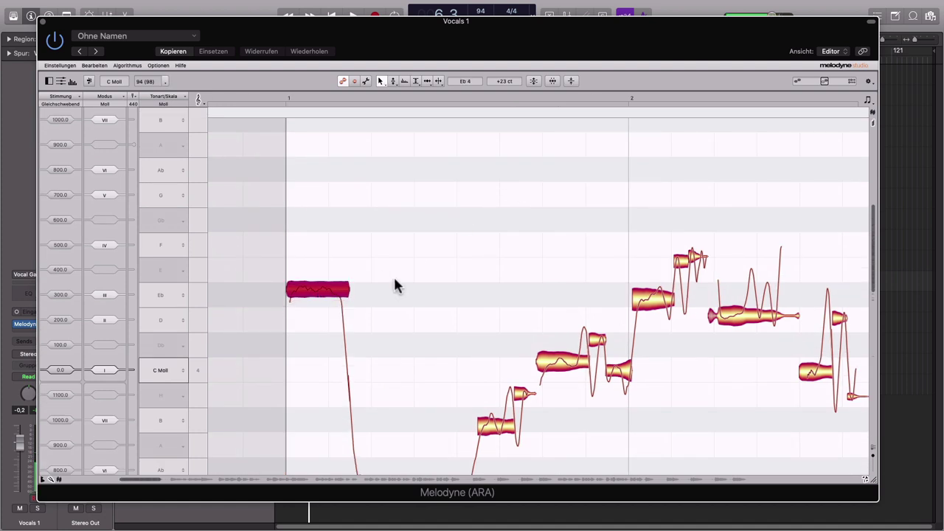
Zoom out with the temporary zoom tool to an overview of the vocal track from bar 1 to bar 17.
key("super+alt")
left_click_drag(406, 261, 230, 166)
left_click_drag(471, 194, 434, 191)
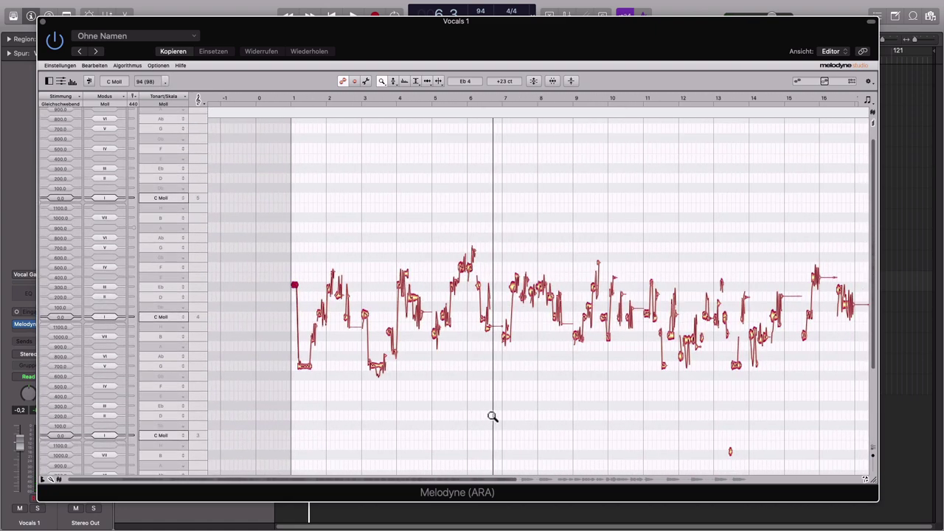
left_click_drag(470, 393, 467, 381)
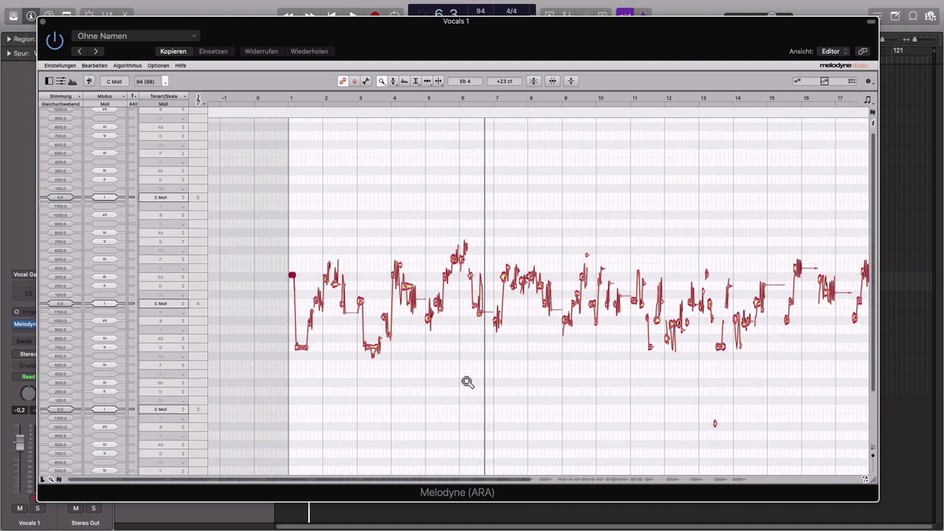
Return to the main tool and zoom both axes in on the vocal notes and back out to about bars 1 to 17.
left_click(381, 82)
key("space")
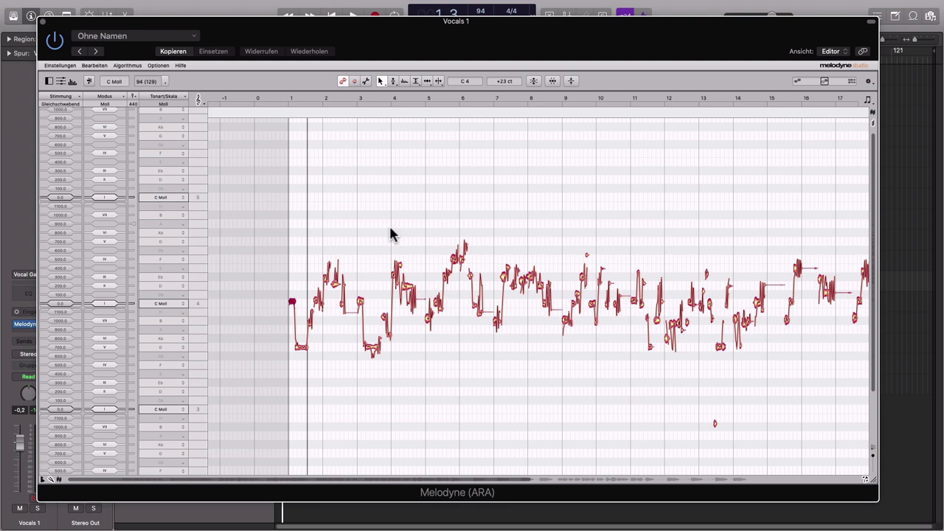
scroll(390, 229, "up", 3)
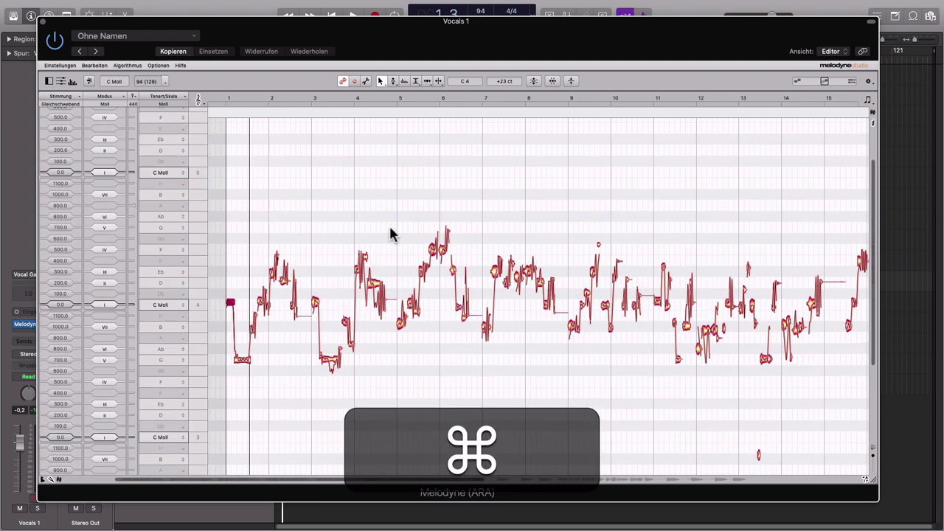
scroll(389, 228, "up", 3)
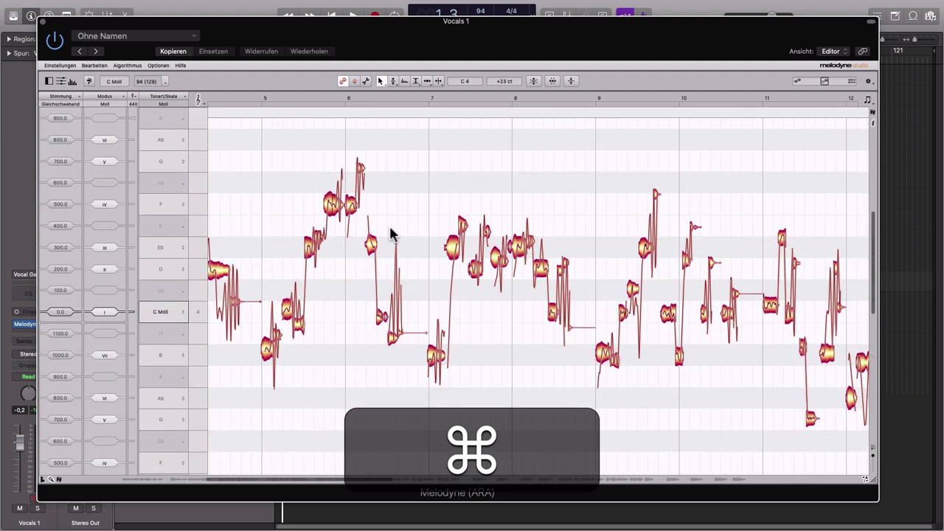
key("super+minus")
key("super+minus")
key("super+minus")
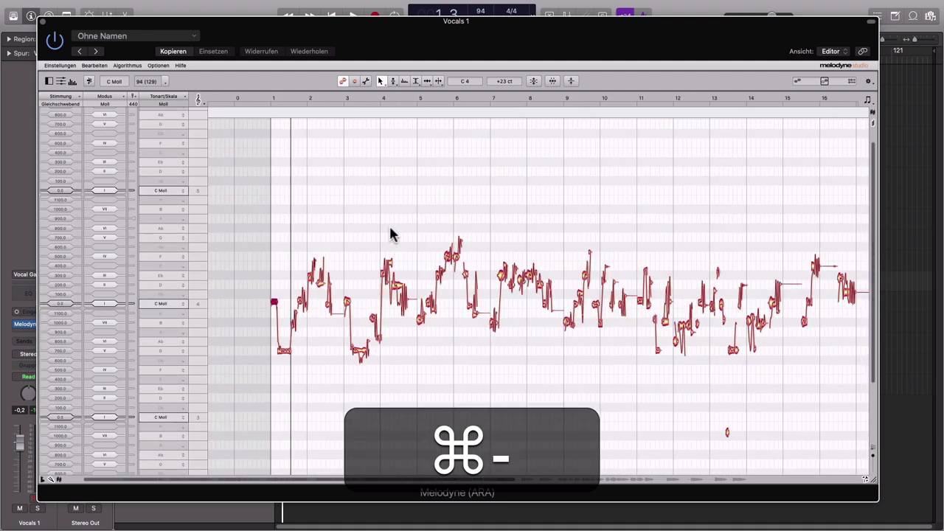
key("super+minus")
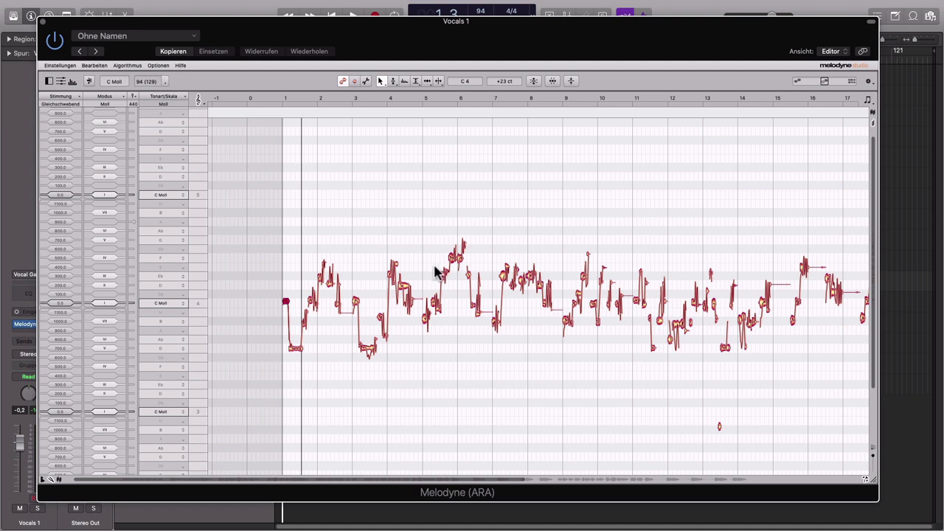
Zoom the vocal notes horizontally and vertically as separate axes, finishing on an enlarged view of bars 4 to 8.
scroll(435, 272, "up", 5)
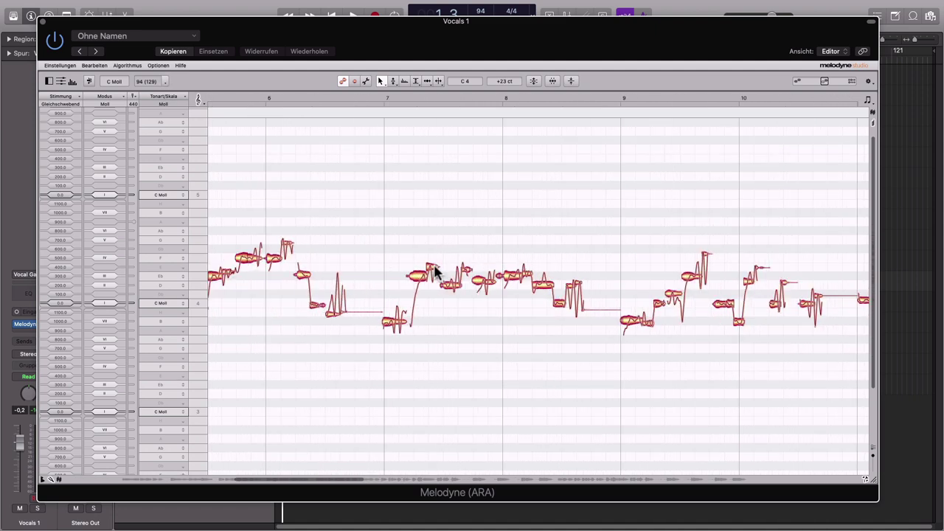
scroll(435, 273, "down", 5)
scroll(436, 273, "up", 3)
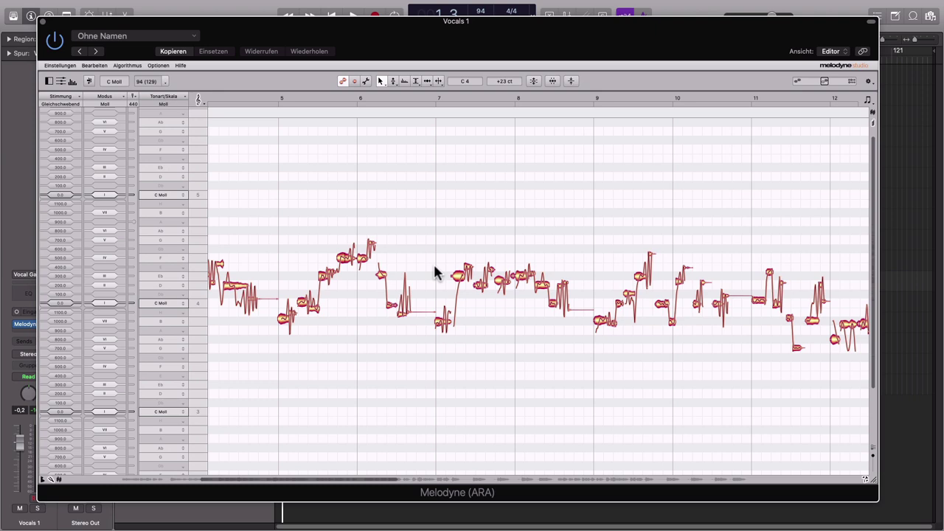
scroll(435, 273, "up", 5)
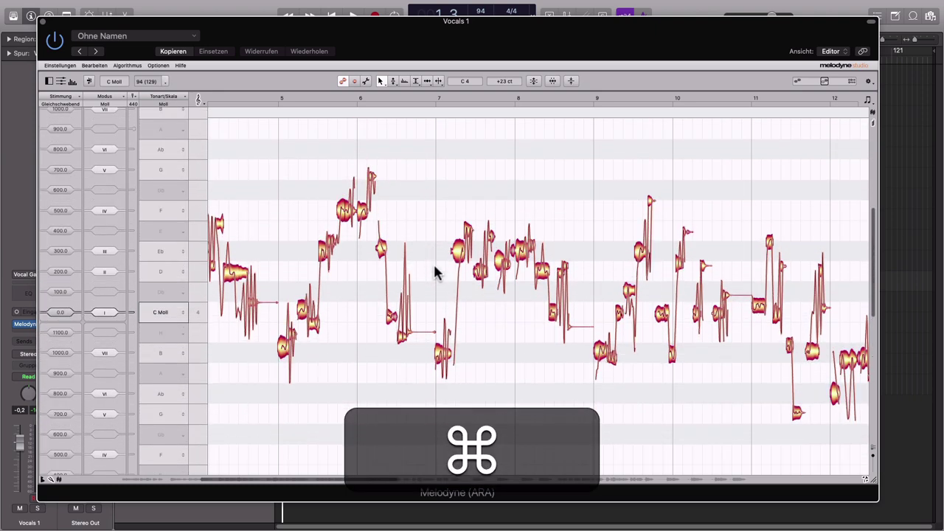
scroll(435, 273, "down", 3)
scroll(435, 273, "up", 4)
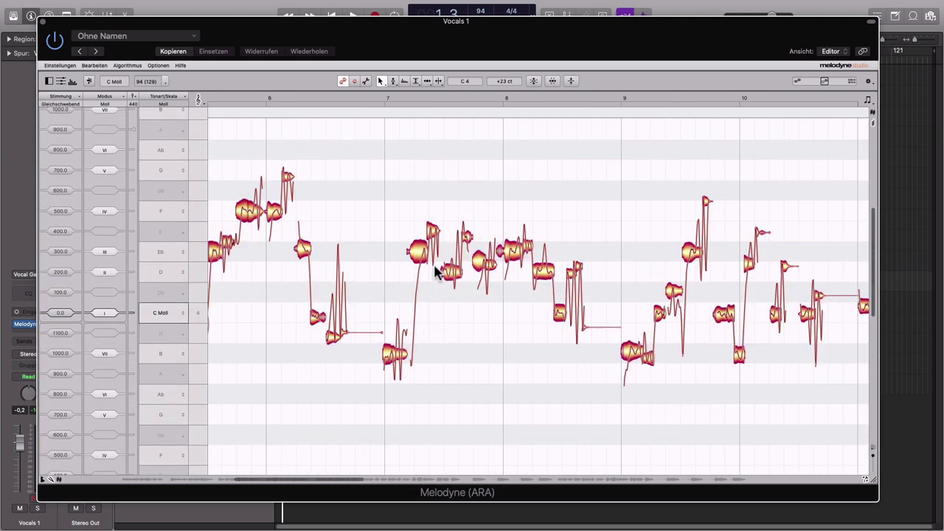
scroll(435, 273, "down", 4)
scroll(435, 273, "down", 2)
scroll(435, 273, "up", 5)
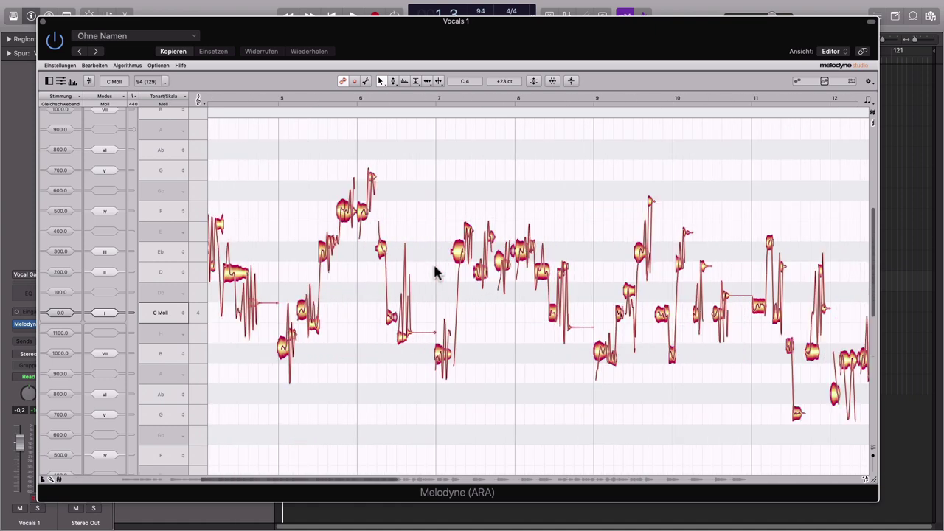
scroll(389, 240, "left", 4)
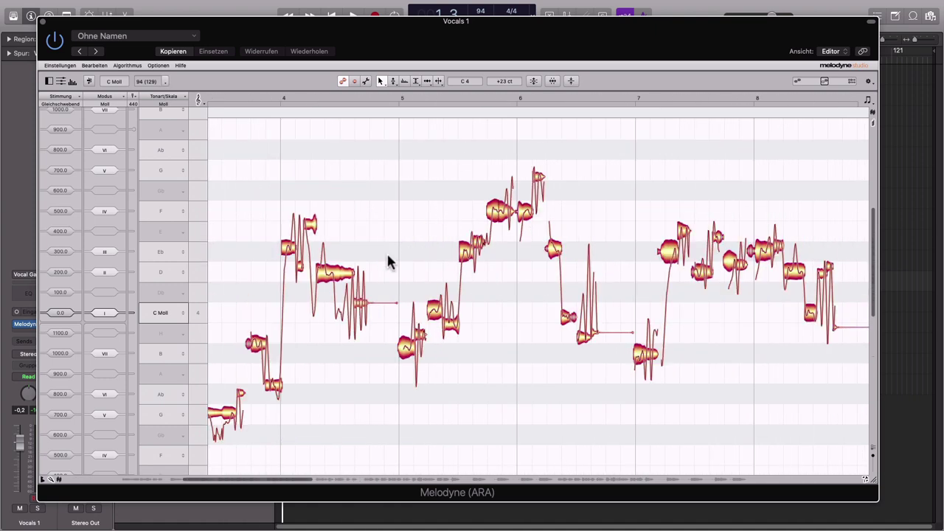
Activate the pitch tool for editing the Vocals 2 notes around bar 44.
left_click(381, 85)
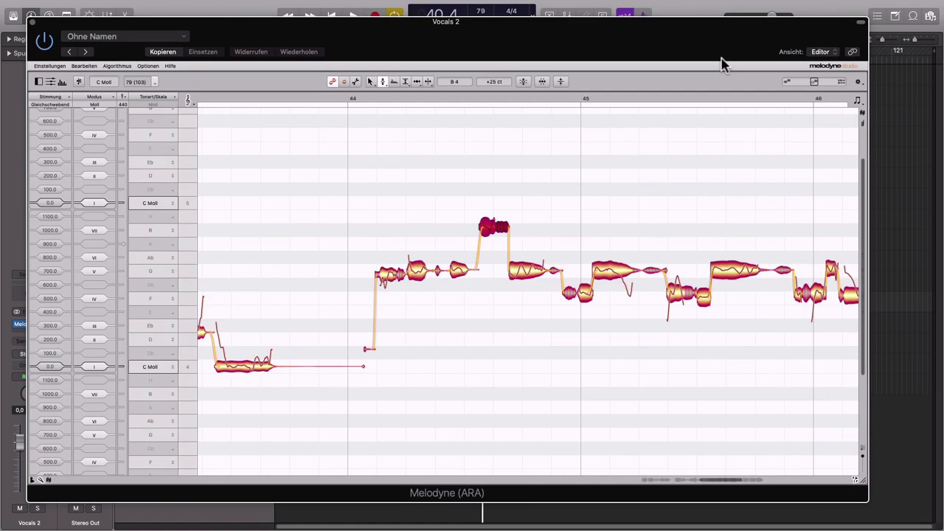
left_click(382, 85)
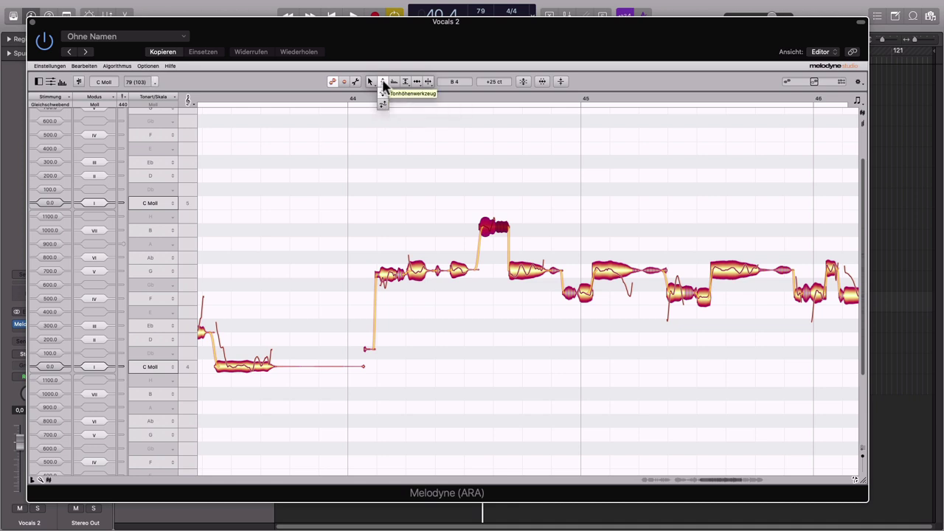
left_click(383, 86)
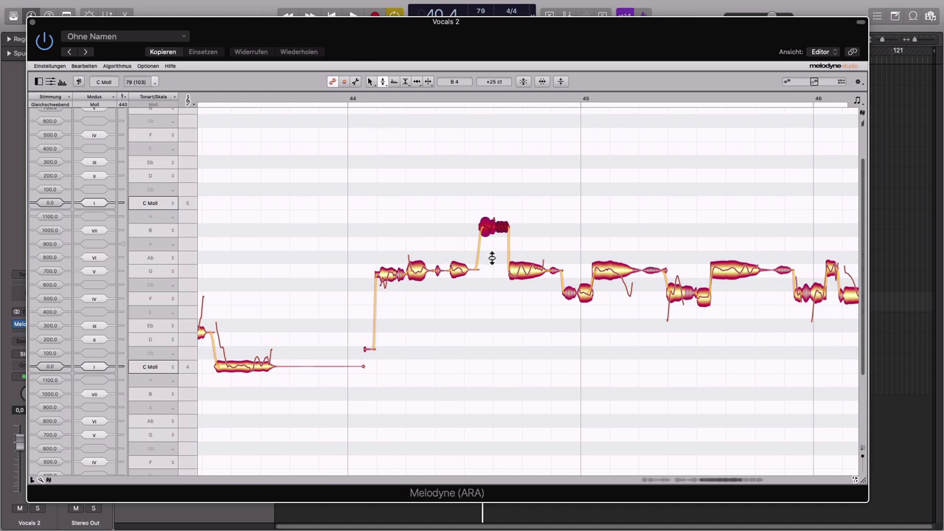
Try lowering the long G 4 note in bar 44 and the B 4 note directly before it.
left_click_drag(528, 271, 537, 298)
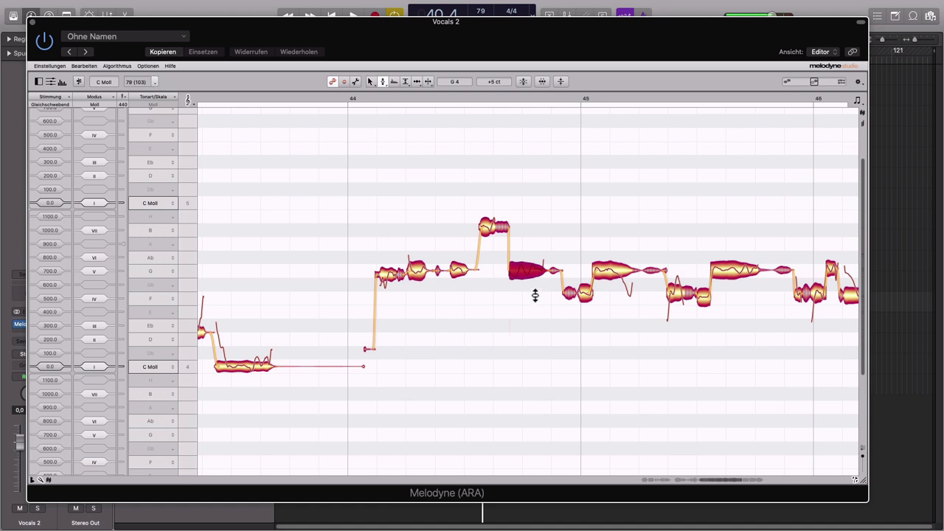
scroll(494, 323, "right", 2)
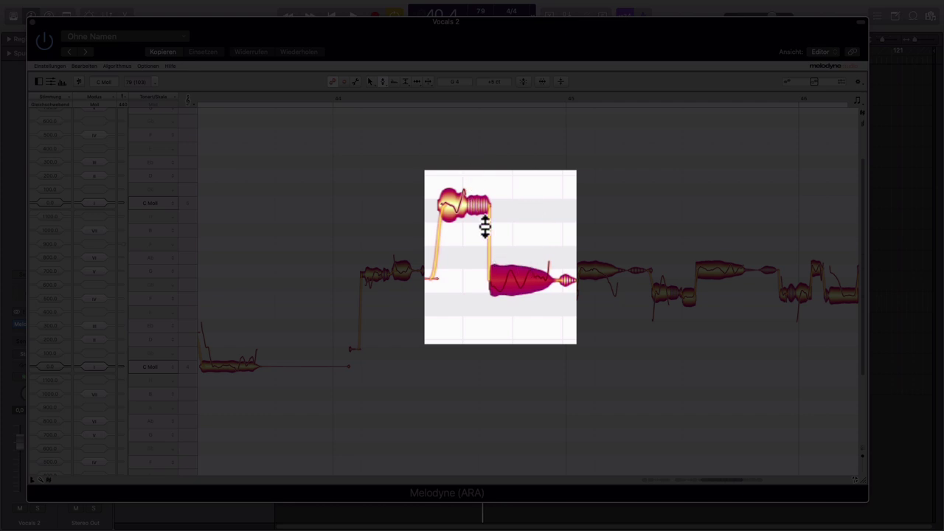
left_click_drag(486, 210, 489, 327)
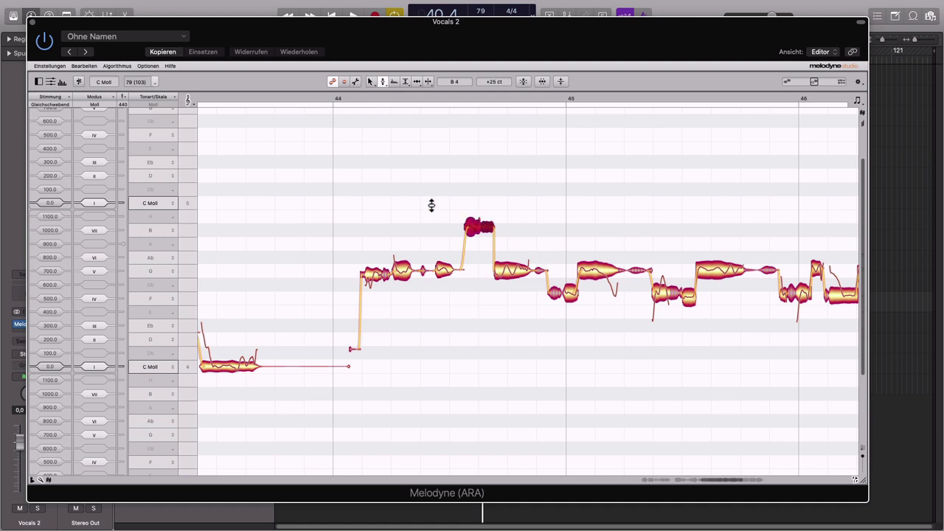
Smooth the pitch transition from the B 4 note to the following G 4 note in bar 44, playing the passage before and after.
left_click(300, 99)
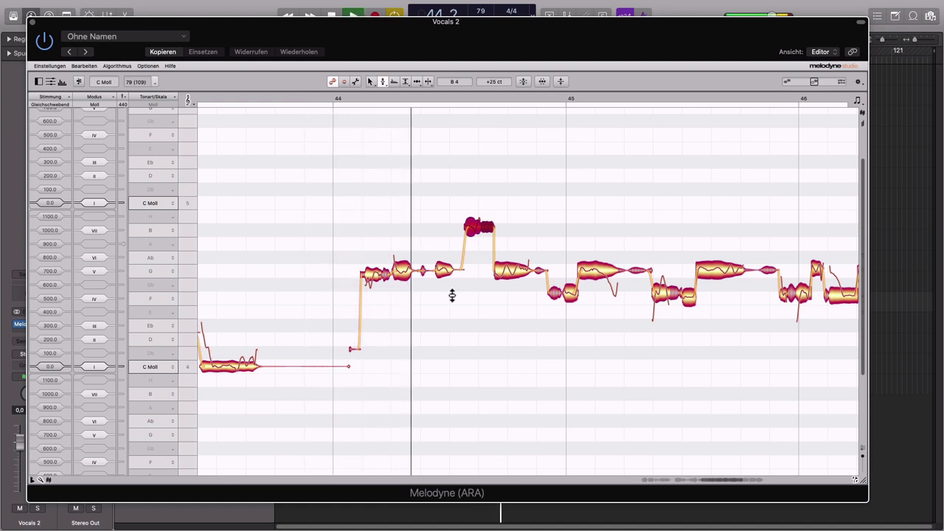
key("space")
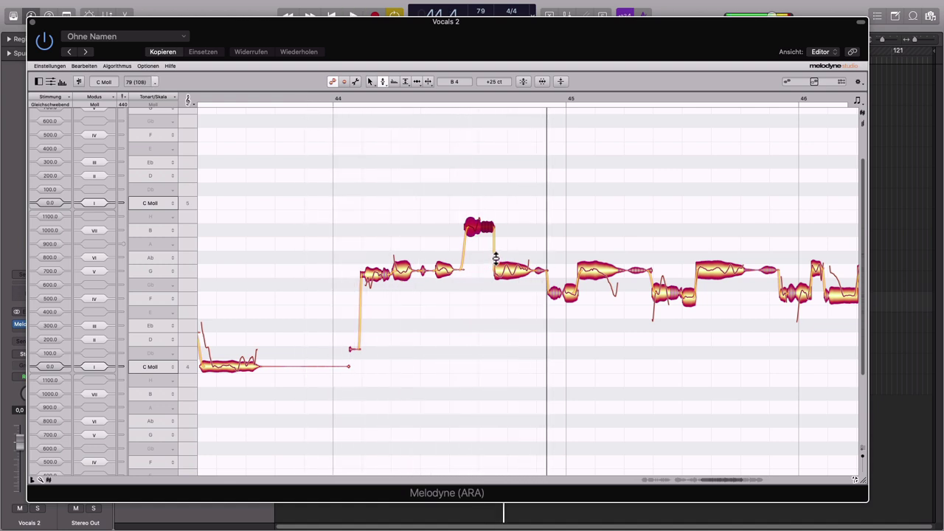
left_click(498, 251)
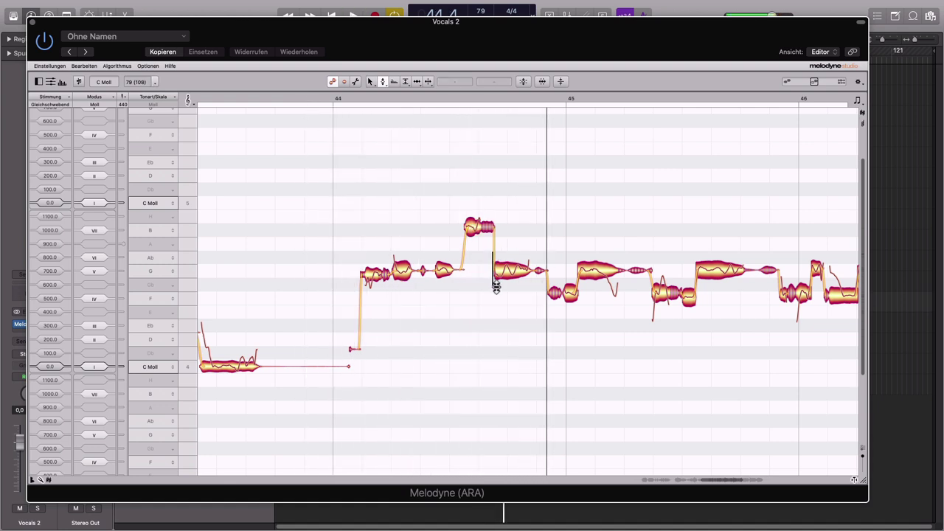
left_click(490, 226)
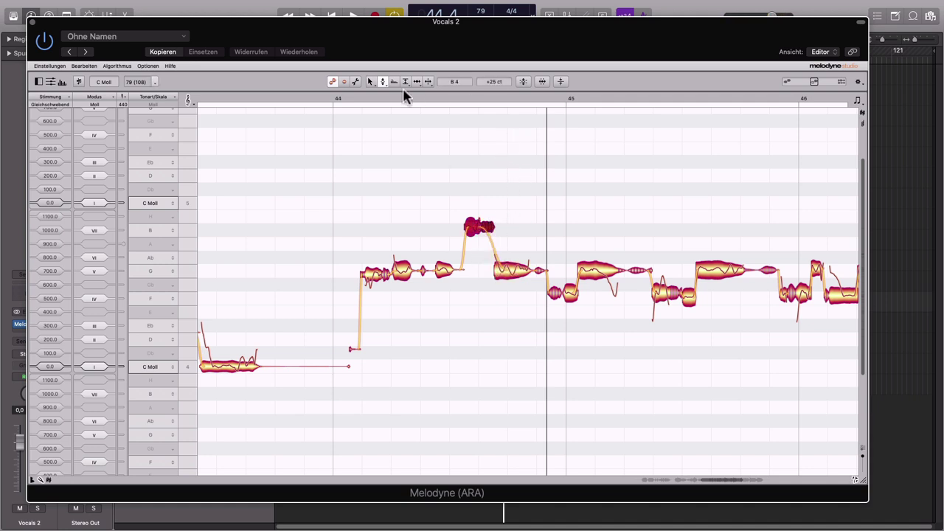
left_click(325, 98)
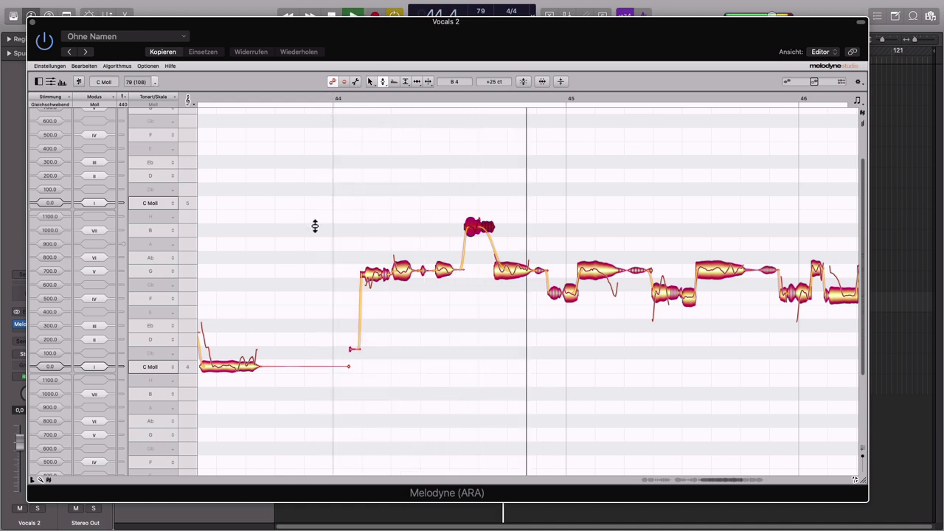
key("space")
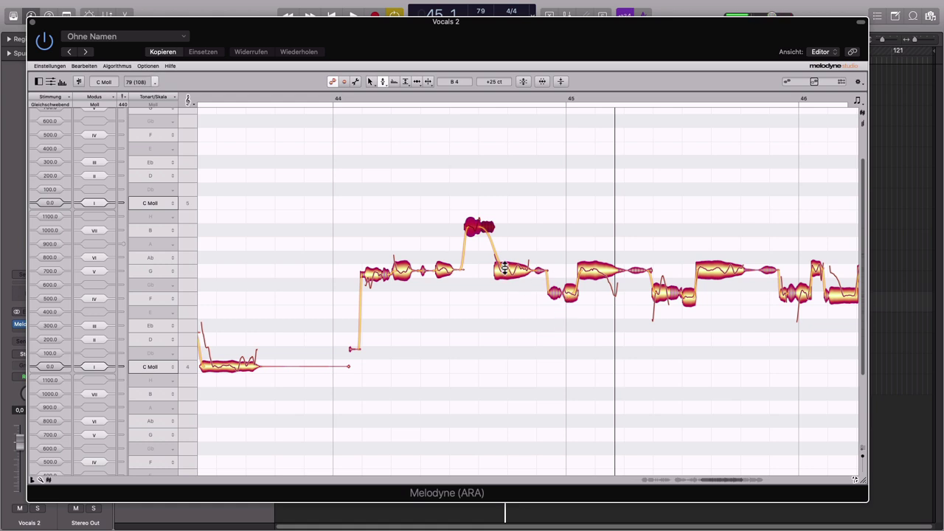
Try raising the G 4 note that follows the B 4 note in bar 44 to Ab 4, and undo the change.
left_click_drag(504, 267, 502, 253)
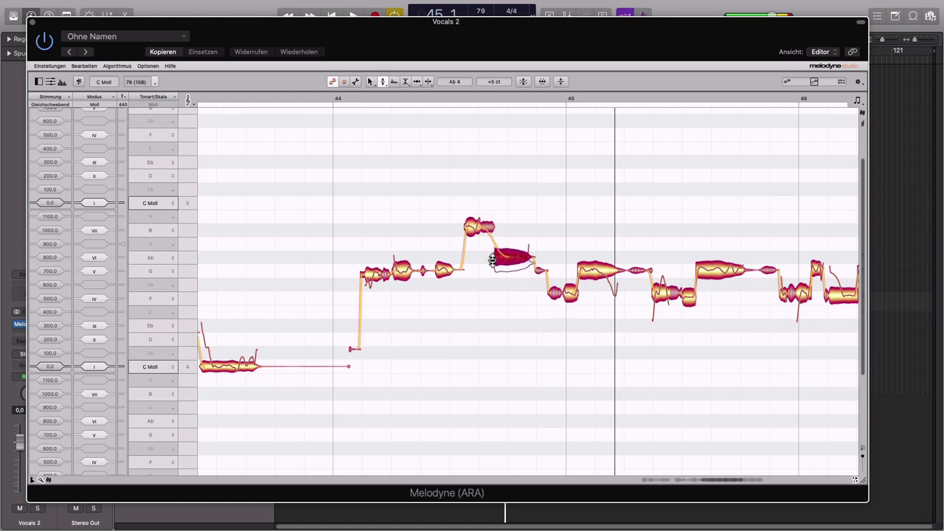
key("super+z")
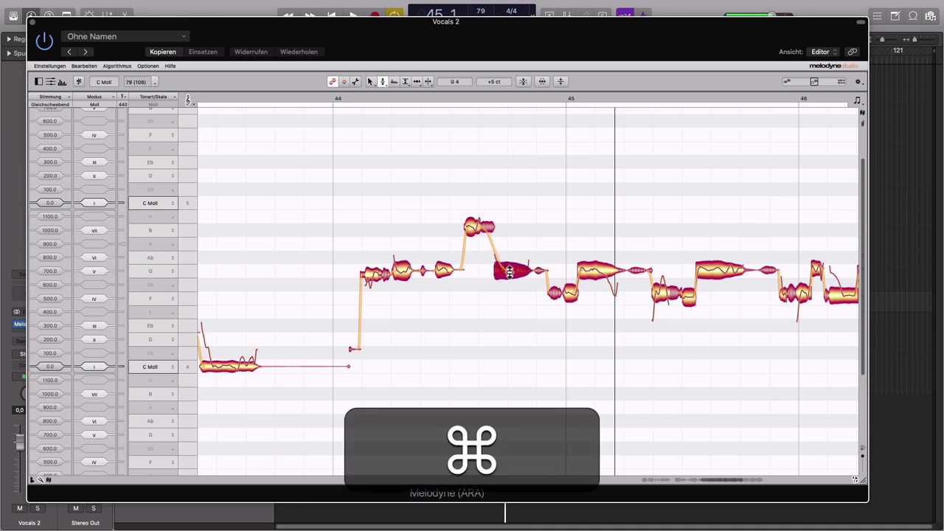
left_click(483, 228)
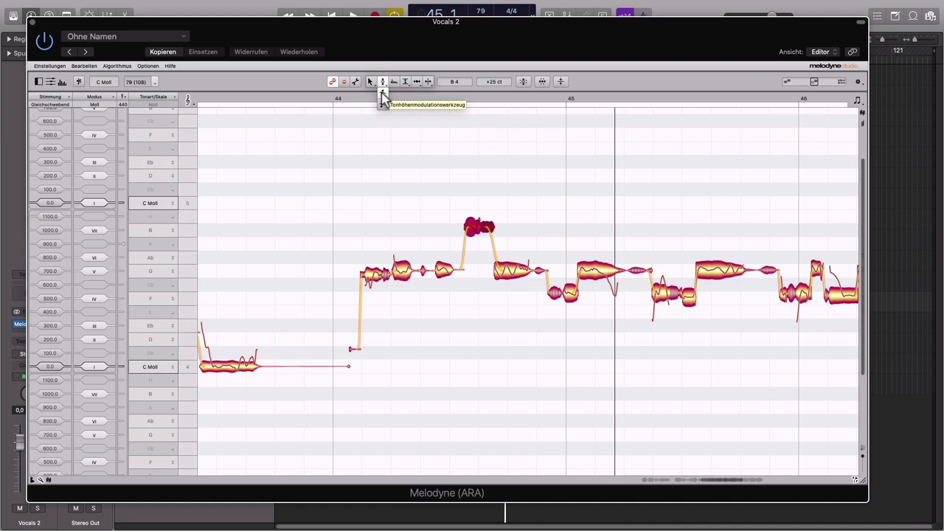
Activate the pitch modulation tool, try reducing the long G 4 note's modulation in bar 44 to about -6 %, and undo it.
left_click(382, 92)
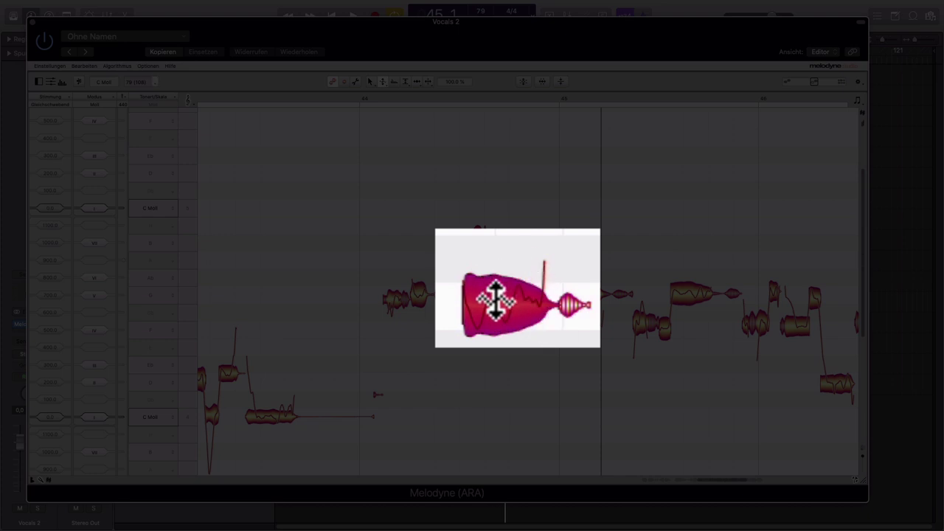
left_click_drag(497, 295, 491, 365)
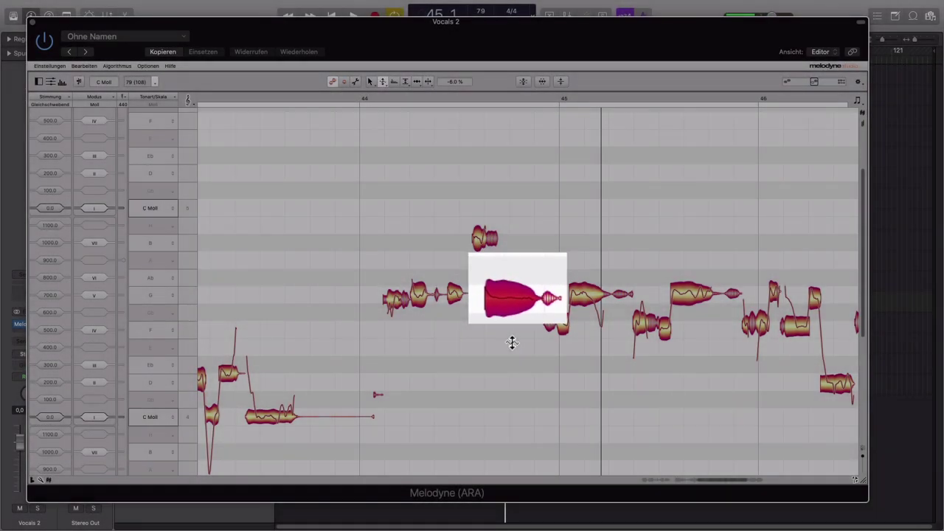
key("super+z")
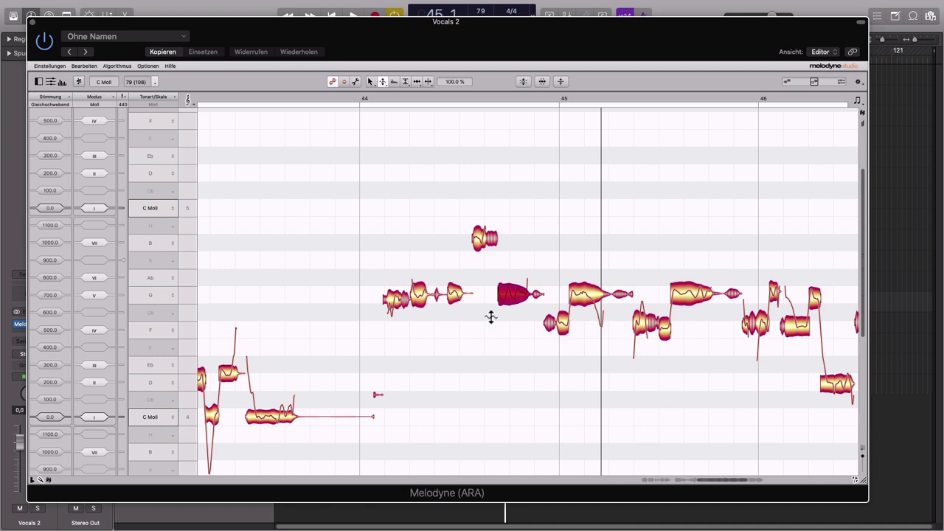
Select all Vocals 2 notes, reduce their pitch modulation to about -3 %, and play the result from bar 39.
key("super")
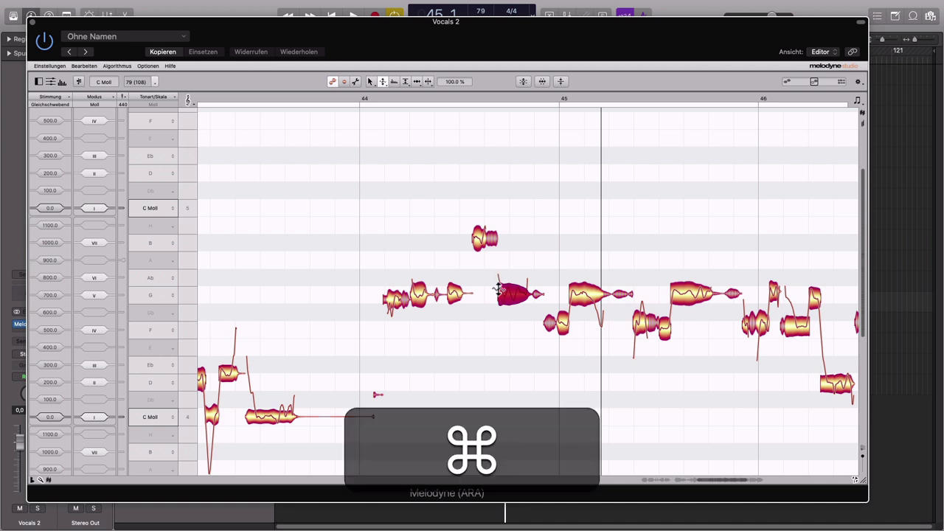
key("super")
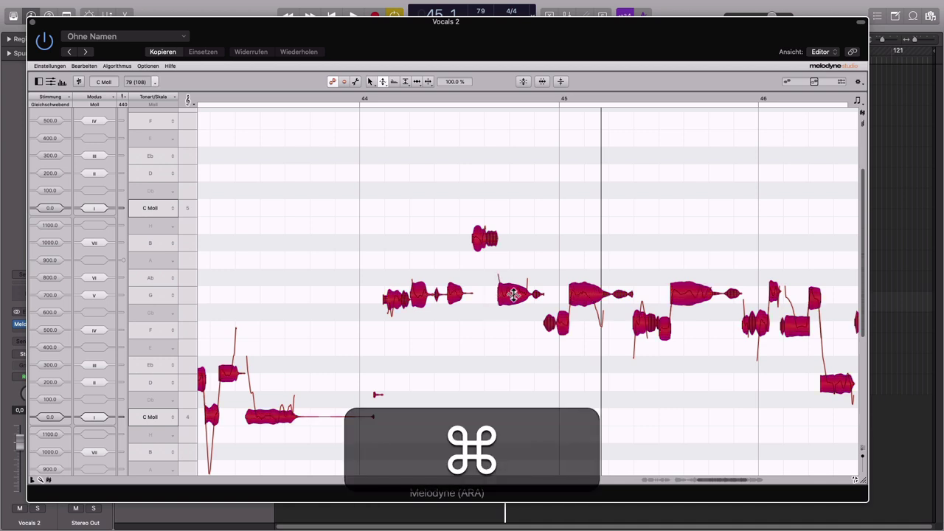
left_click_drag(512, 293, 502, 340)
scroll(399, 257, "left", 15)
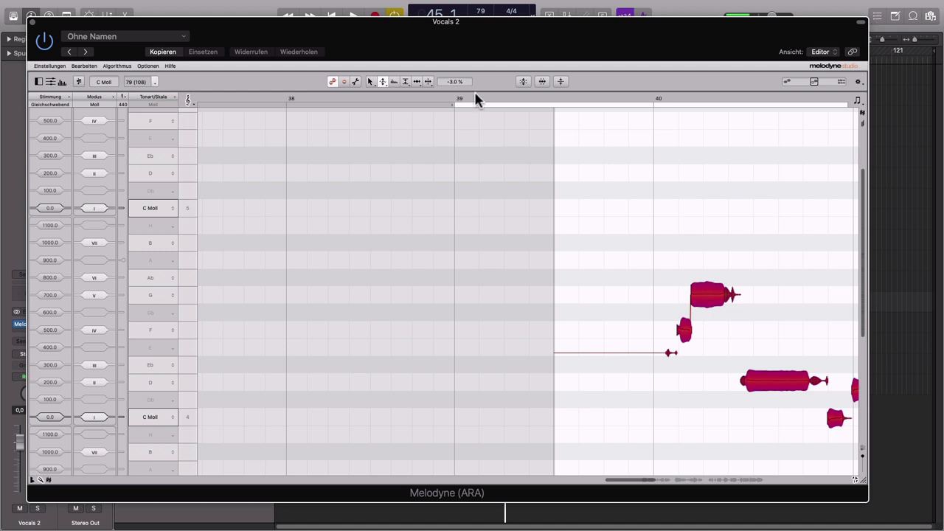
left_click(476, 96)
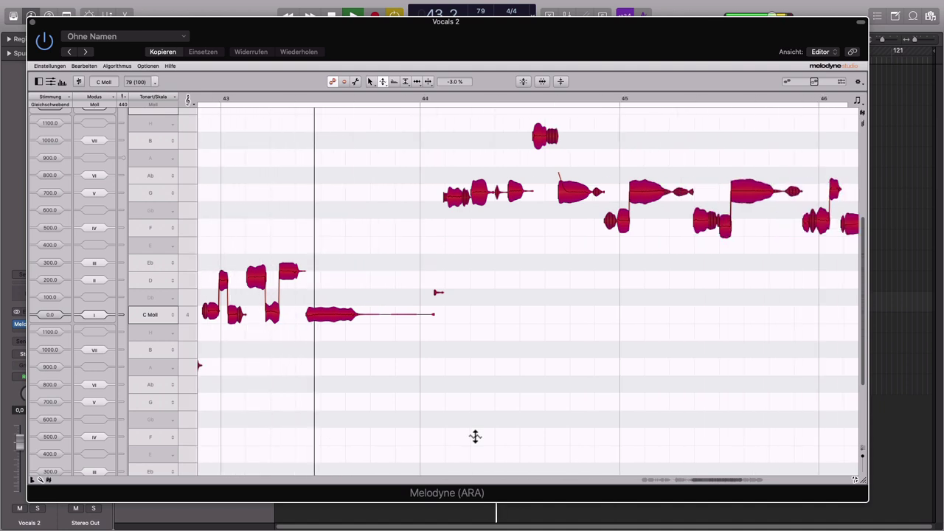
scroll(475, 437, "up", 2)
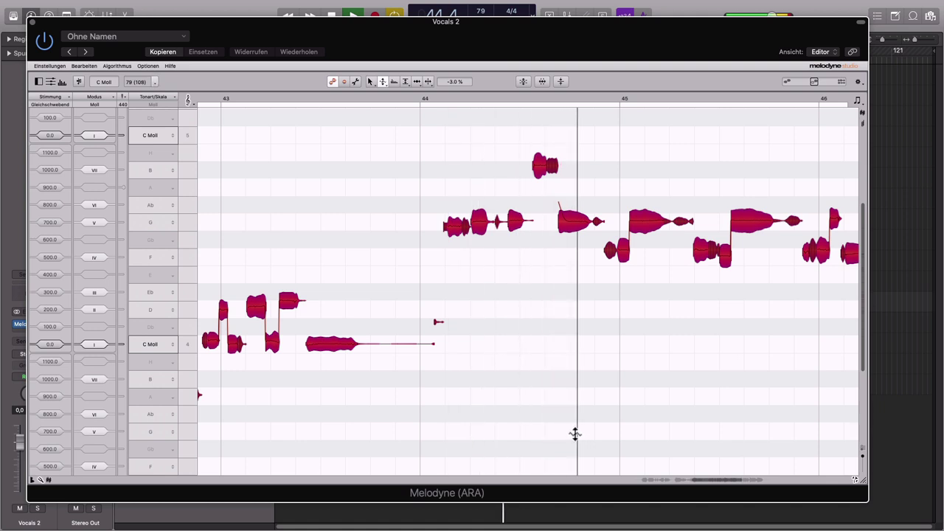
scroll(574, 435, "right", 5)
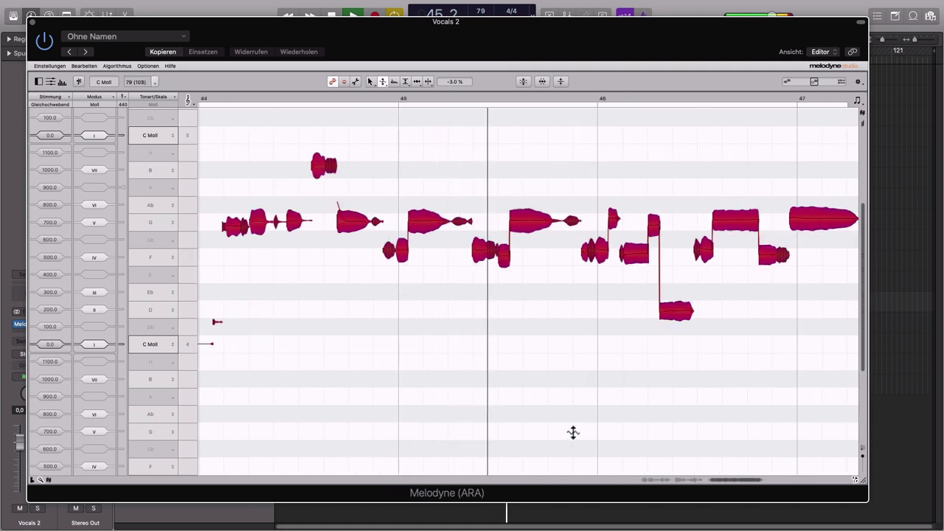
Stop playback and undo the pitch modulation reduction on all Vocals 2 notes.
key("space")
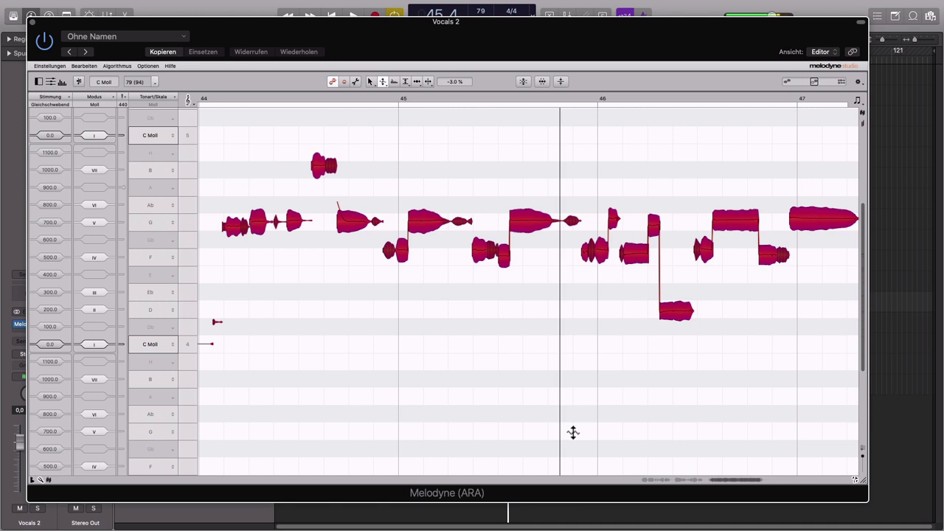
key("super")
scroll(463, 388, "left", 3)
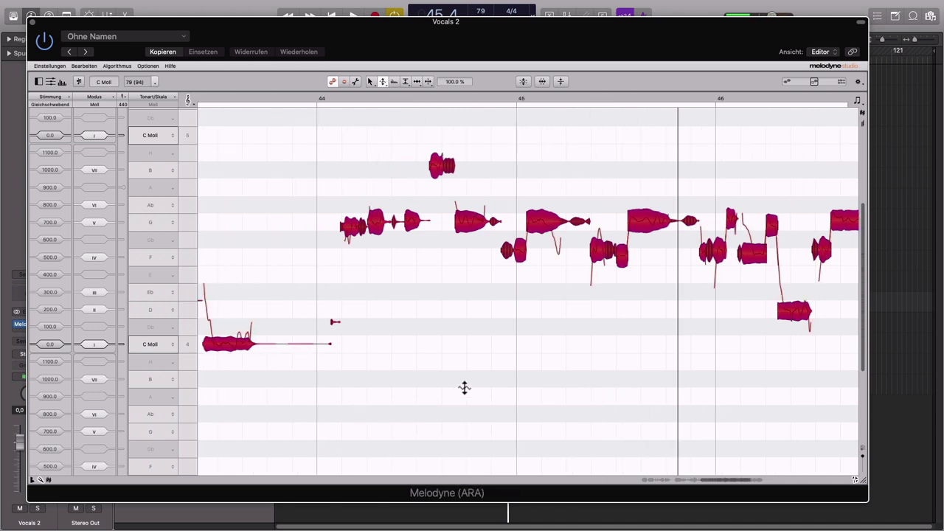
scroll(464, 388, "left", 2)
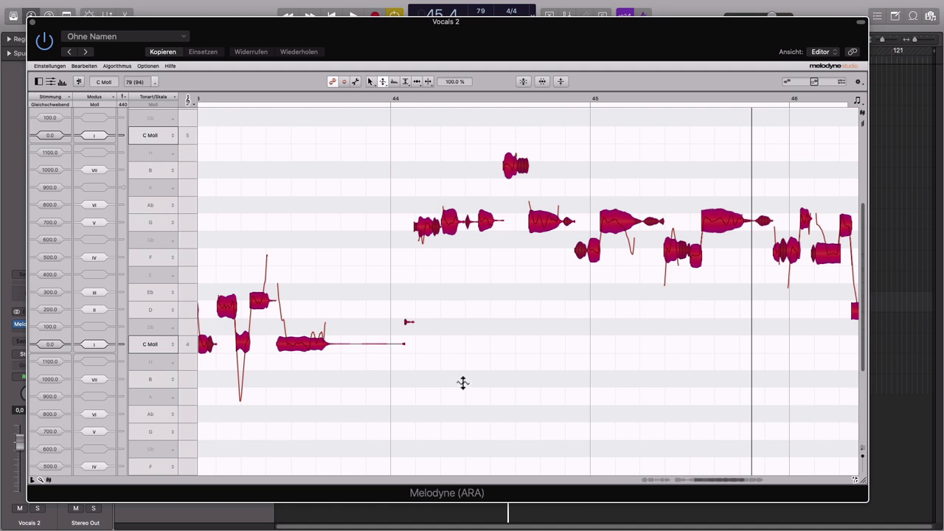
scroll(463, 382, "left", 1)
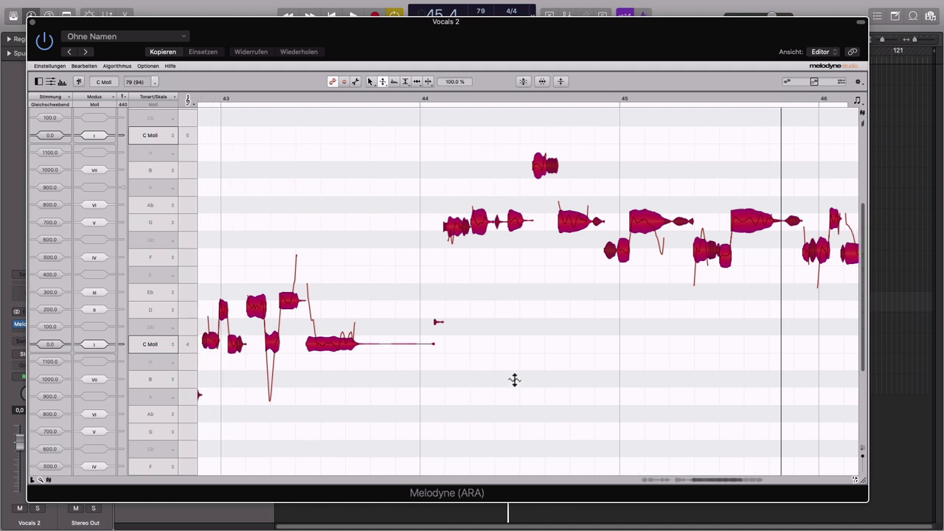
scroll(524, 377, "left", 1)
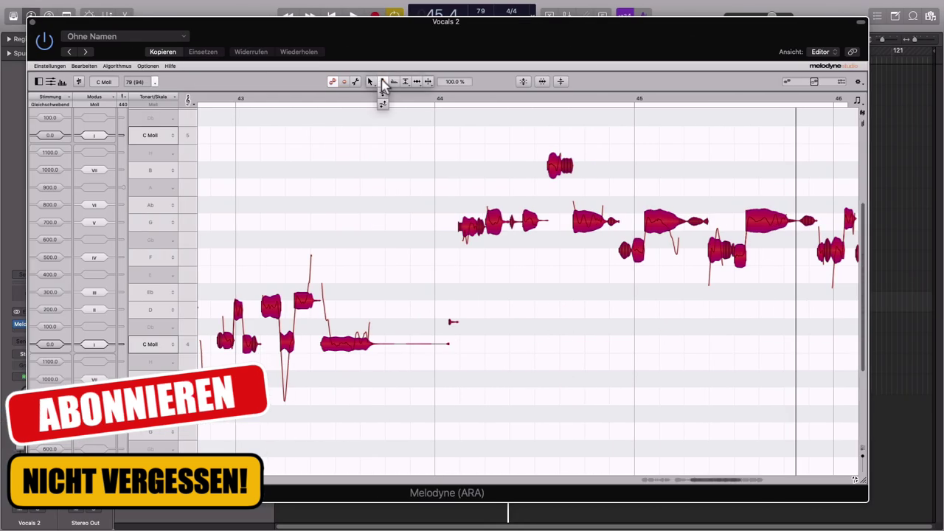
Activate the pitch drift tool and try changing the pitch drift of all Vocals 2 notes to about -359 %.
scroll(689, 329, "right", 5)
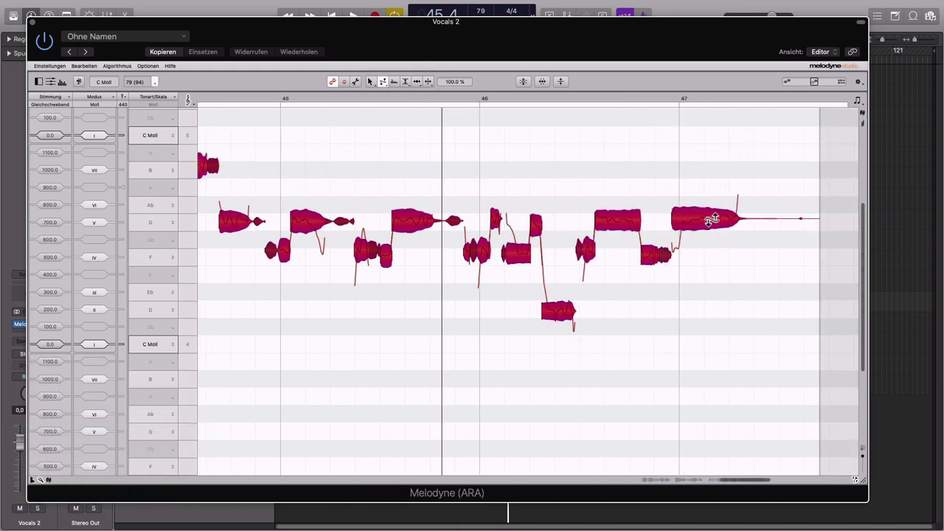
scroll(449, 258, "left", 10)
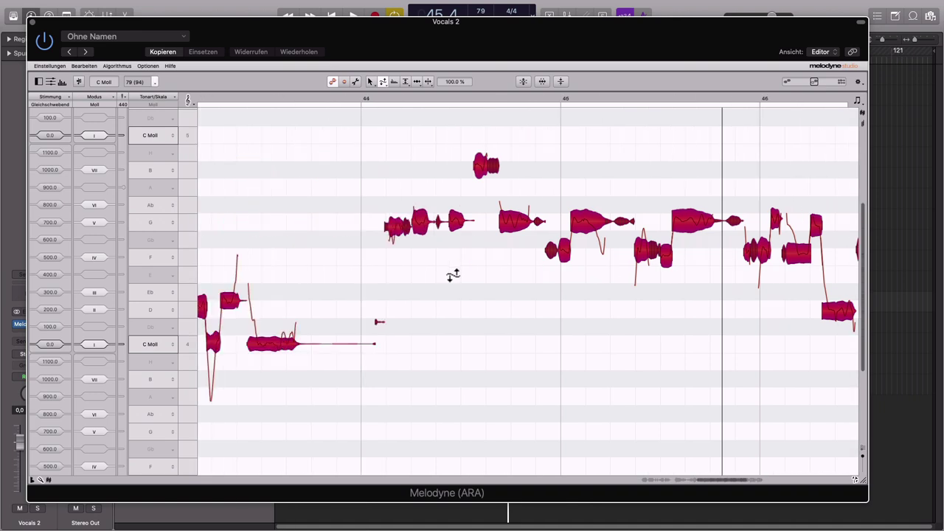
scroll(450, 280, "left", 5)
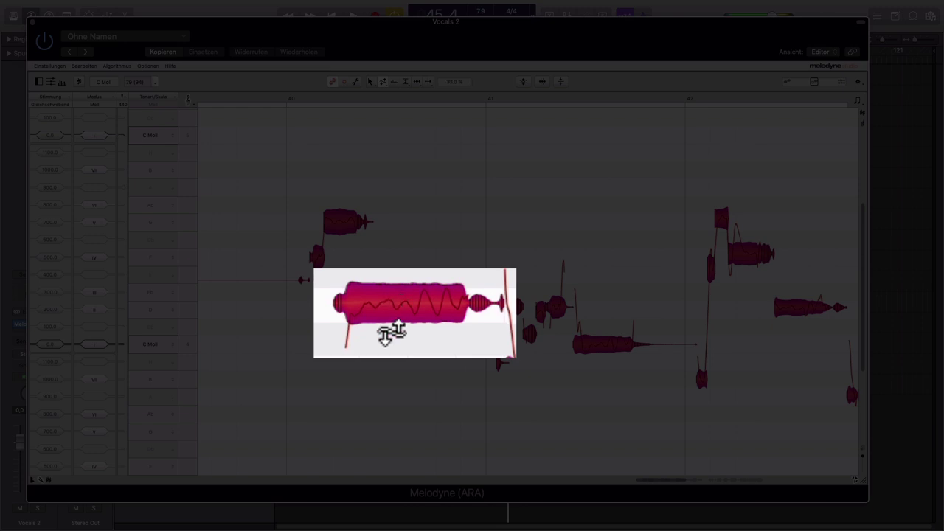
left_click_drag(396, 373, 390, 394)
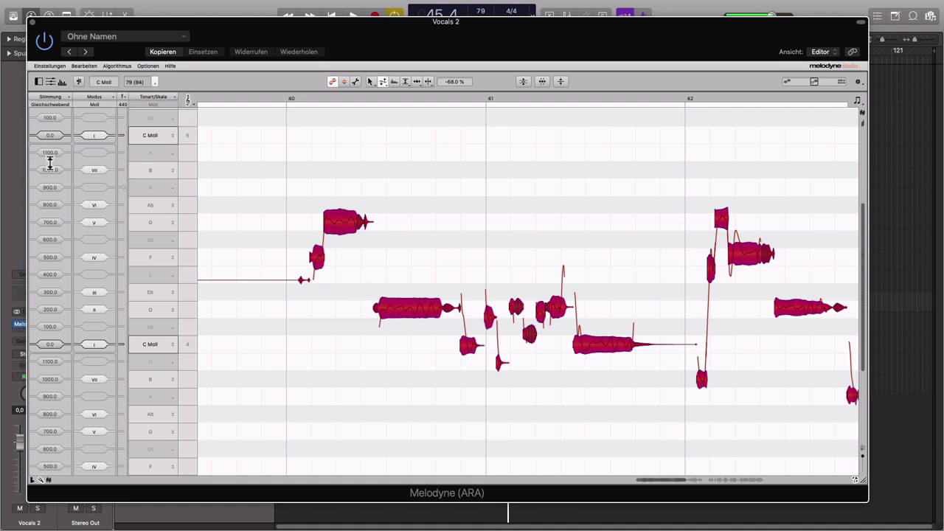
scroll(716, 263, "right", 10)
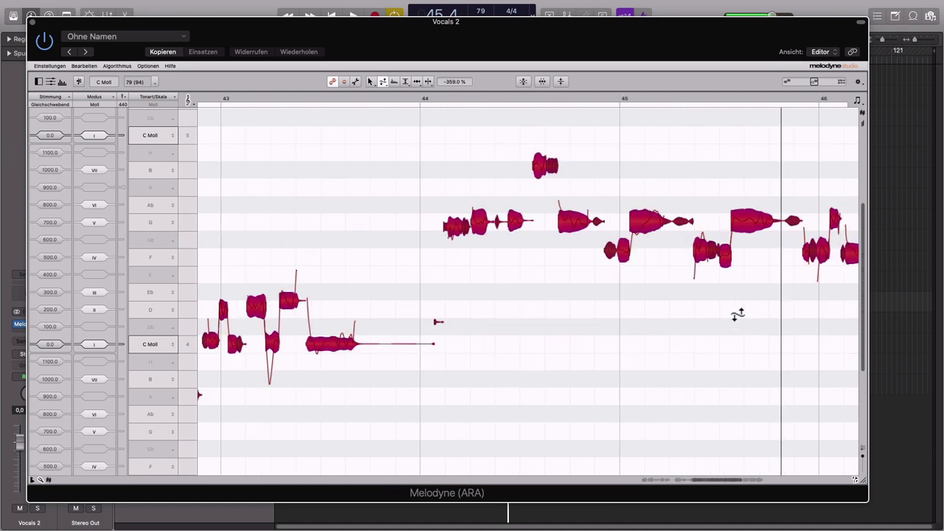
scroll(727, 236, "right", 7)
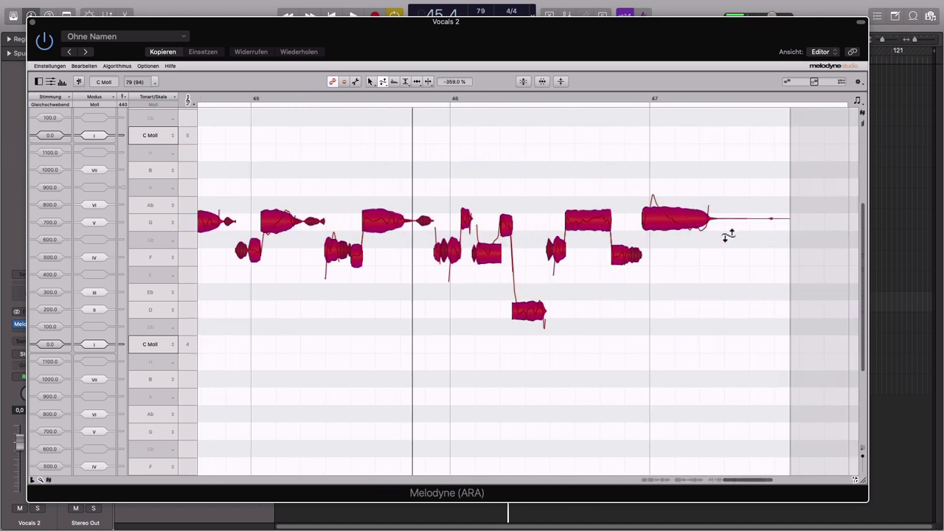
left_click_drag(574, 215, 568, 118)
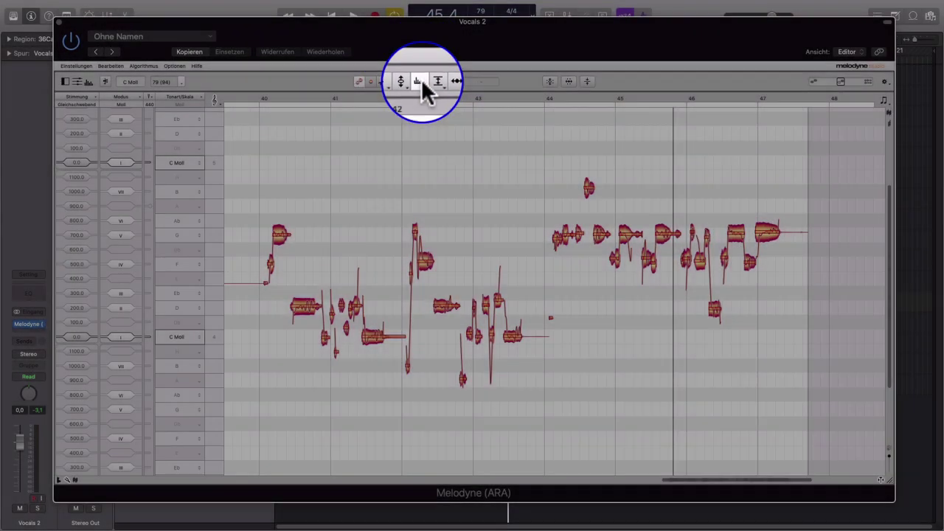
Activate the formant tool, lower the formants of all Vocals 2 notes to about -850 ct, and play from bar 39.
left_click(421, 81)
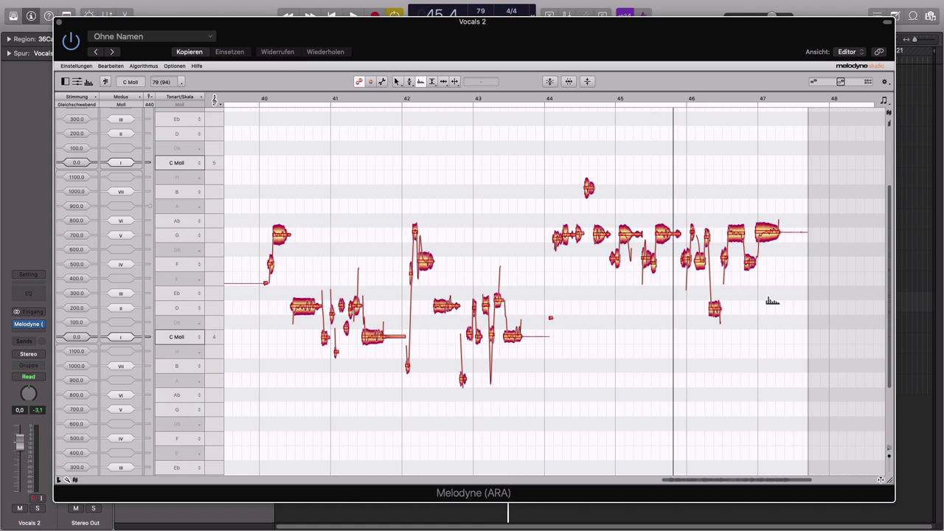
key("super+a")
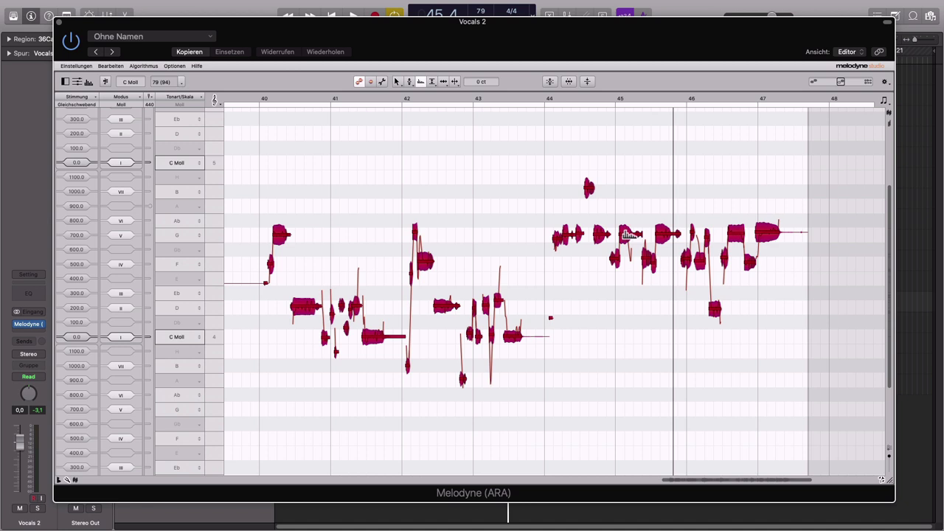
left_click(249, 102)
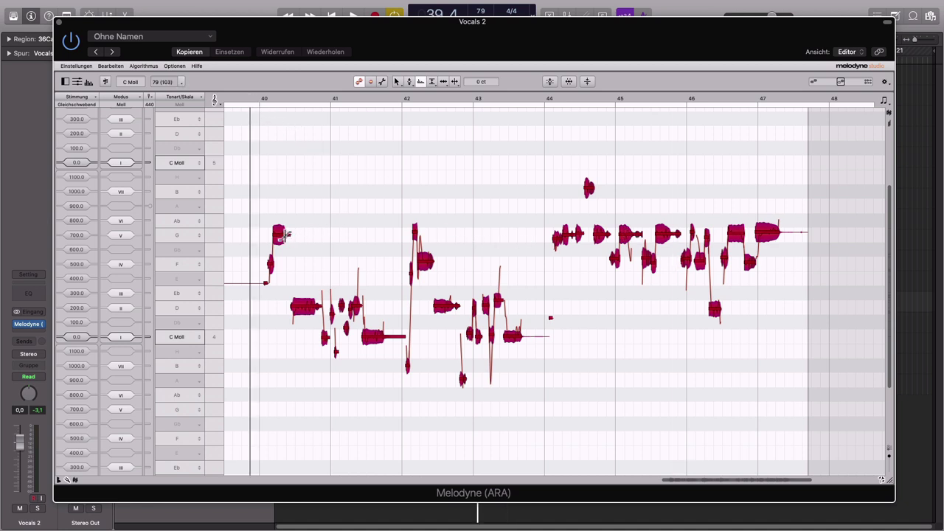
left_click_drag(281, 235, 305, 362)
key("space")
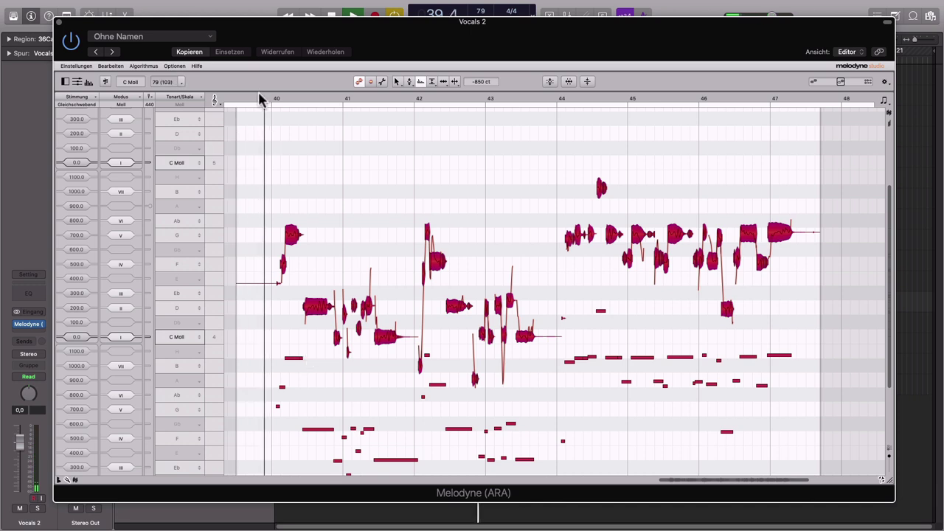
Try lowering the formants of all notes to about -1202 ct during playback, stop, and undo the formant shifts.
scroll(443, 279, "down", 3)
left_click_drag(398, 367, 395, 417)
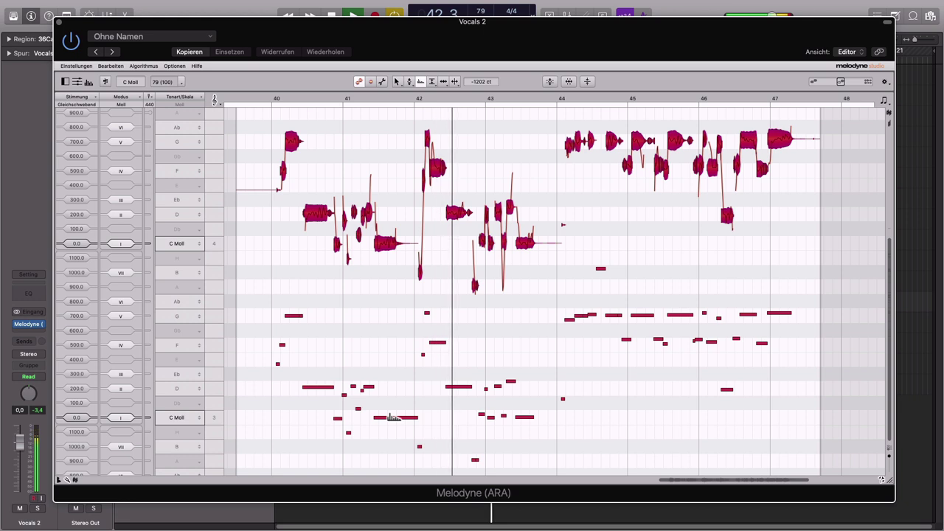
key("space")
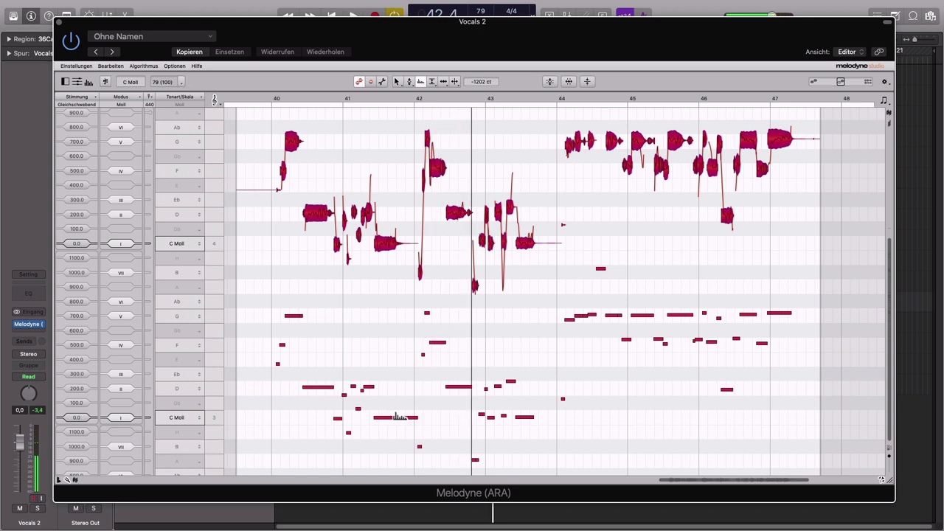
key("super+z")
key("super+z")
key("super+z")
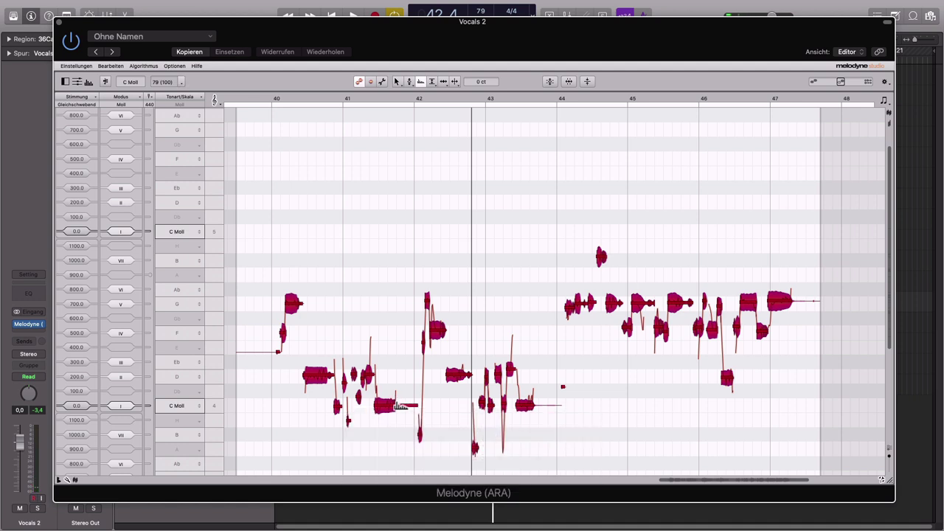
Try raising the formants of all notes to about +1361 ct and then +1050 ct while listening, and undo the shifts.
left_click_drag(398, 406, 406, 207)
key("space")
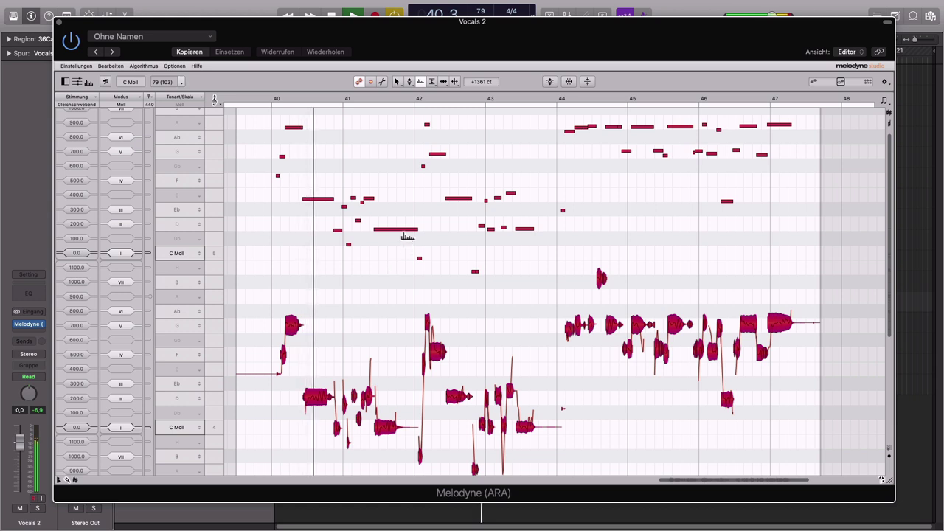
left_click_drag(399, 228, 396, 274)
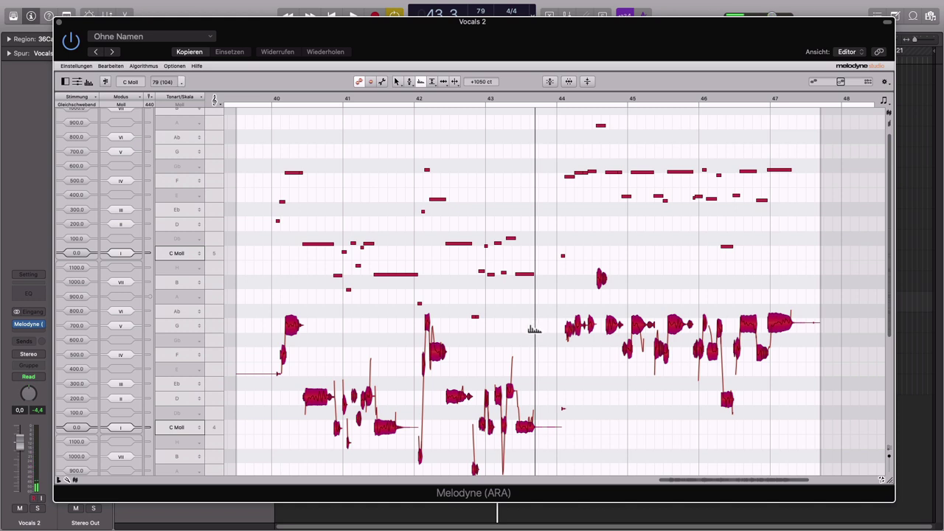
scroll(535, 335, "down", 2, "super")
scroll(534, 330, "down", 5, "super")
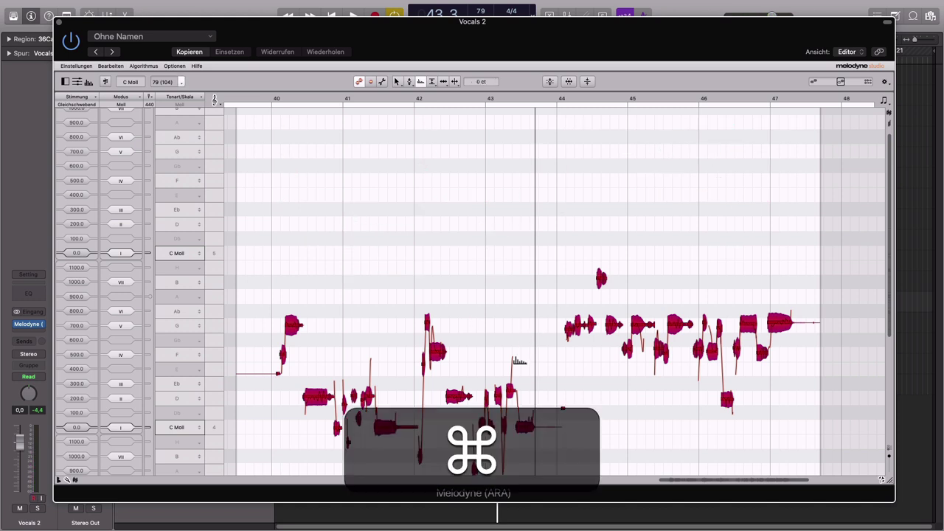
Play the vocals from just before bar 44 with their original formants, and stop in bar 45.
scroll(605, 383, "down", 5)
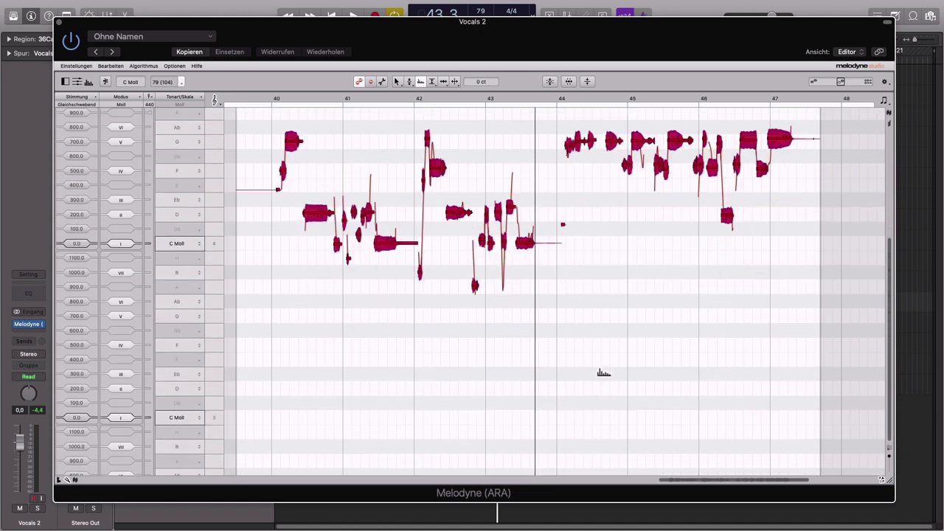
scroll(603, 373, "up", 3)
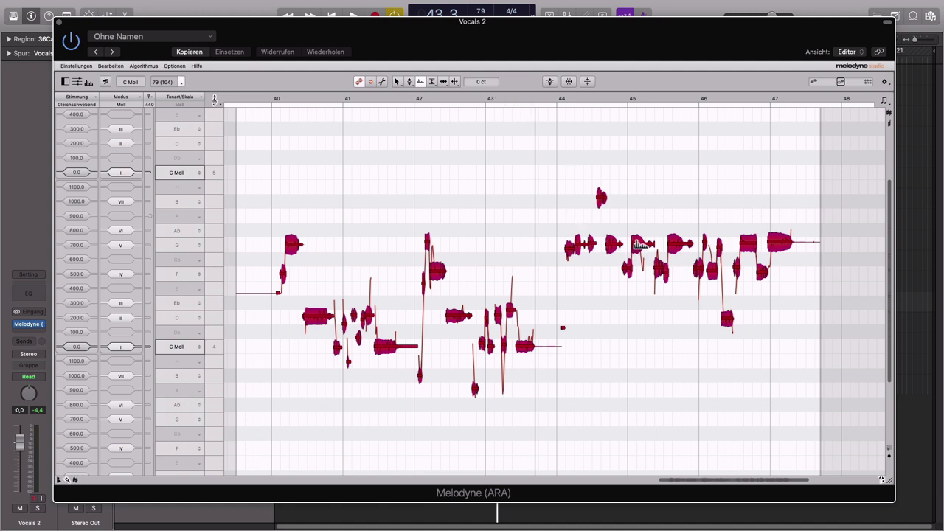
left_click(544, 98)
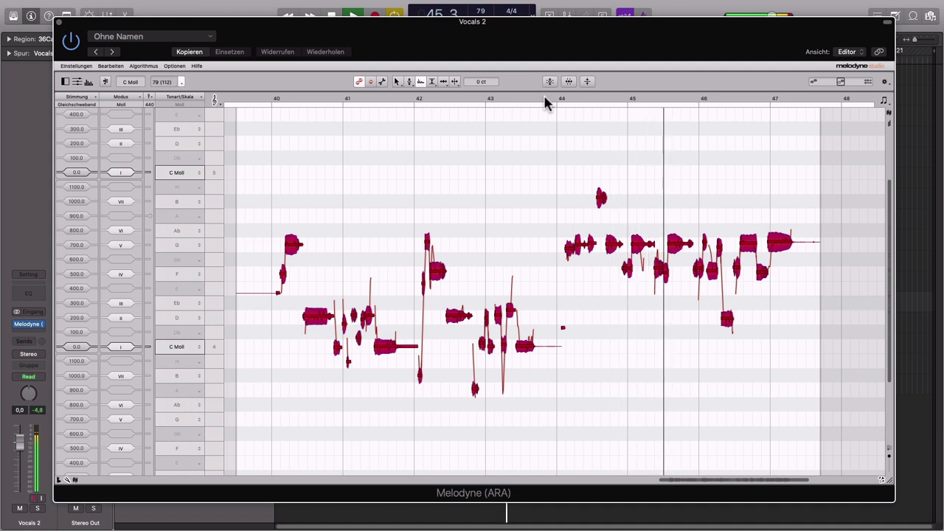
key("space")
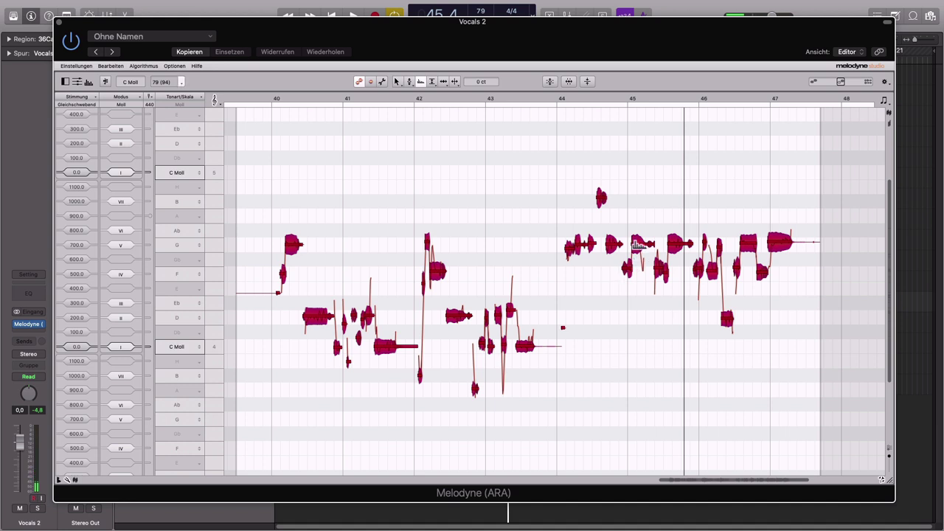
Lower the formants of all notes to about -220 ct, play from just before bar 44, and raise them slightly while listening.
left_click_drag(639, 243, 633, 275)
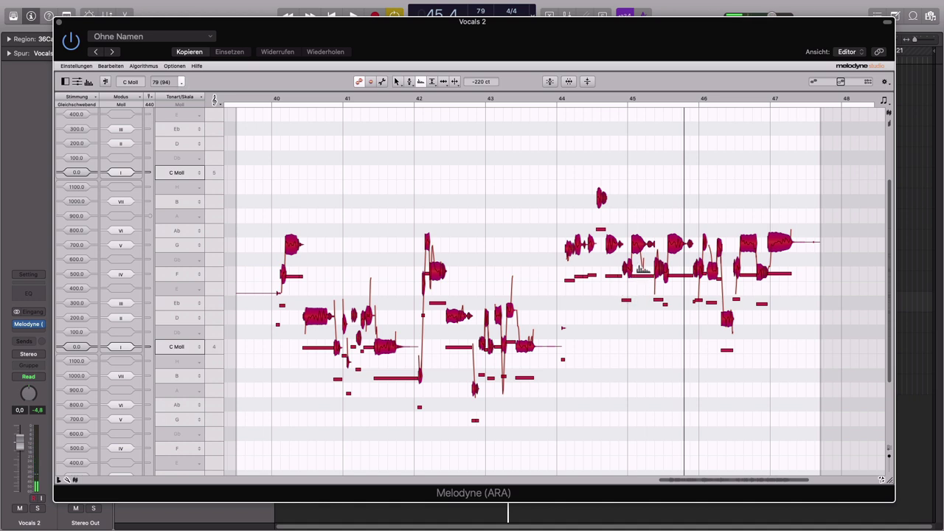
left_click(545, 95)
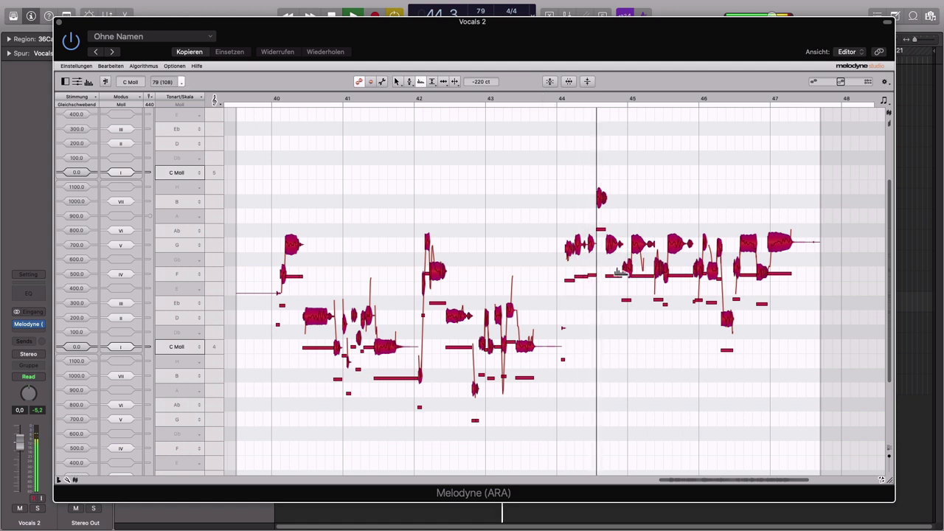
left_click_drag(610, 275, 611, 267)
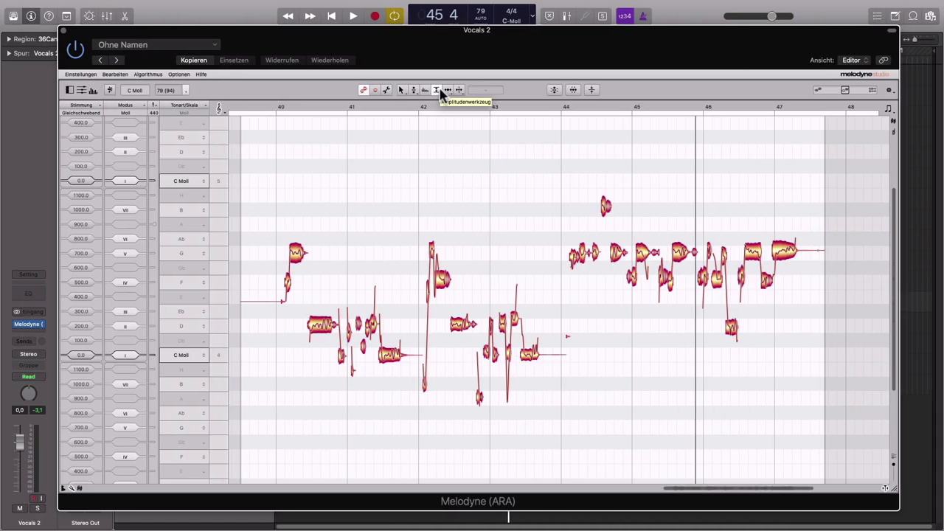
Activate the amplitude tool and examine the volume differences between the Vocals 2 notes through bar 47.
left_click(438, 91)
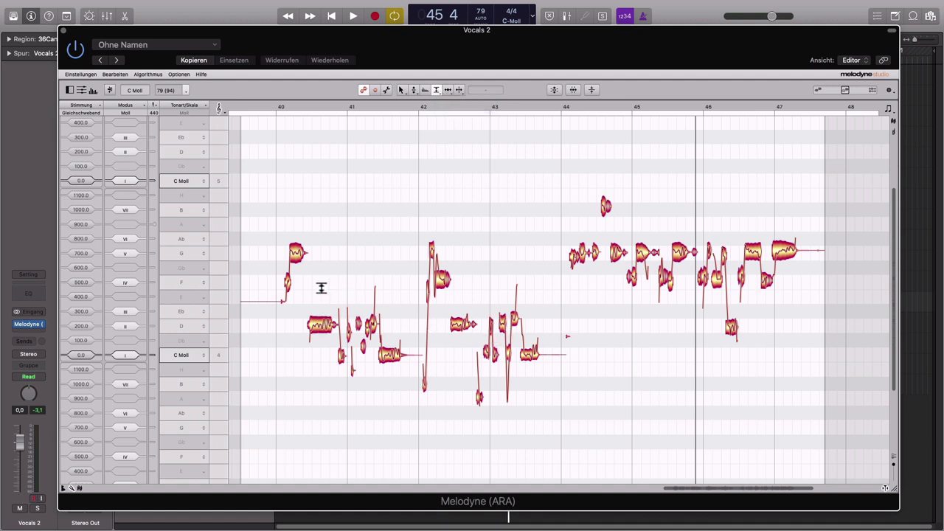
scroll(397, 304, "left", 5)
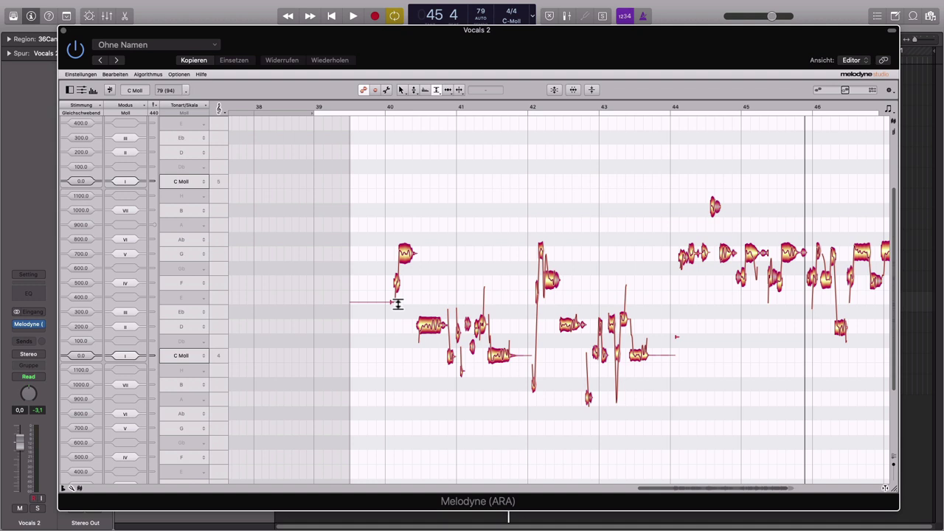
scroll(460, 304, "up", 2)
scroll(459, 304, "down", 2)
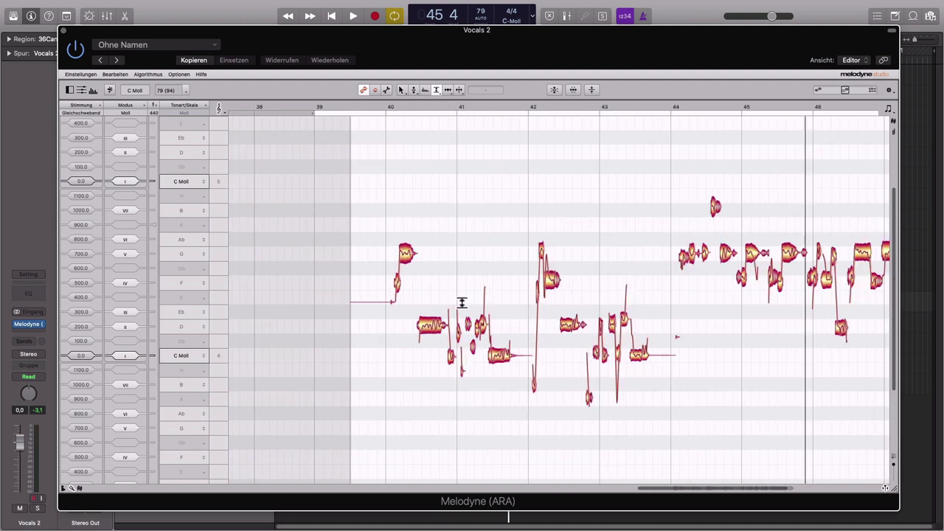
scroll(459, 310, "up", 2)
scroll(599, 350, "up", 2)
scroll(628, 355, "right", 10)
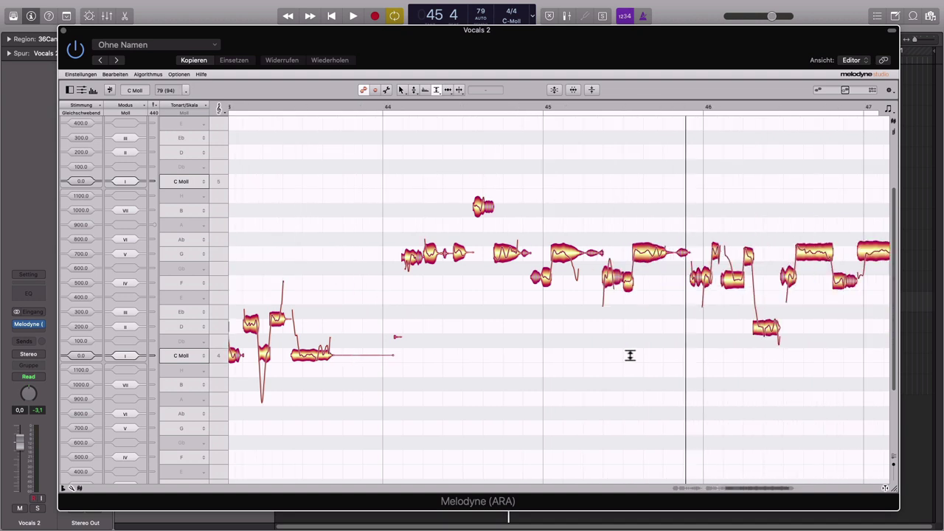
scroll(625, 353, "right", 2)
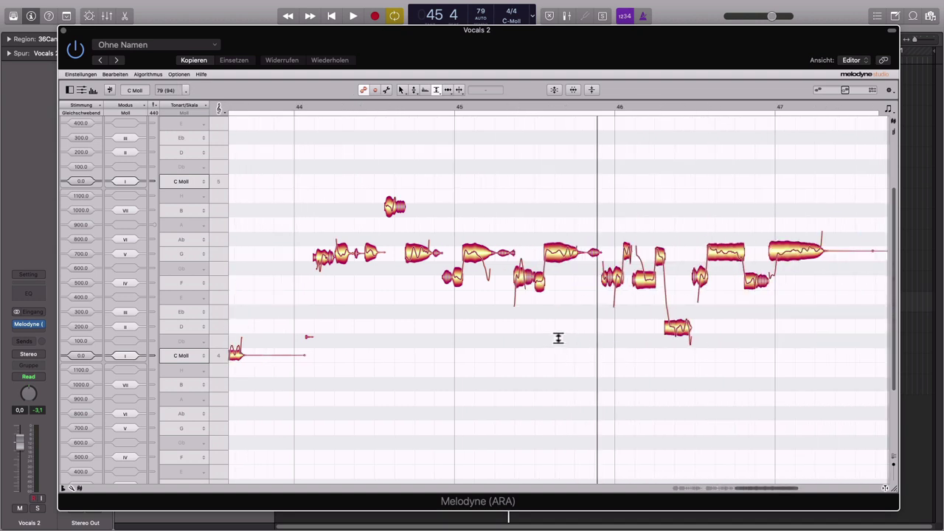
scroll(558, 337, "right", 2)
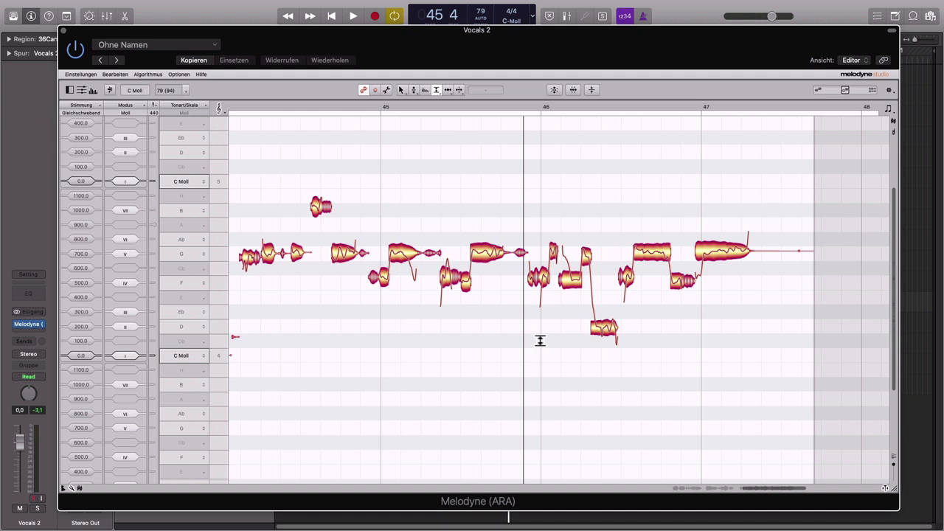
Try lowering the low D note before bar 47 by about 4.20 dB, and undo the change.
left_click_drag(601, 258, 610, 341)
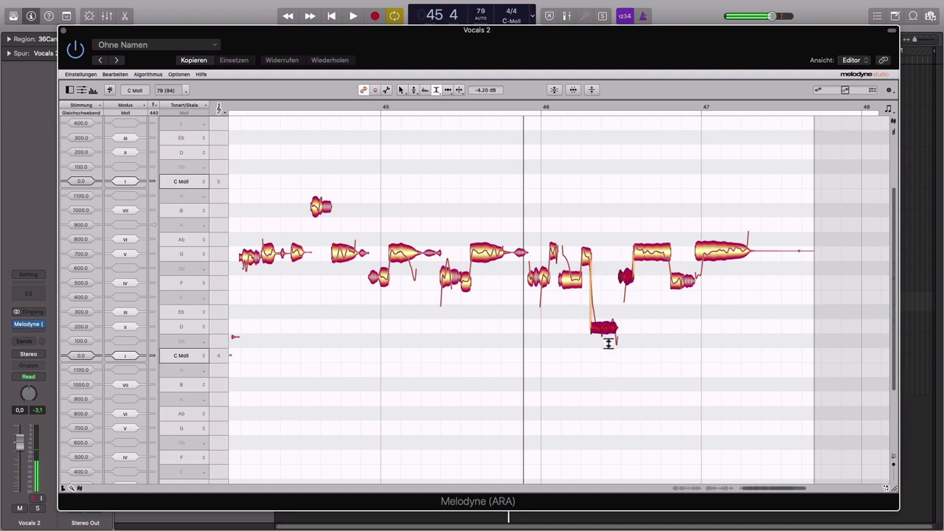
key("cmd+z")
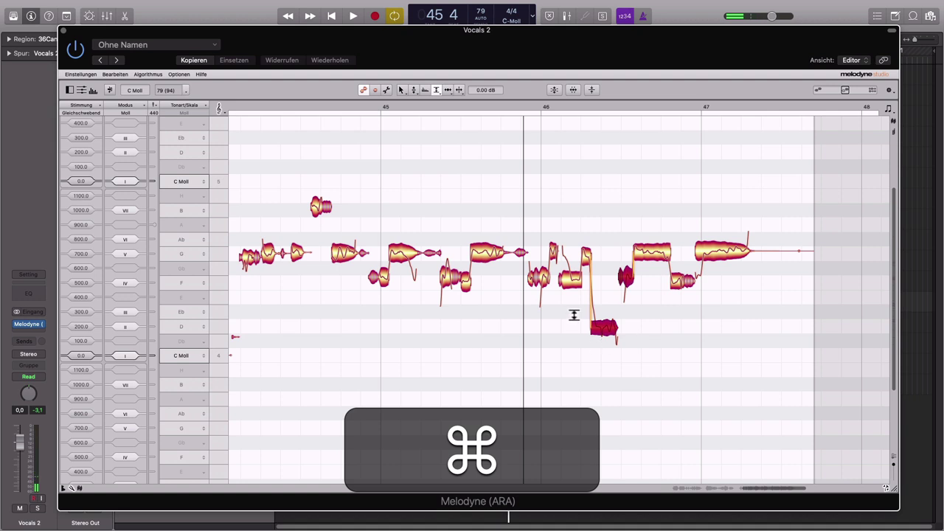
Activate the fade tool for the vocal notes around bars 40 and 41.
scroll(565, 318, "left", 5)
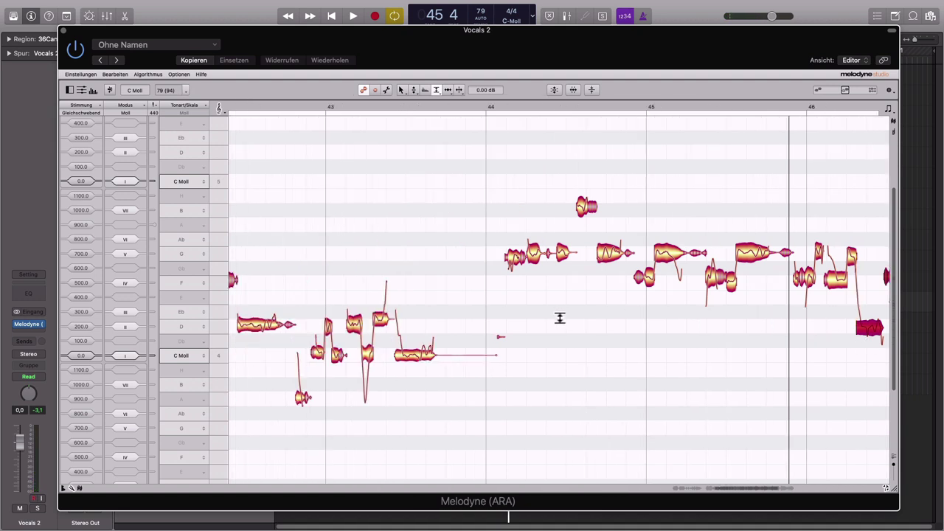
scroll(559, 320, "left", 1)
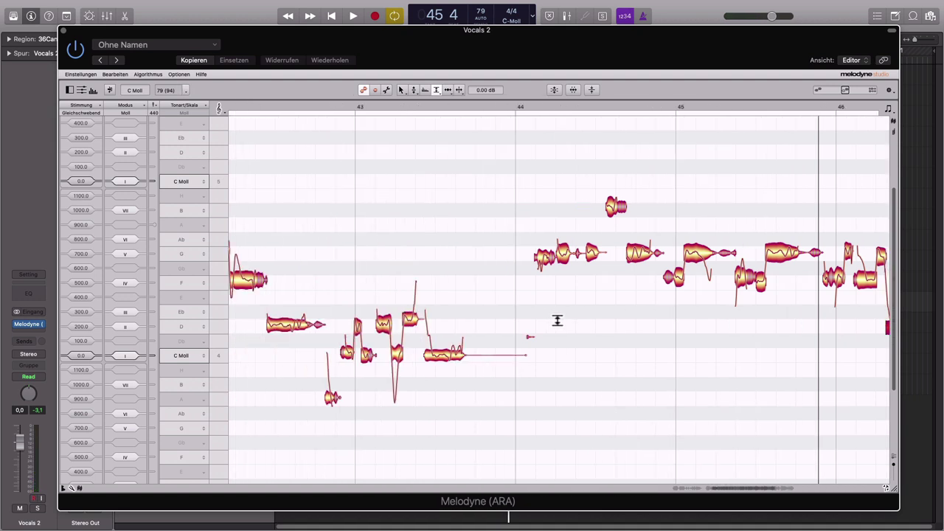
left_click(435, 91)
scroll(358, 349, "left", 2)
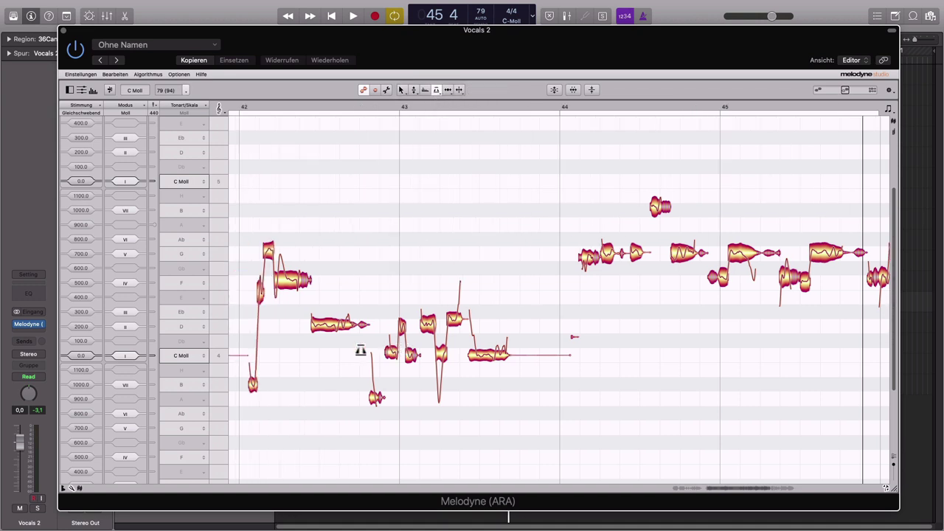
scroll(363, 352, "left", 8)
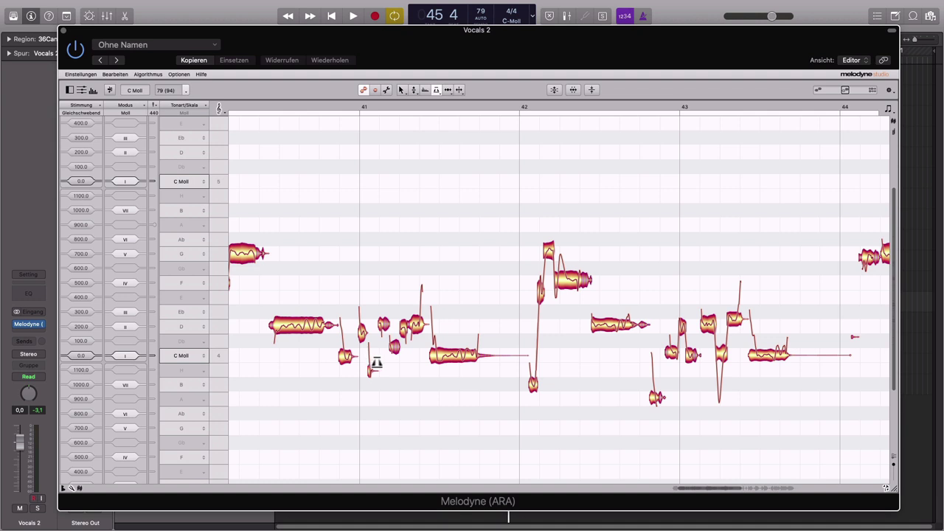
scroll(375, 363, "left", 4)
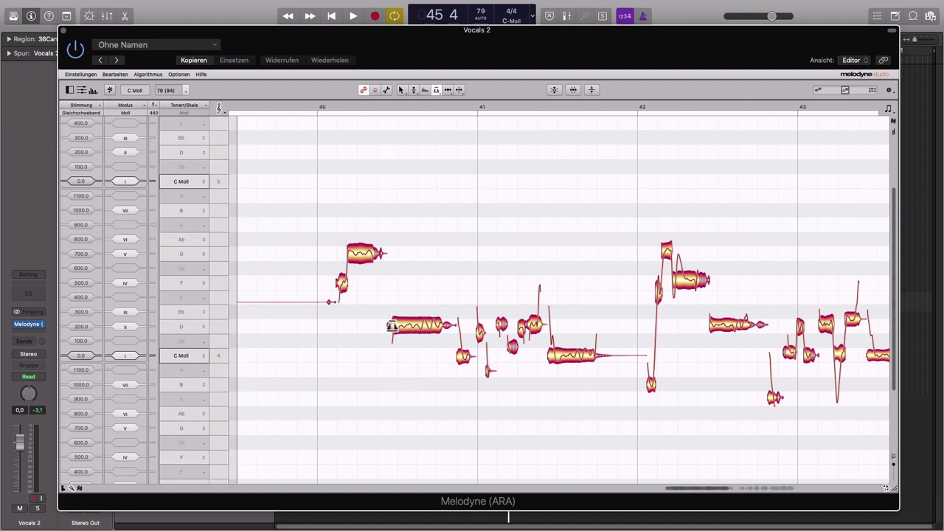
Try a fade-in on the long D note in bar 40, play it back, and undo it.
left_click_drag(391, 324, 442, 334)
left_click(293, 107)
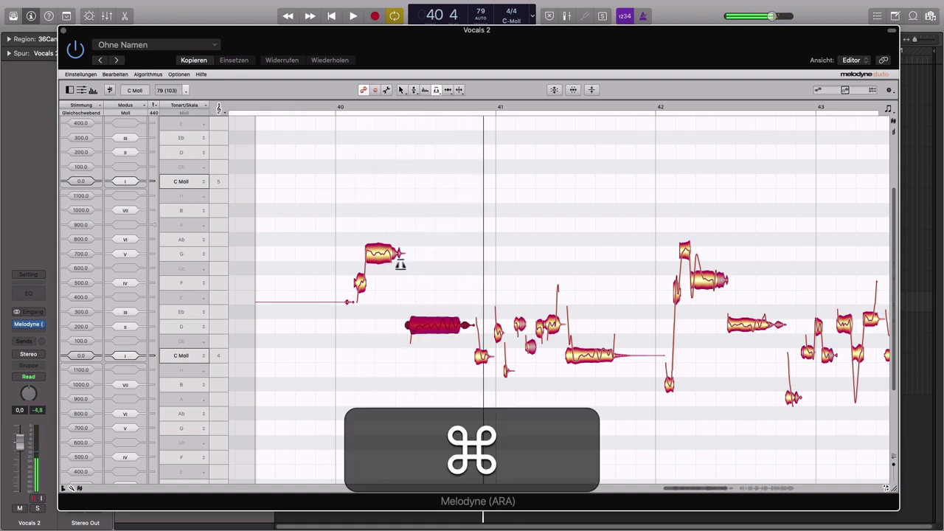
left_click(446, 352)
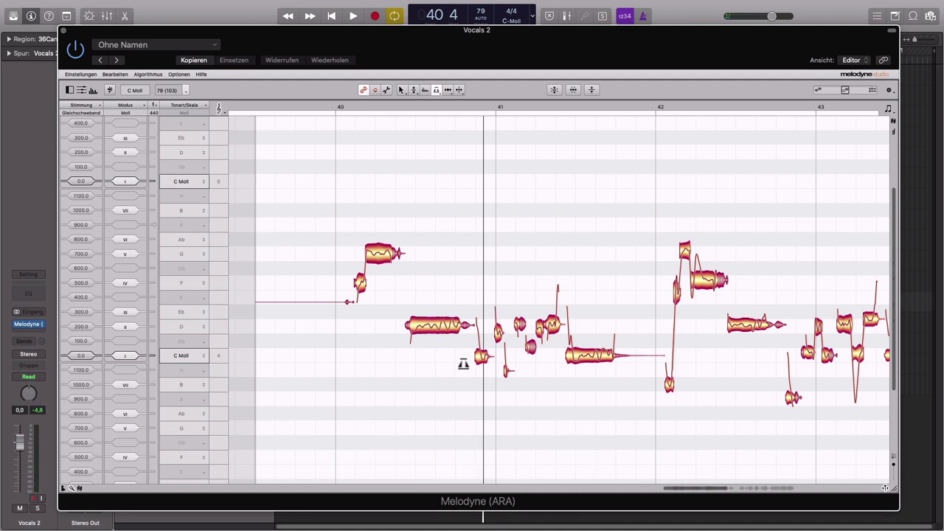
Play the vocals twice without fades from just before bar 40, stopping in bar 41.
left_click(320, 103)
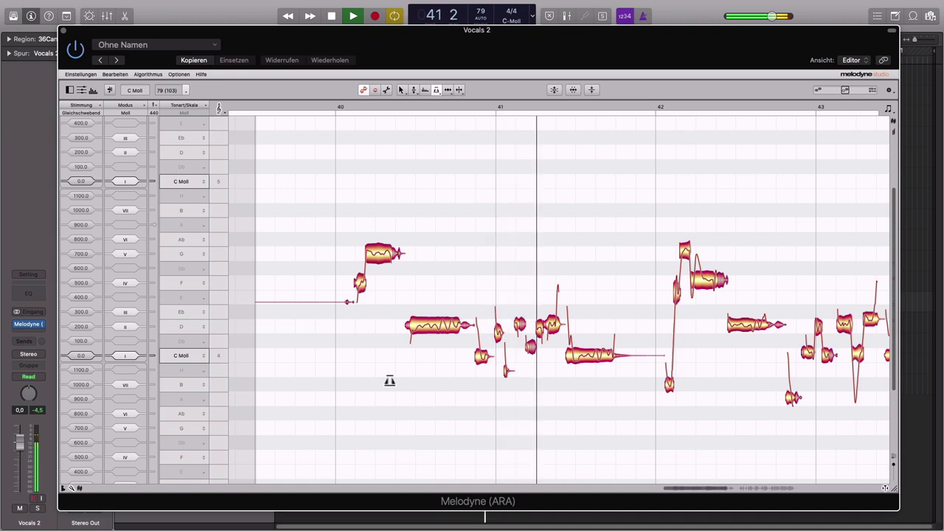
key("space")
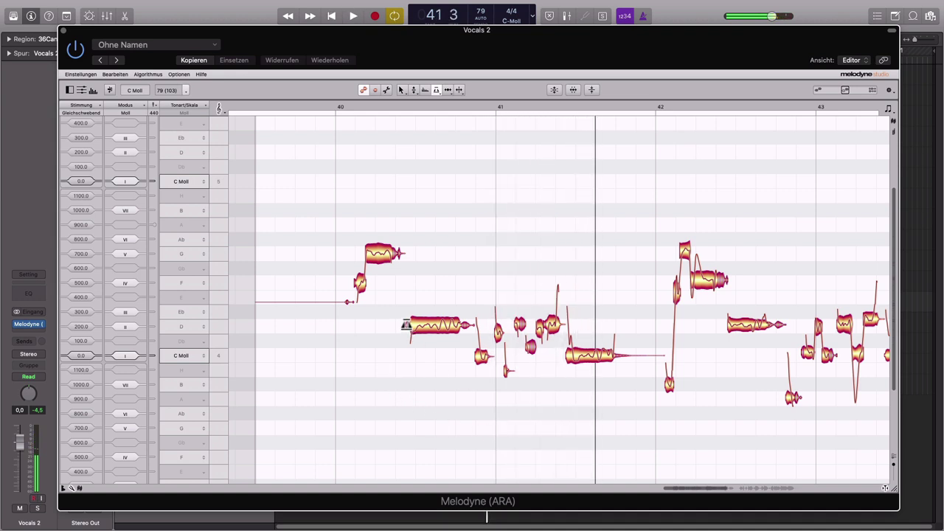
left_click(473, 109)
left_click(321, 111)
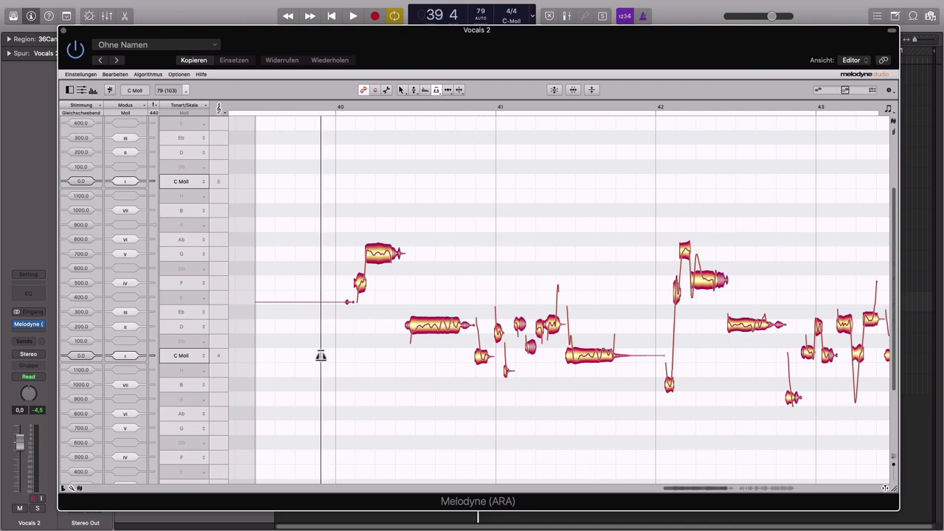
key("space")
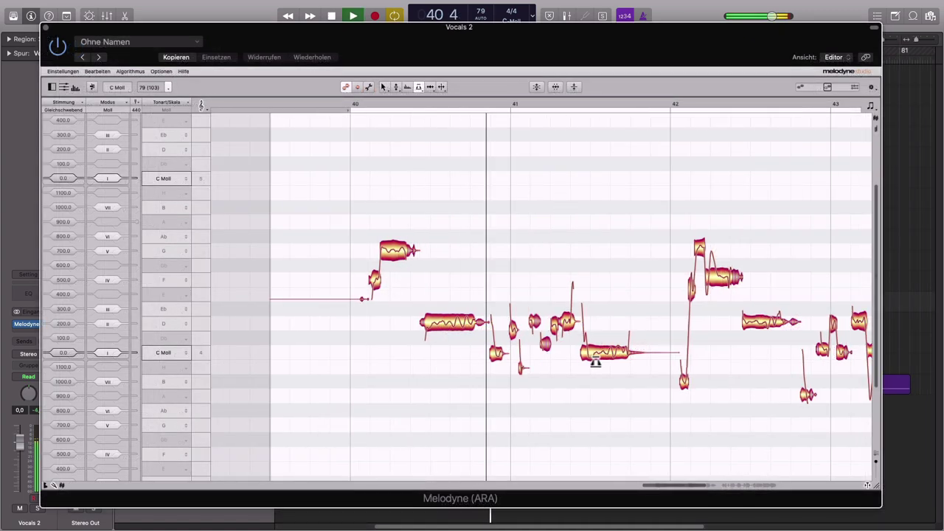
key("space")
Add fade-ins to the C, F and long D notes in bar 40, and play them from just before the bar.
left_click(492, 354)
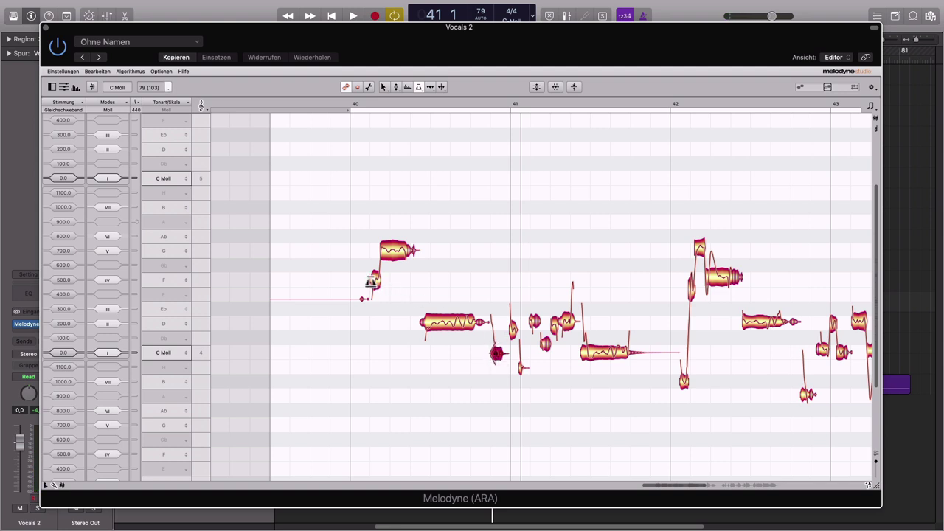
left_click(374, 281)
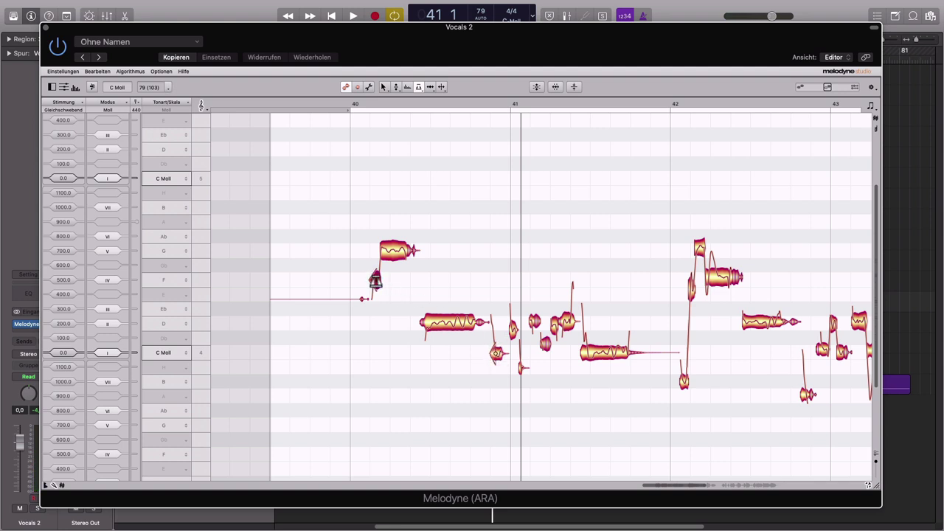
left_click(420, 322)
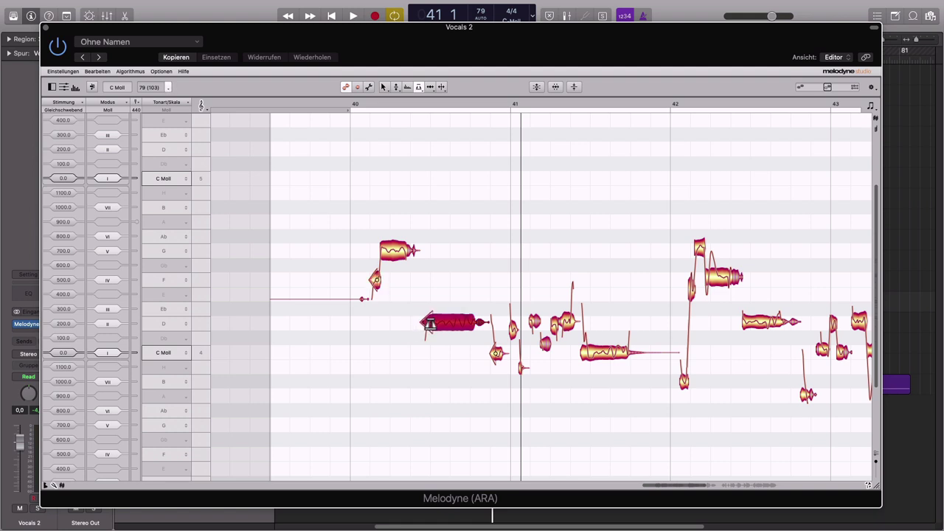
left_click(293, 106)
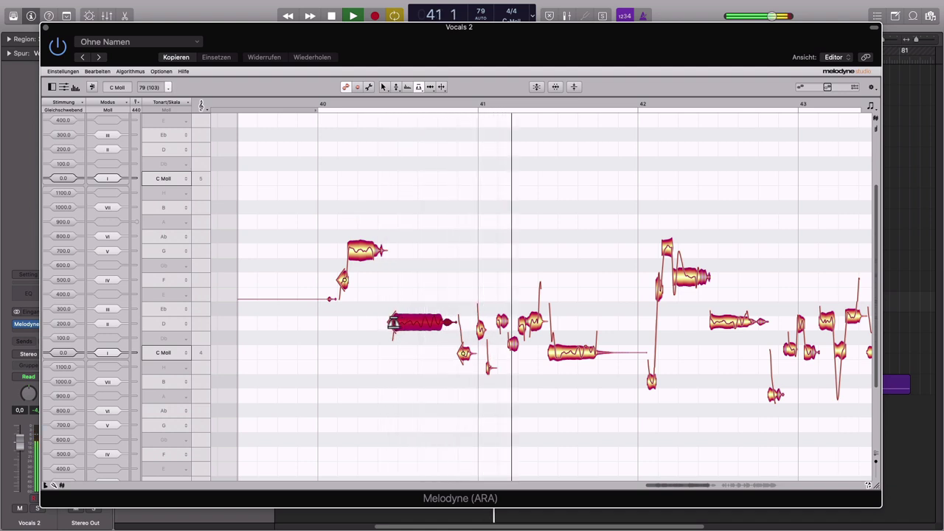
key("space")
Reshape the fade-in curves of the F, C and long D notes in bar 40, and play back into bar 41.
left_click(343, 280)
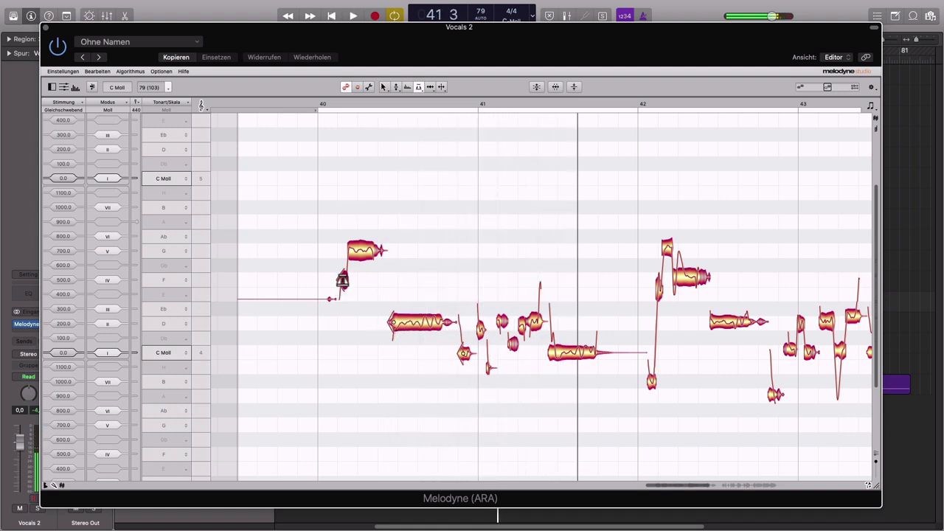
left_click(459, 353)
left_click(392, 322)
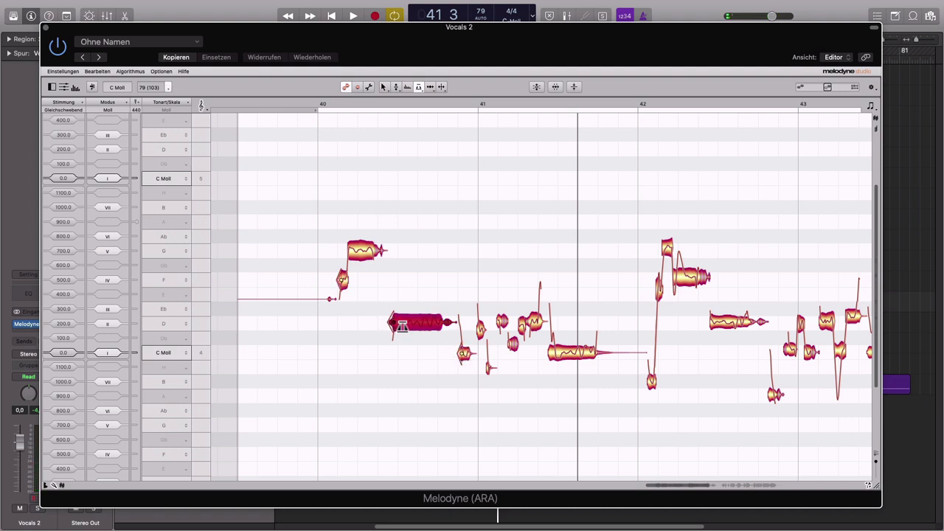
left_click(286, 103)
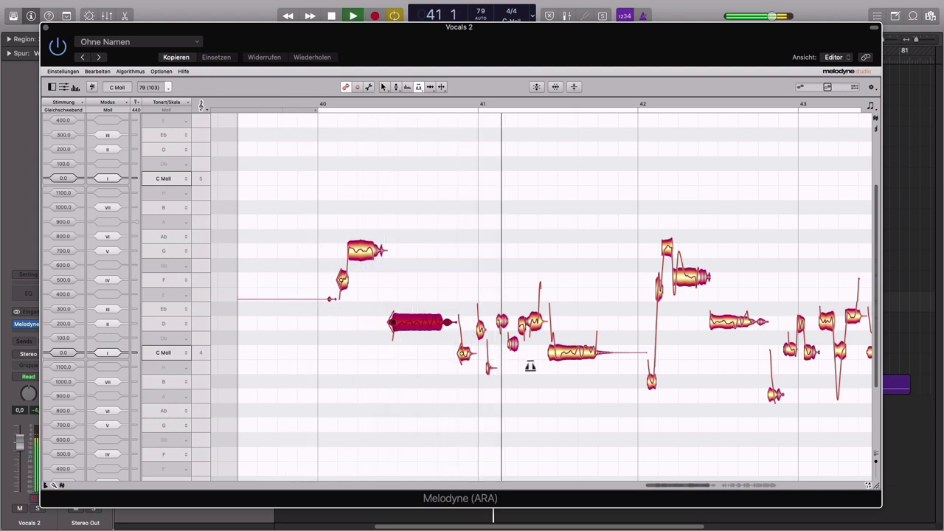
key("space")
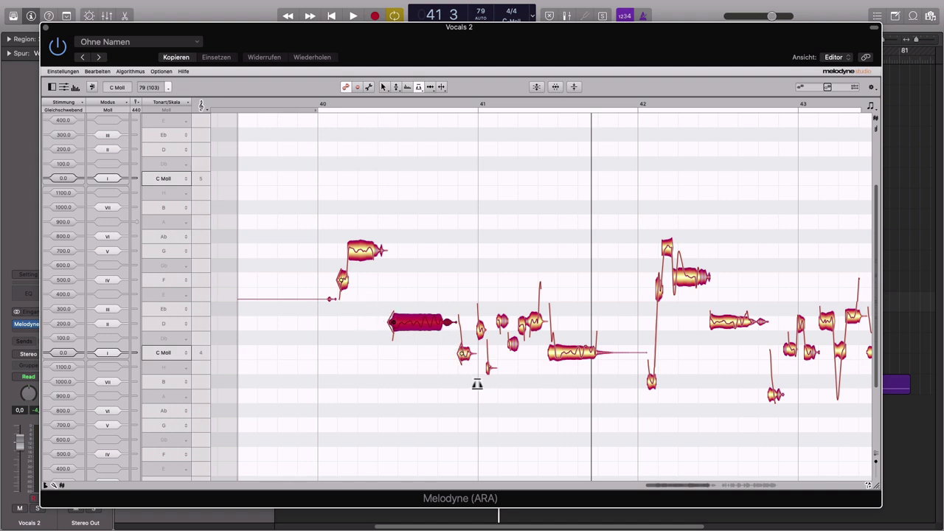
Activate the sibilant balance tool and deselect the long D note in bar 40.
left_click(418, 87)
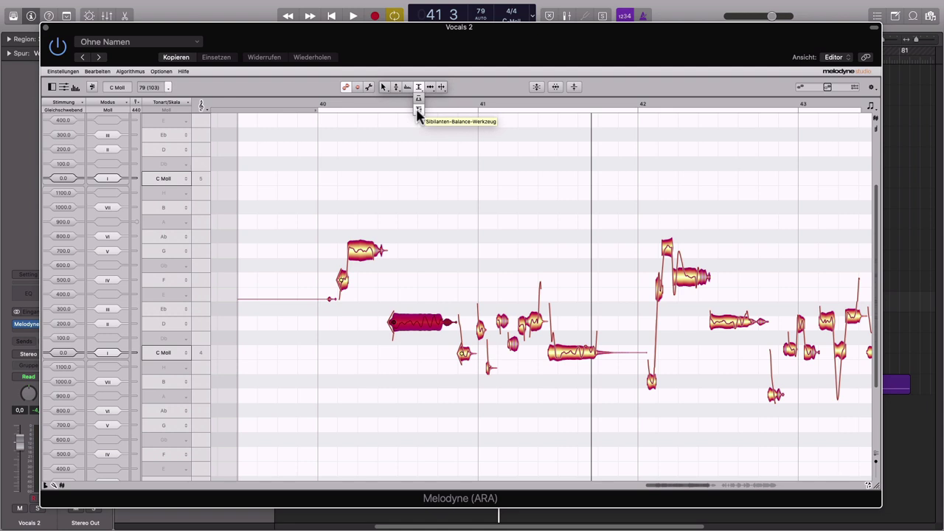
left_click(418, 109)
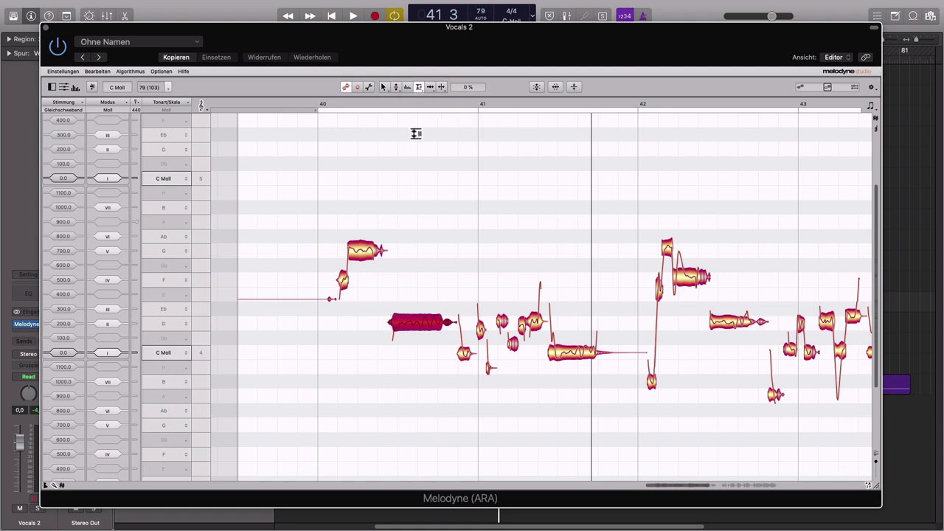
left_click(442, 187)
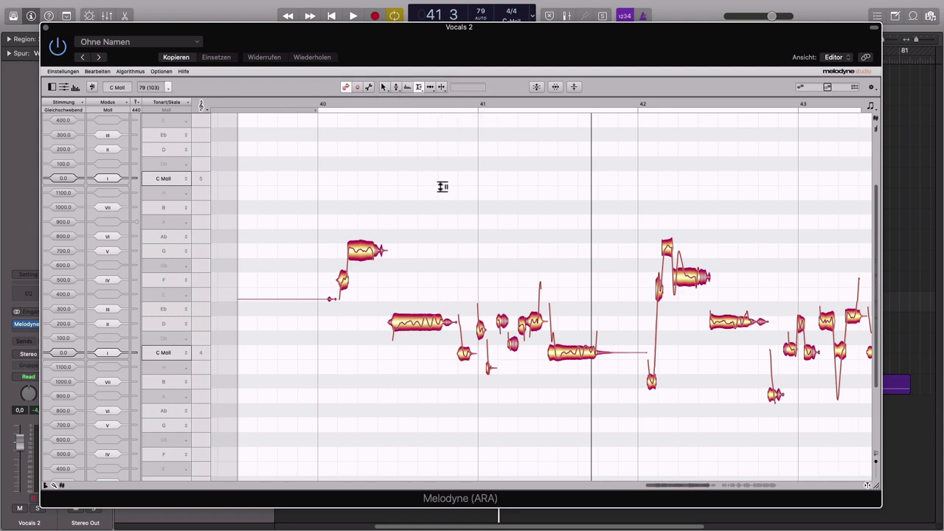
Play the vocals from before bar 40 and examine the hatched sibilant sections in the notes up to bar 45.
left_click(287, 104)
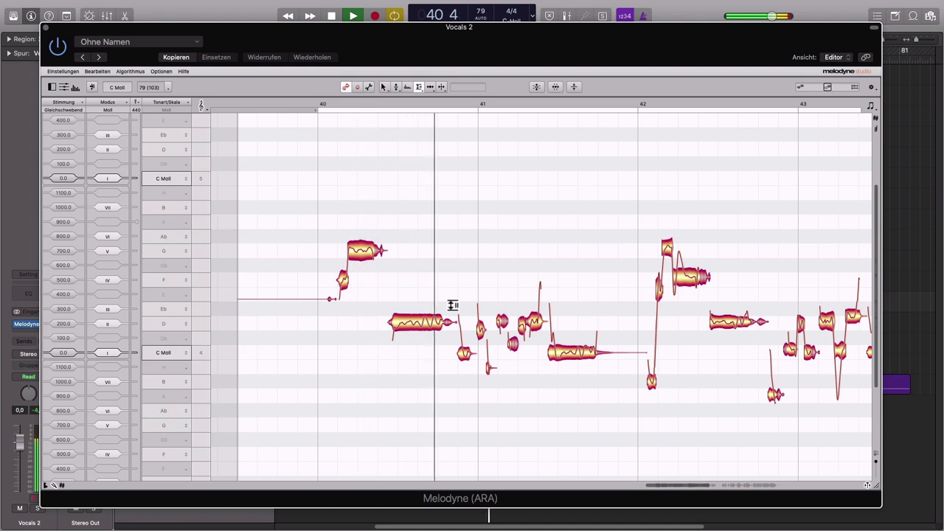
scroll(453, 305, "up", 3)
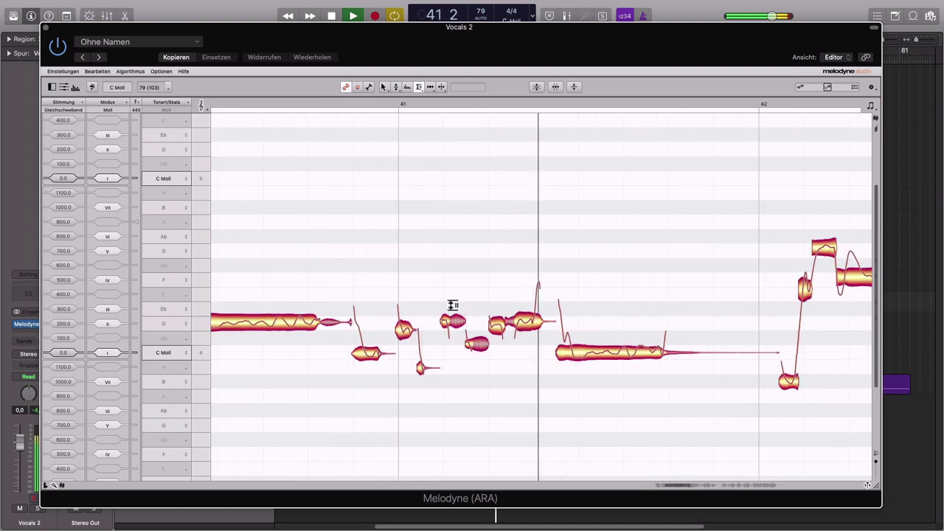
scroll(453, 306, "right", 5)
left_click(527, 103)
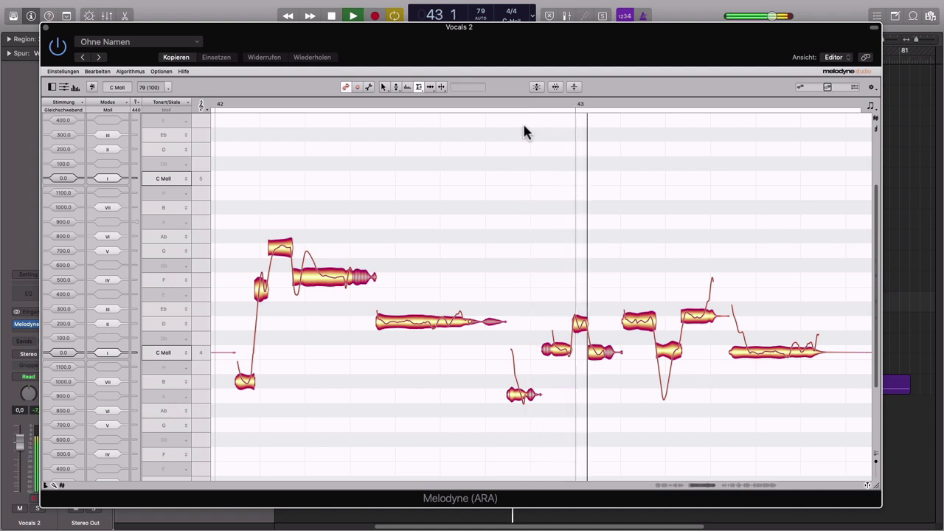
scroll(624, 320, "right", 8)
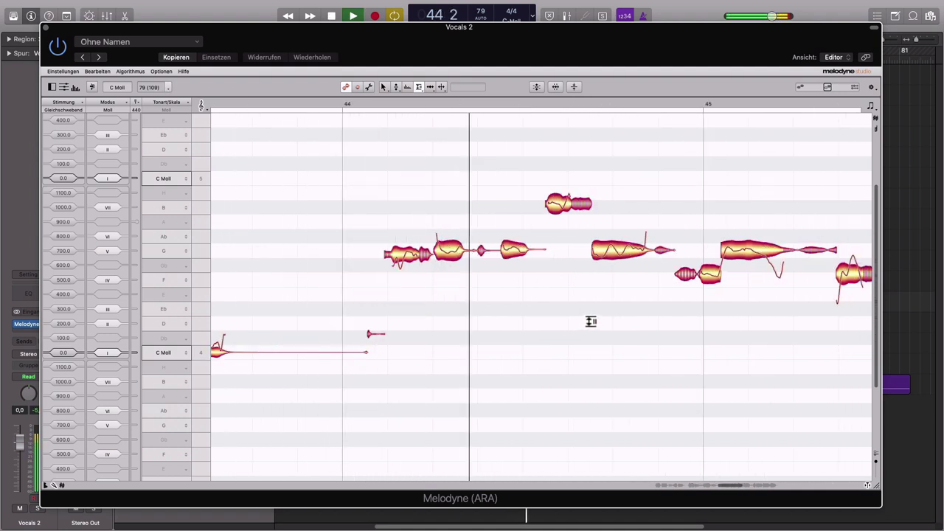
key("space")
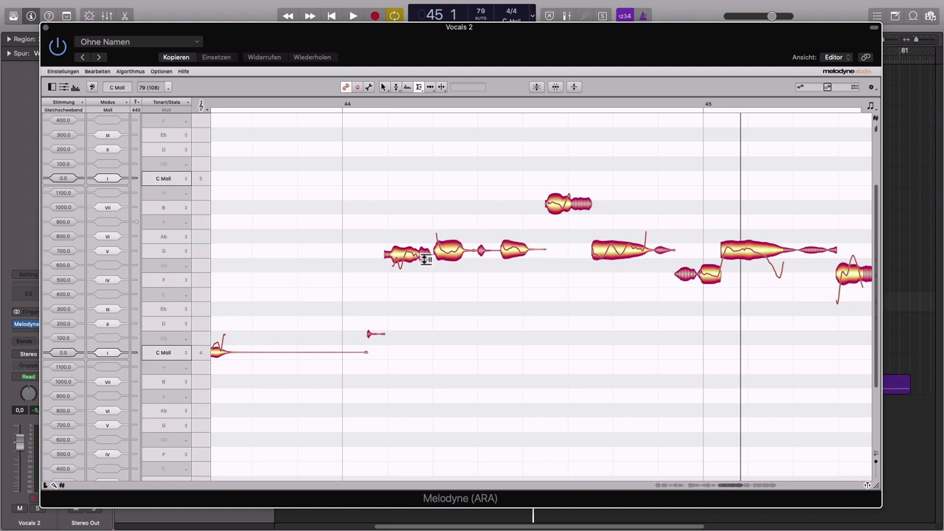
Select all notes, lower their sibilant balance to -69 %, and play from just before bar 44.
left_click_drag(420, 93, 419, 112)
key("super+a")
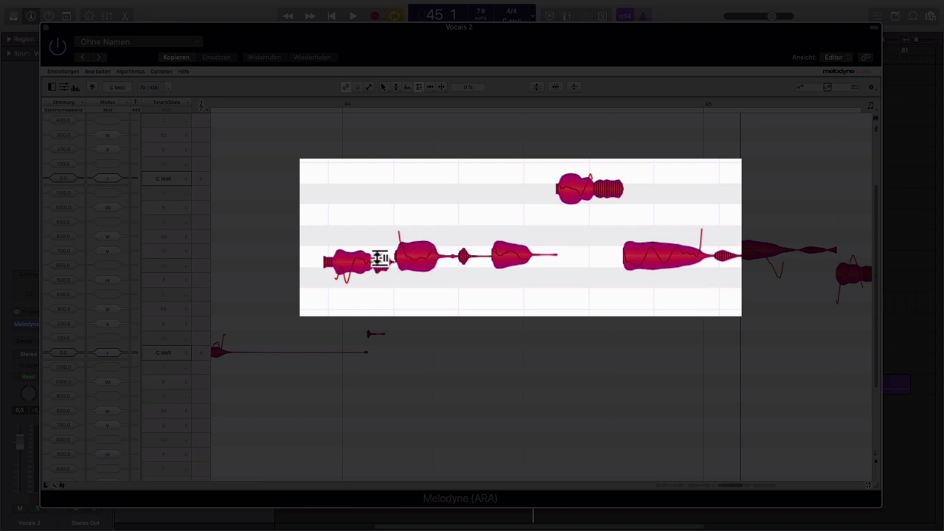
left_click_drag(381, 260, 382, 320)
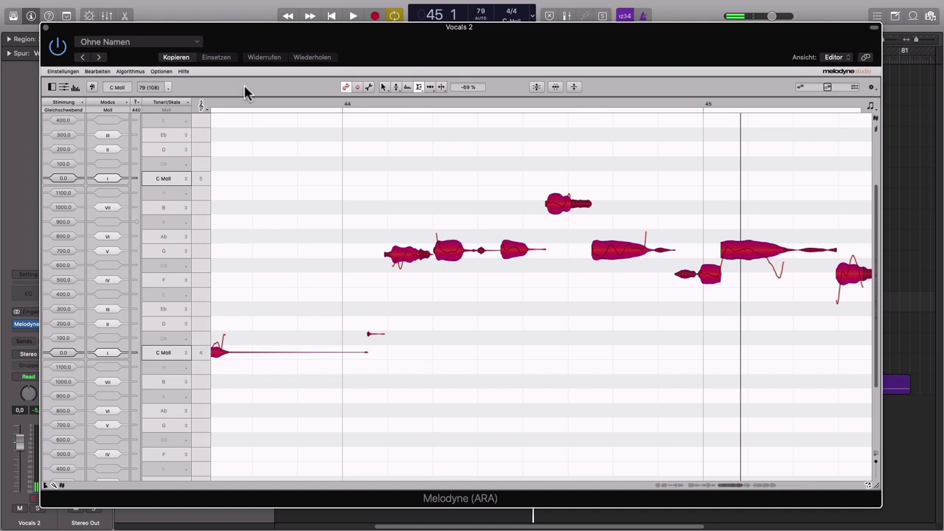
key("space")
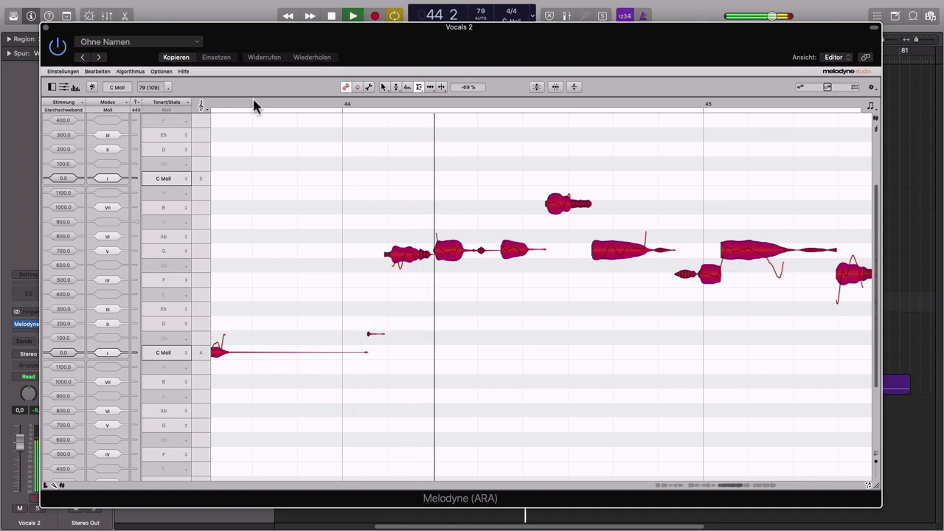
key("space")
Raise the sibilant balance of all notes to -47 %, and play from just before bar 44 into bar 45.
left_click_drag(427, 250, 423, 240)
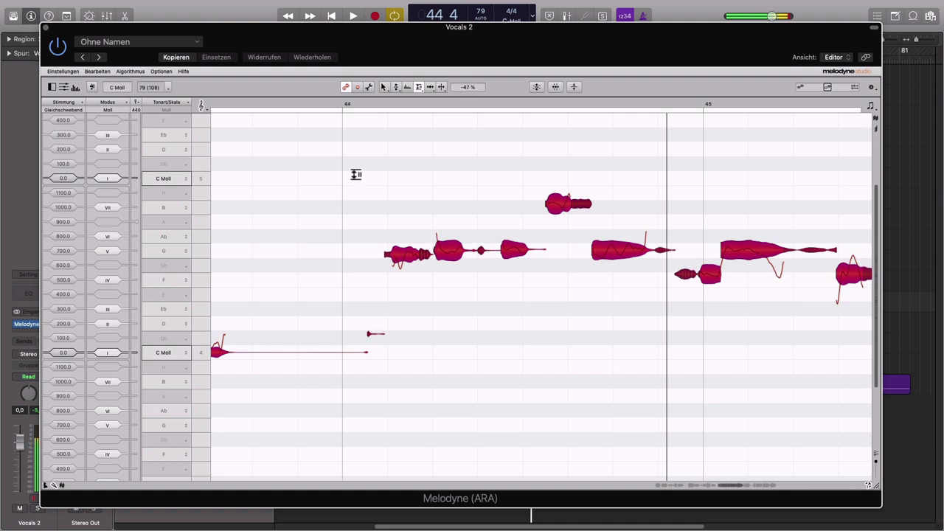
left_click(256, 104)
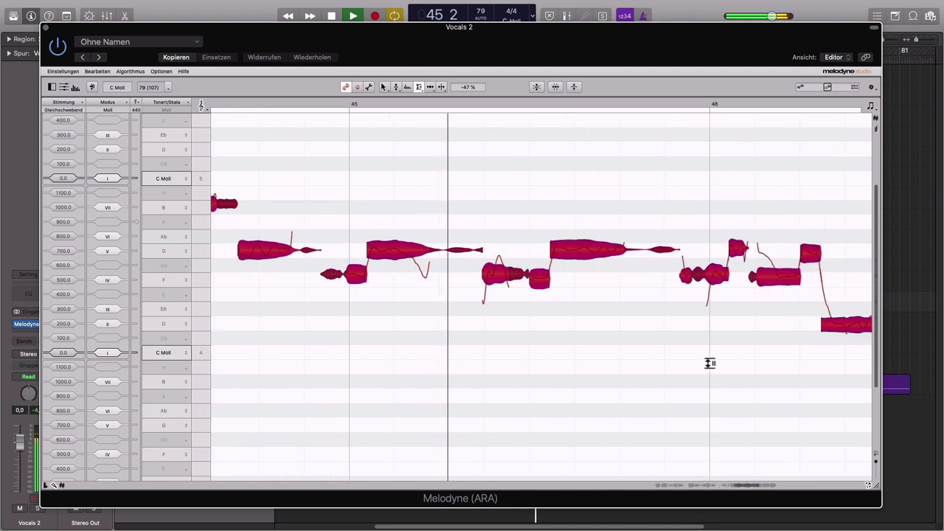
key("space")
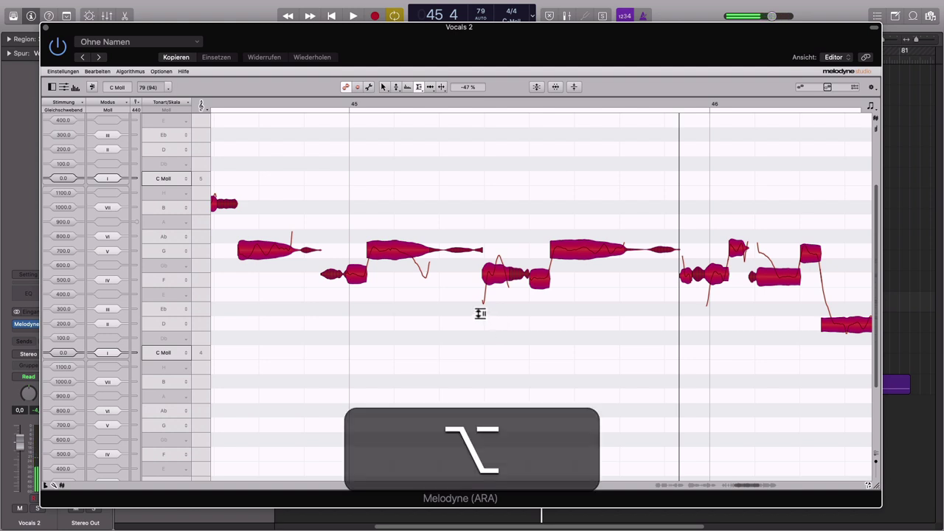
scroll(480, 313, "left", 3)
scroll(480, 313, "left", 2)
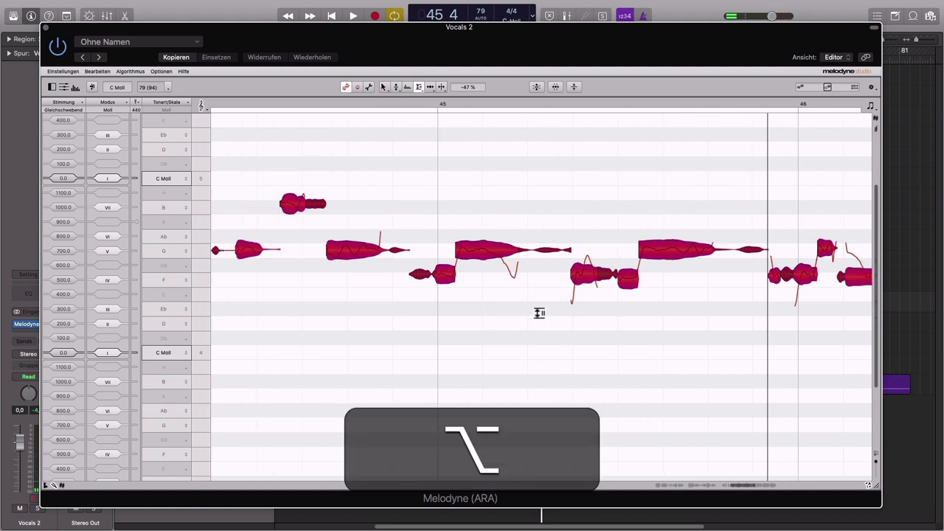
scroll(538, 314, "right", 5)
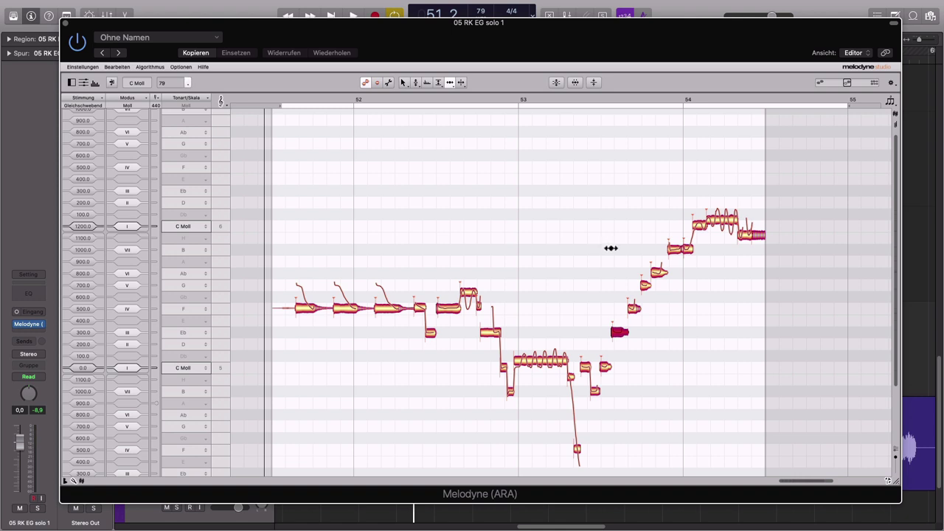
Play the first guitar solo from bar 51 to bar 54 and zoom in on the rising notes just before bar 54.
left_click(451, 83)
left_click(404, 85)
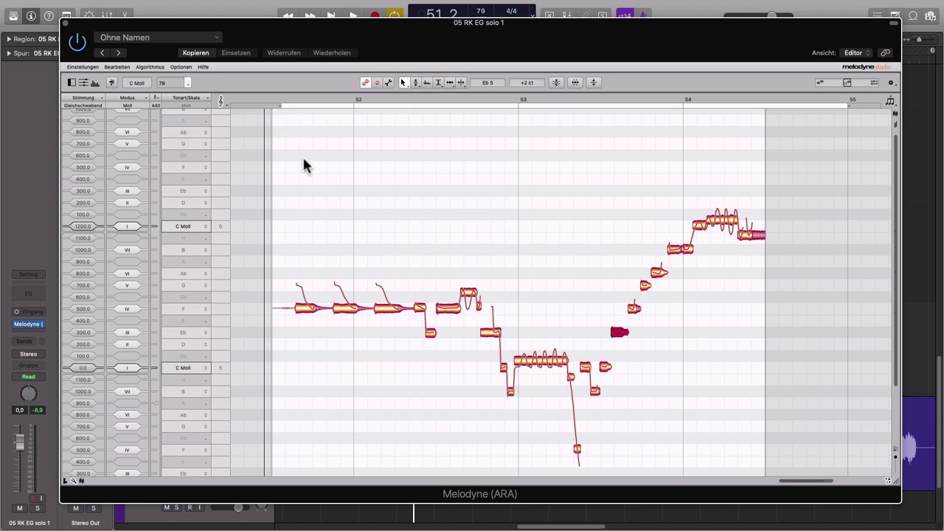
key("space")
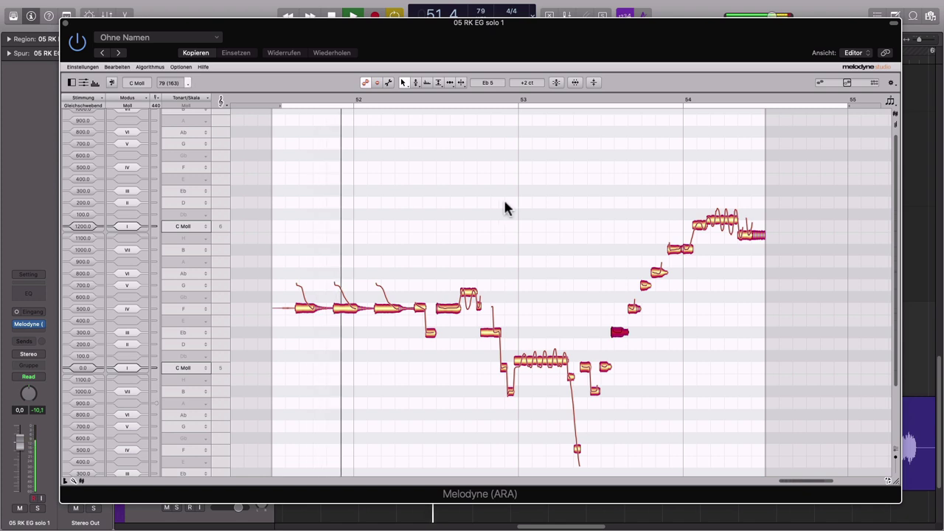
left_click(405, 83)
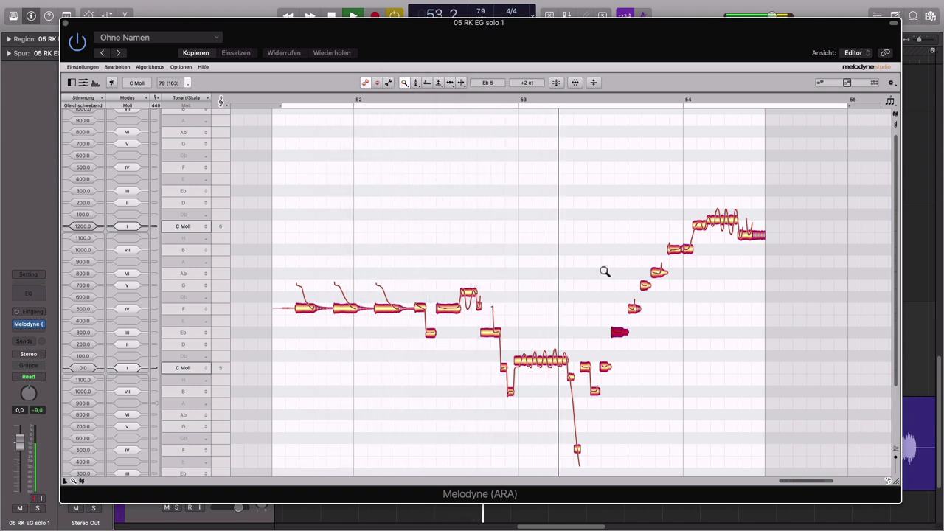
left_click_drag(578, 238, 603, 333)
key("space")
left_click(405, 83)
left_click_drag(633, 293, 514, 219)
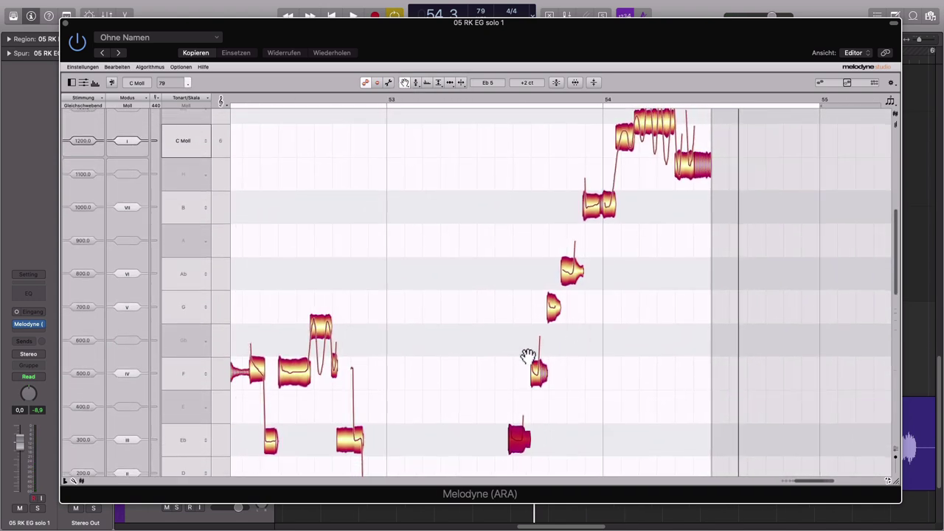
scroll(528, 356, "up", 3)
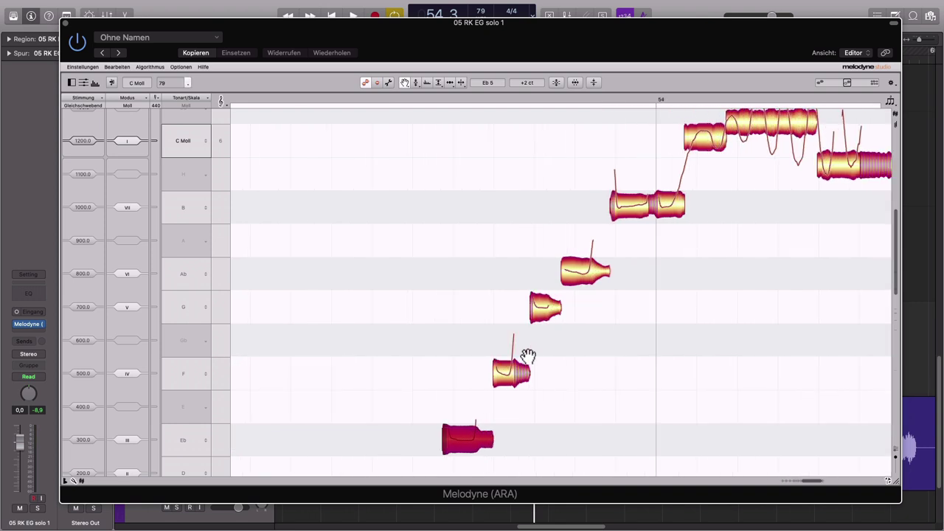
scroll(528, 356, "up", 2)
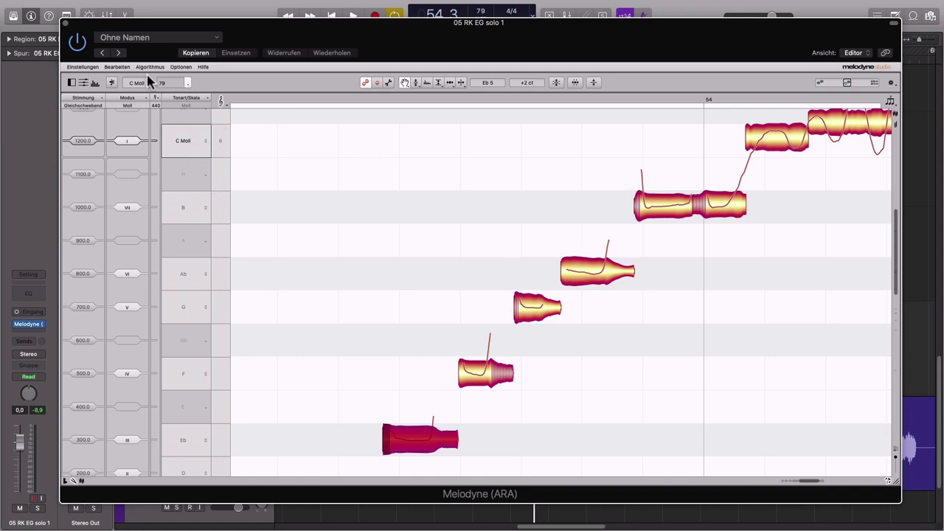
Set the time grid to 1/8 T.
left_click(181, 68)
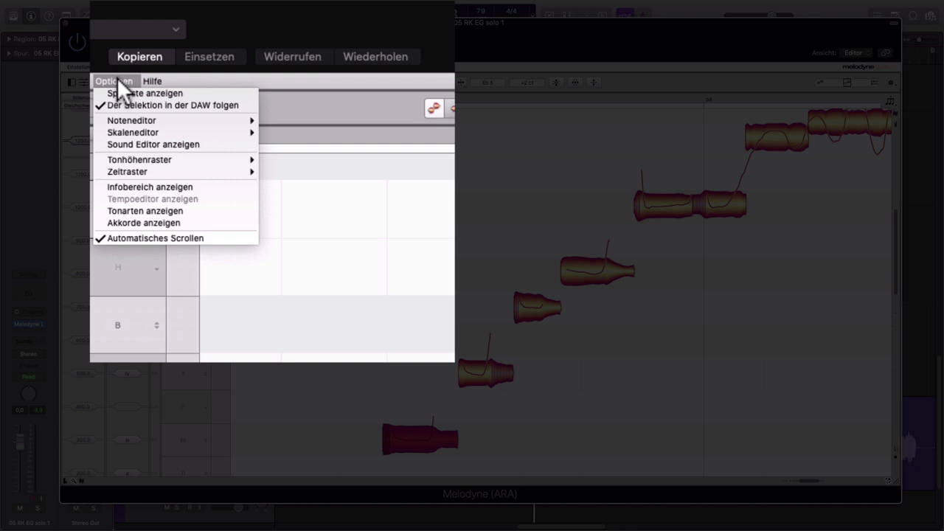
mouse_move(122, 171)
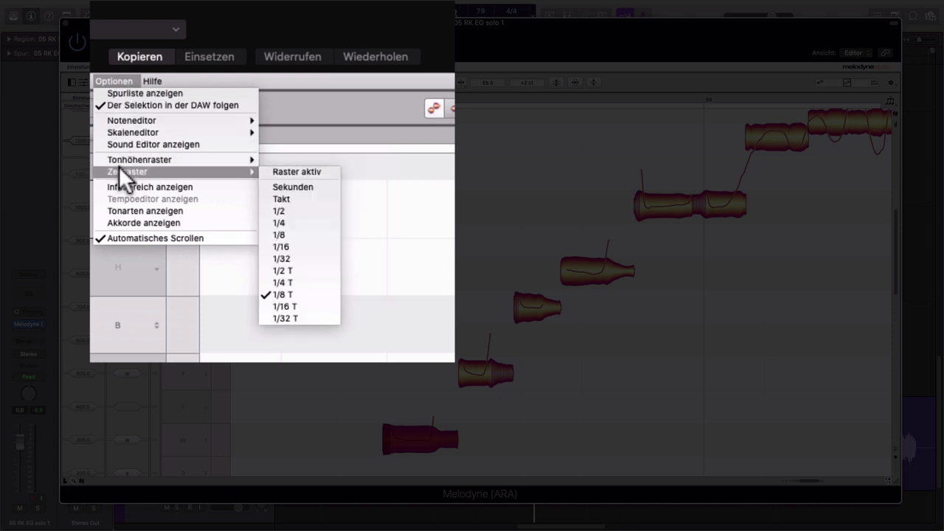
mouse_move(205, 174)
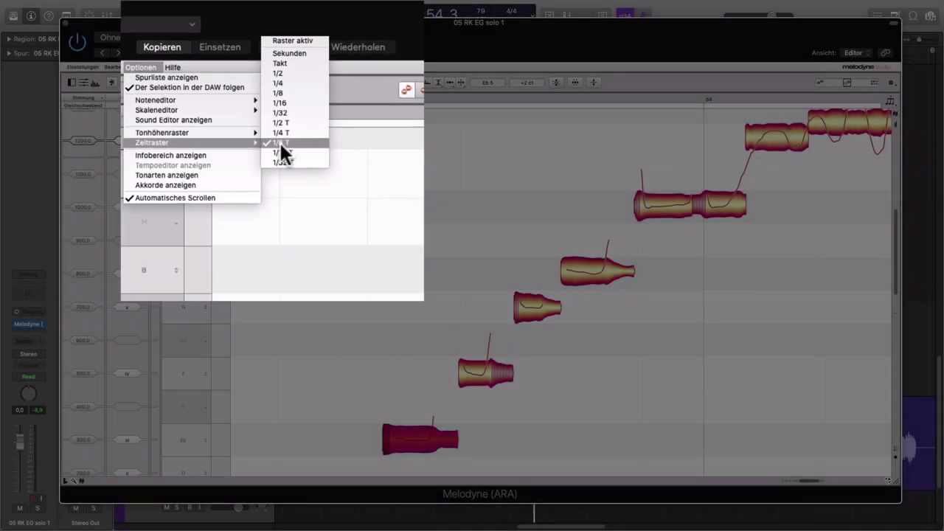
left_click(279, 141)
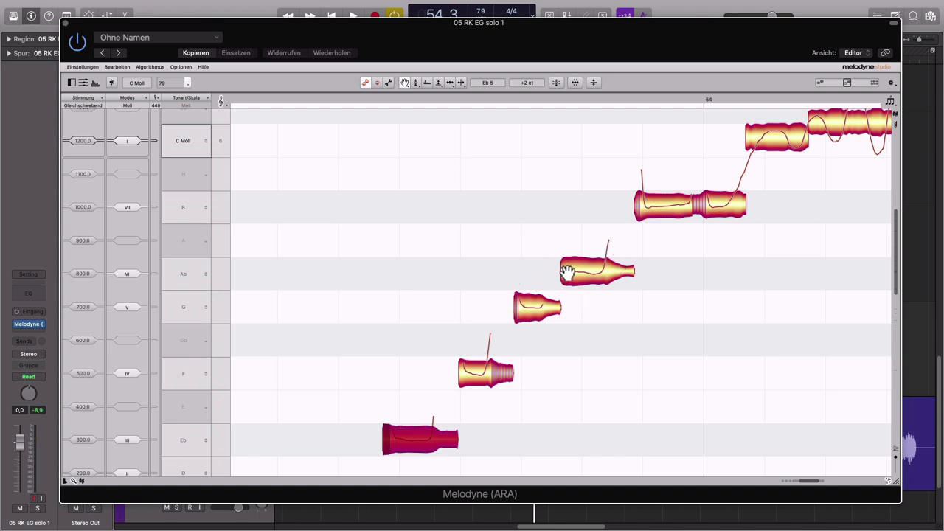
Use the timing tool to shift the Ab note, both B notes and the low Eb note around bar 54 slightly later.
left_click(451, 86)
left_click(450, 84)
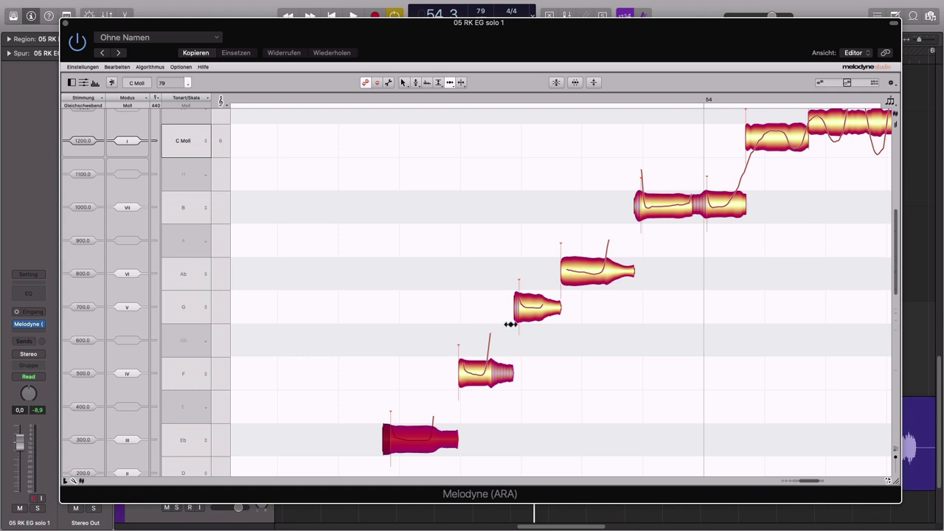
left_click_drag(561, 275, 585, 287)
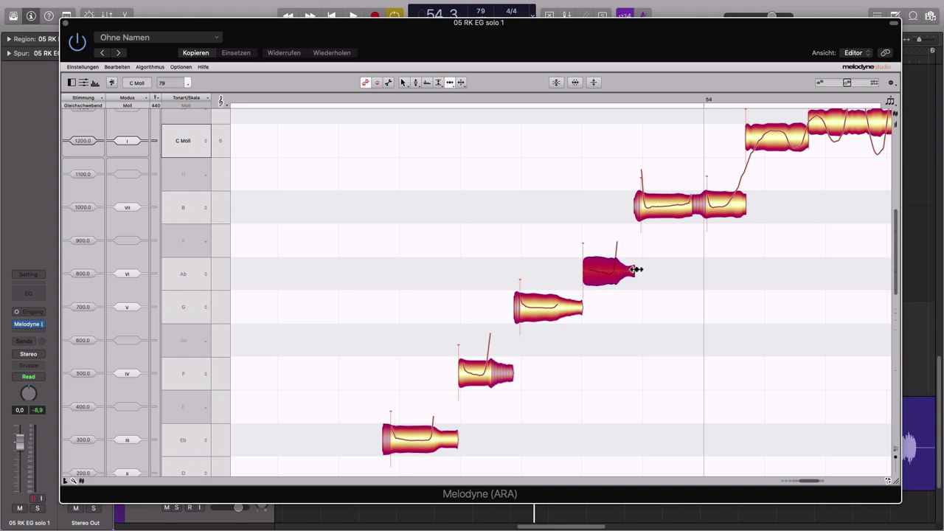
left_click_drag(642, 191, 645, 195)
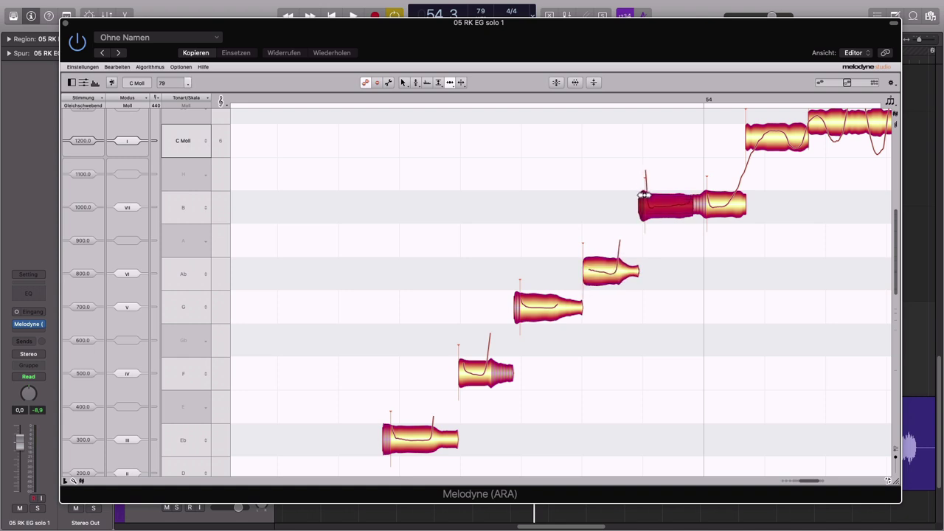
left_click(711, 197)
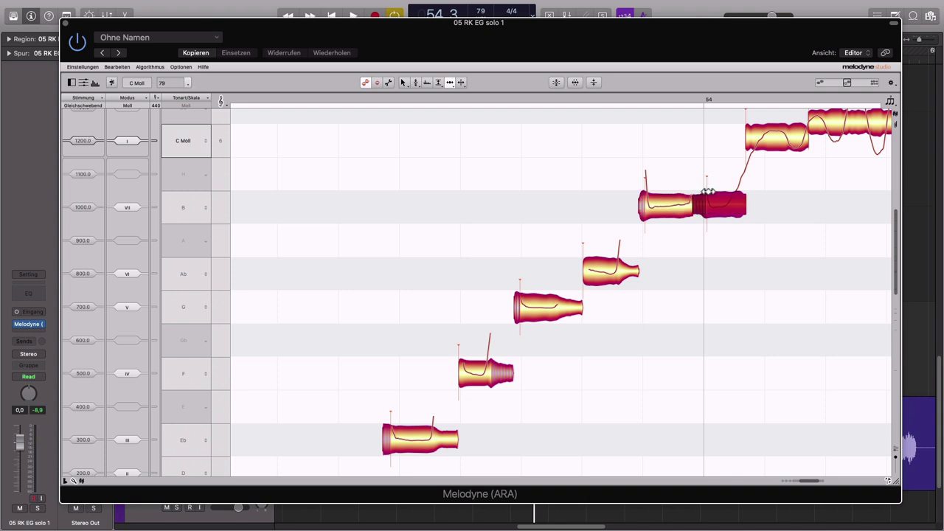
left_click(394, 419)
left_click_drag(390, 437, 400, 438)
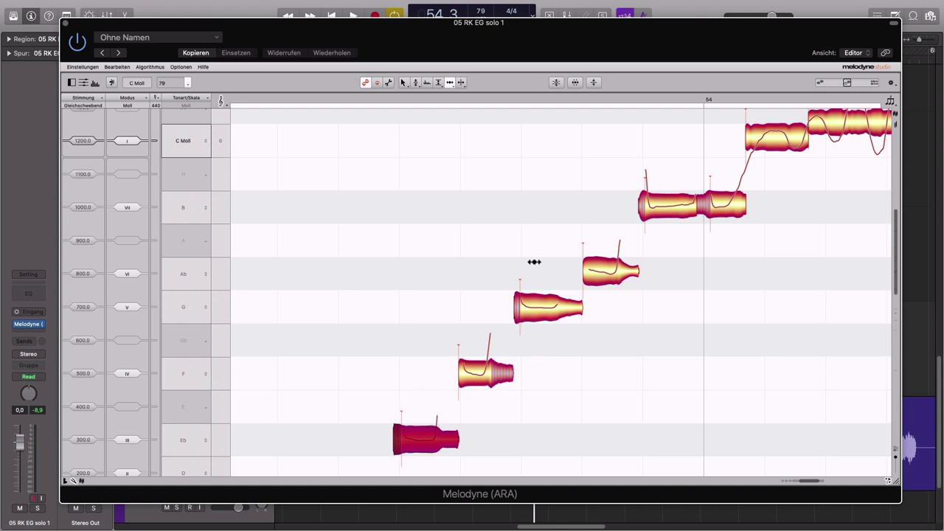
Activate the time handle tool for the second guitar solo and play from just before bar 63 into bar 67.
left_click(274, 96)
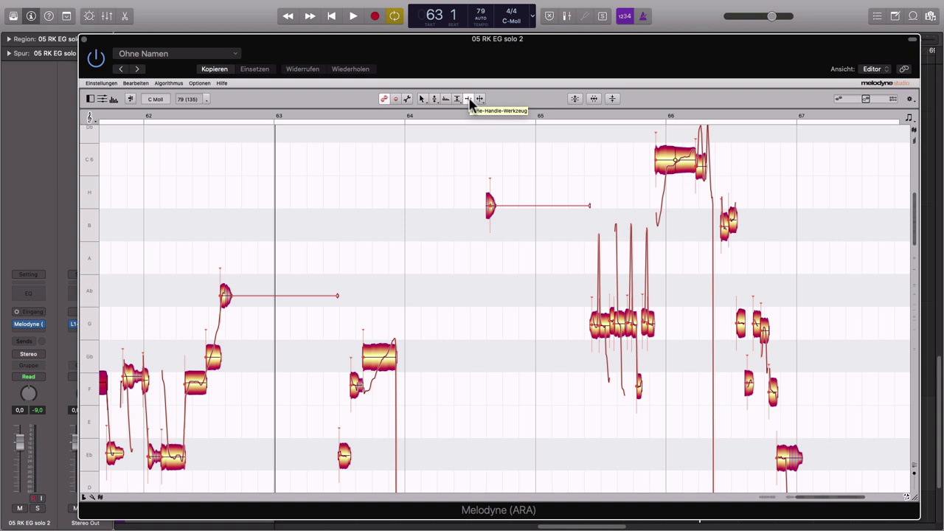
left_click(469, 100)
left_click(261, 118)
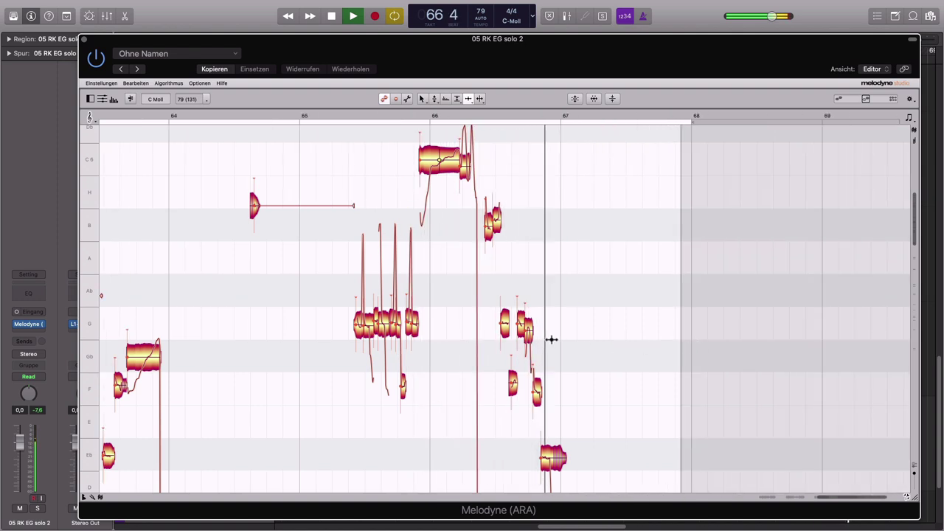
key("space")
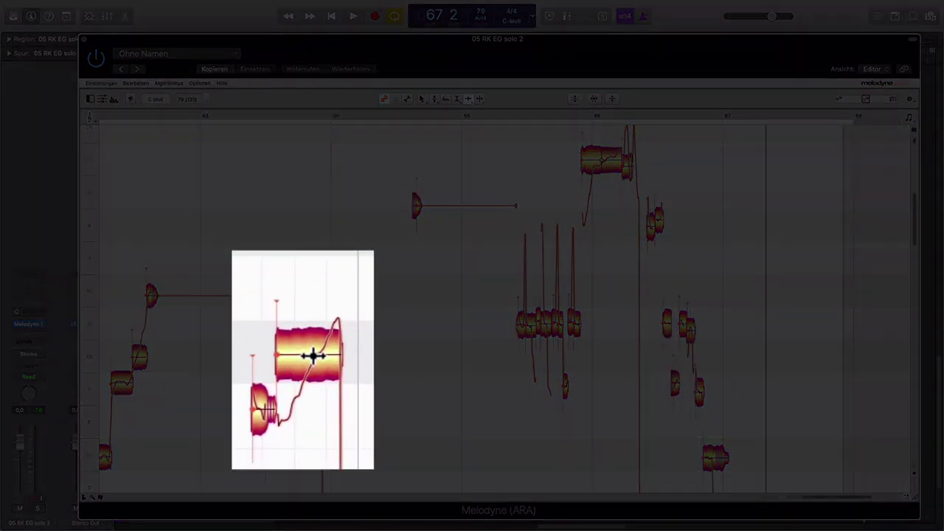
Select the time handle of the long Gb note before bar 64 and play the phrase leading into bar 66.
left_click(313, 356)
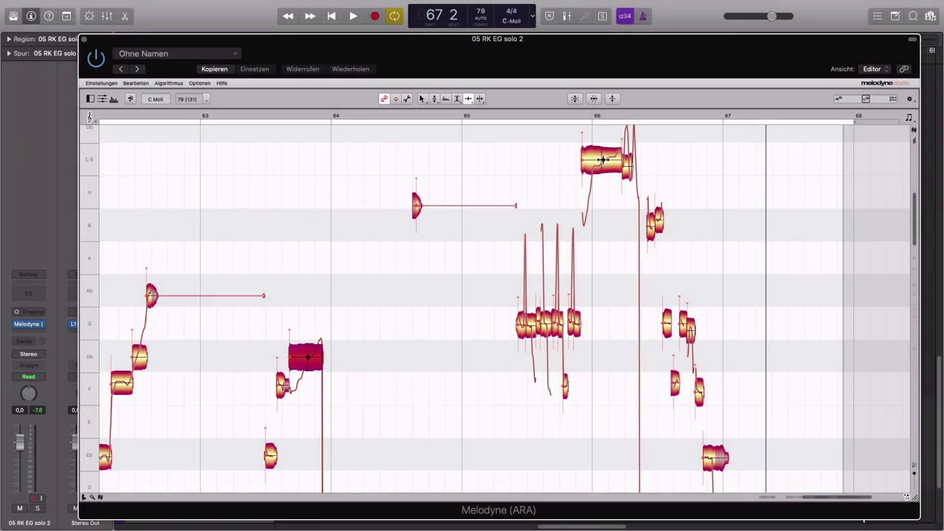
double_click(527, 113)
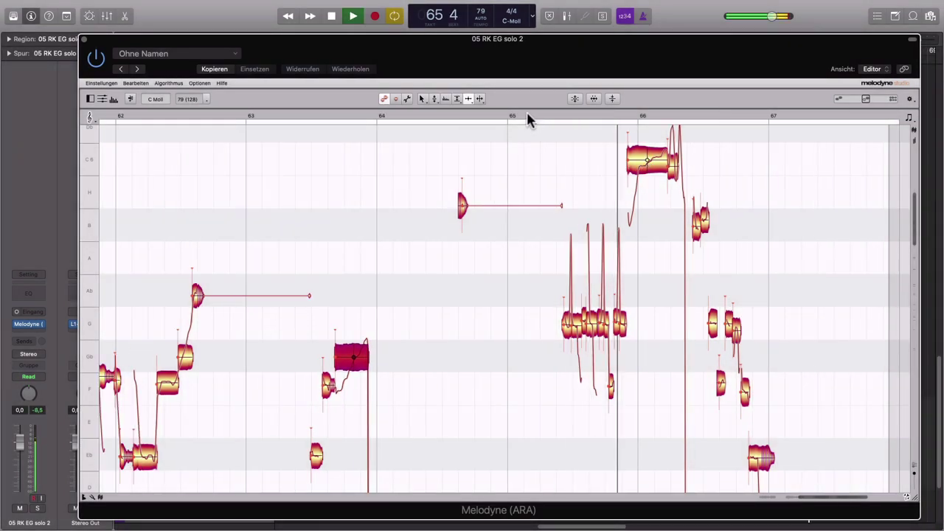
key("space")
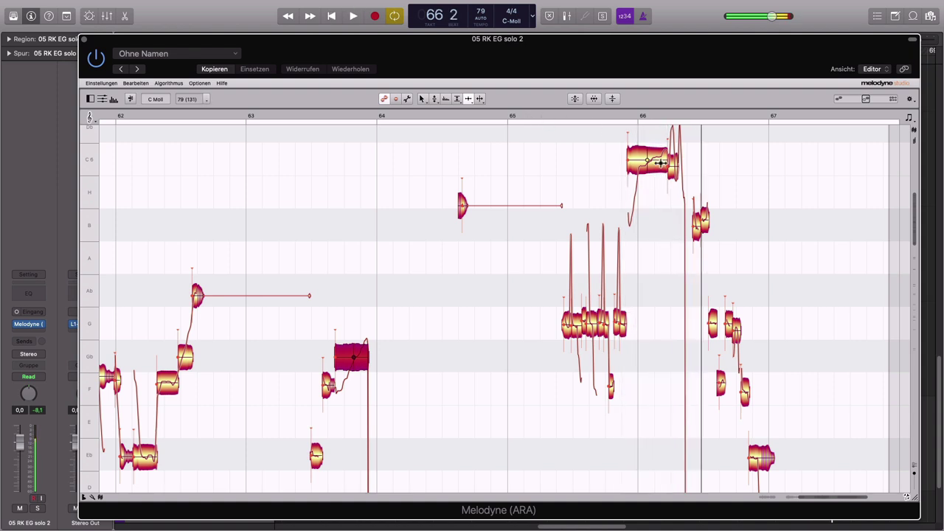
Move the time handle of the long C6 note at bar 66 to the note's start and play from just before bar 65.
left_click(646, 161)
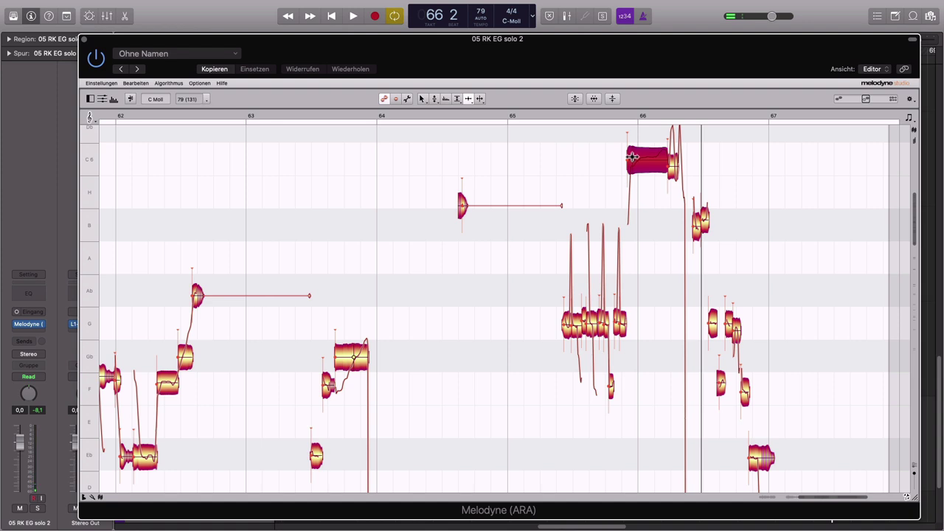
left_click(491, 117)
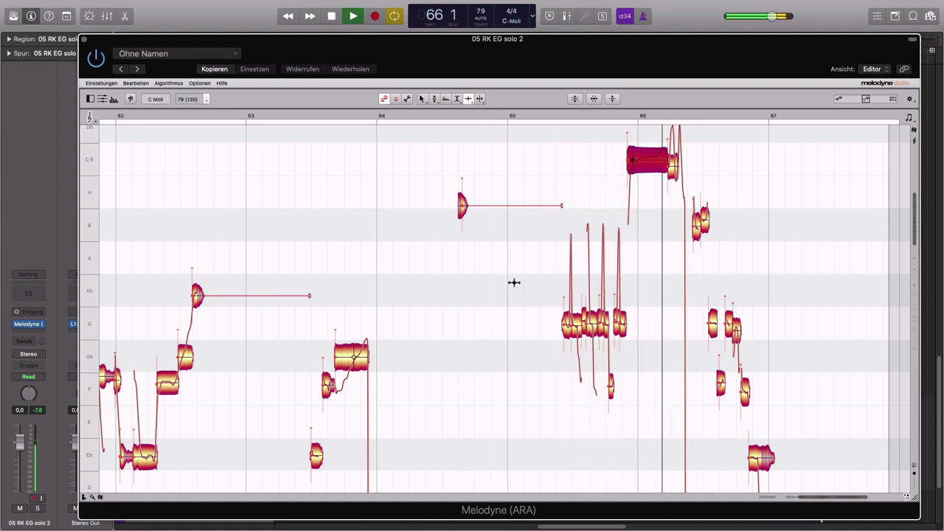
key("space")
Move the time handle of the C6 note at bar 66 close to the note's end and play from within bar 65 to bar 67.
double_click(634, 160)
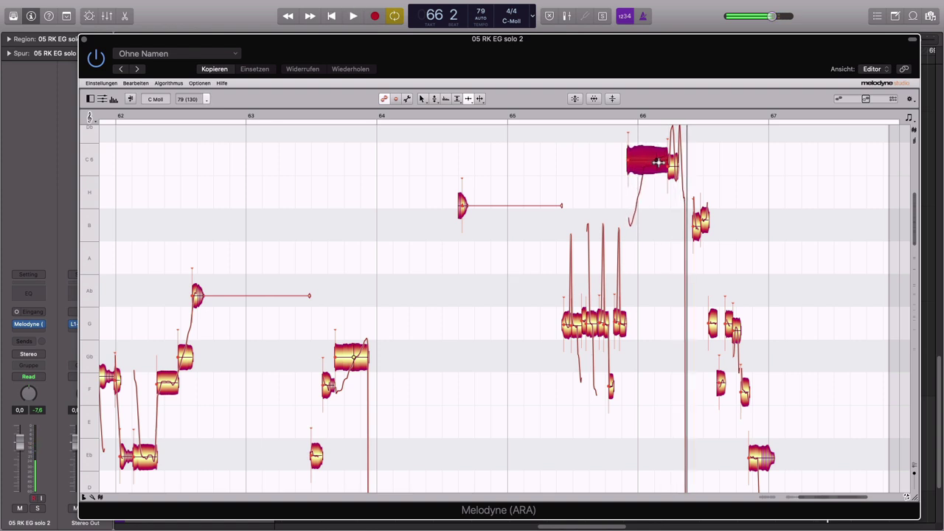
left_click(564, 110)
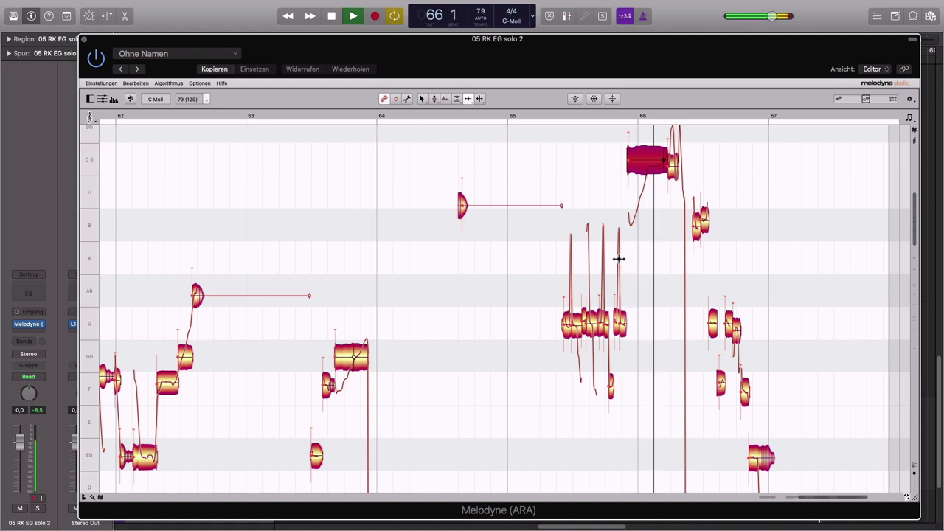
scroll(632, 266, "right", 3)
scroll(631, 267, "up", 2)
key("space")
Activate the attack speed tool and set the attack speed of the C6 note at bar 66 to -1.0 %.
left_click(468, 102)
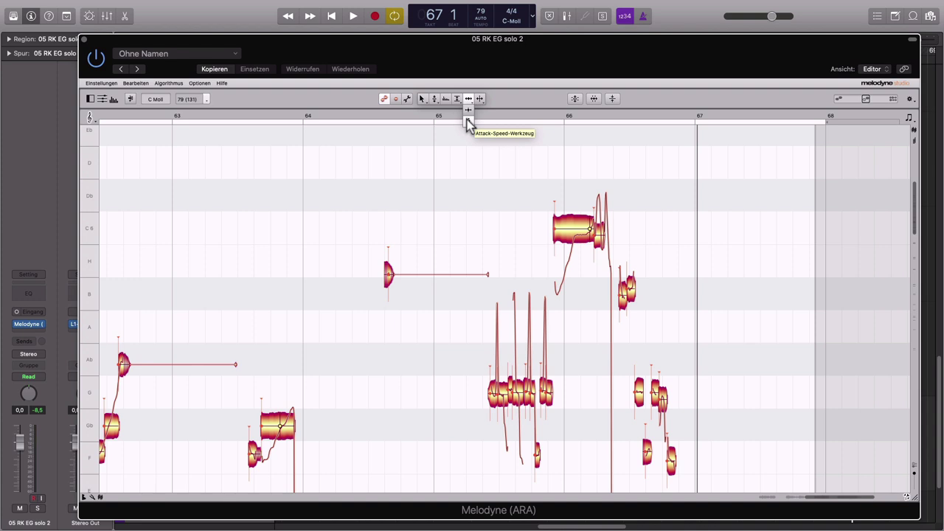
left_click(468, 122)
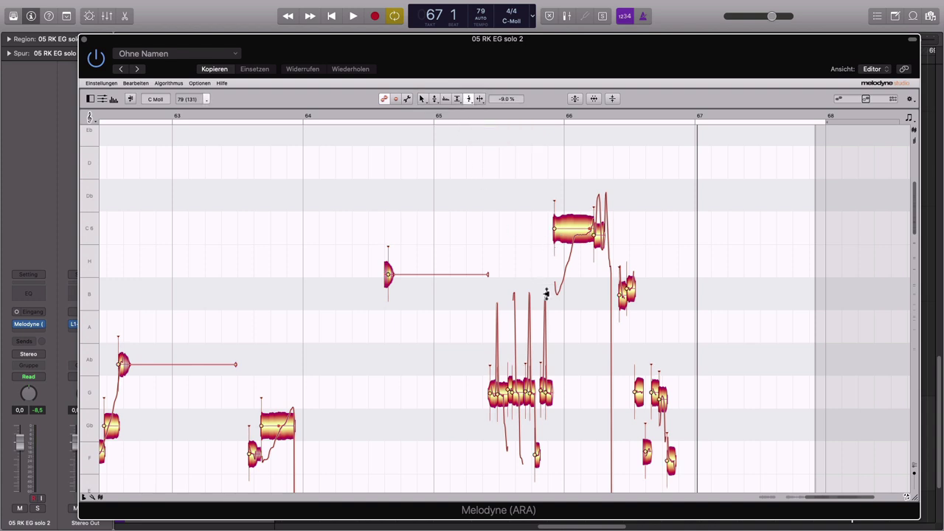
scroll(543, 287, "down", 2)
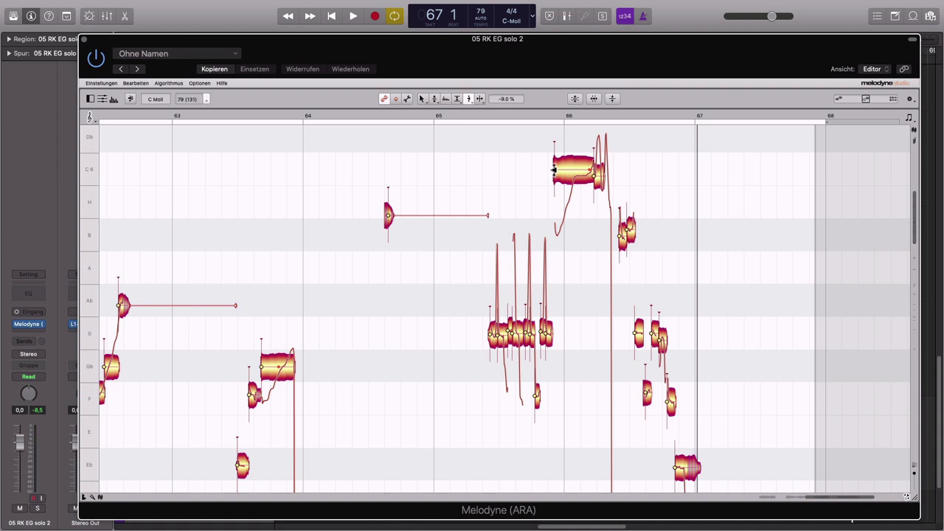
left_click_drag(553, 170, 562, 171)
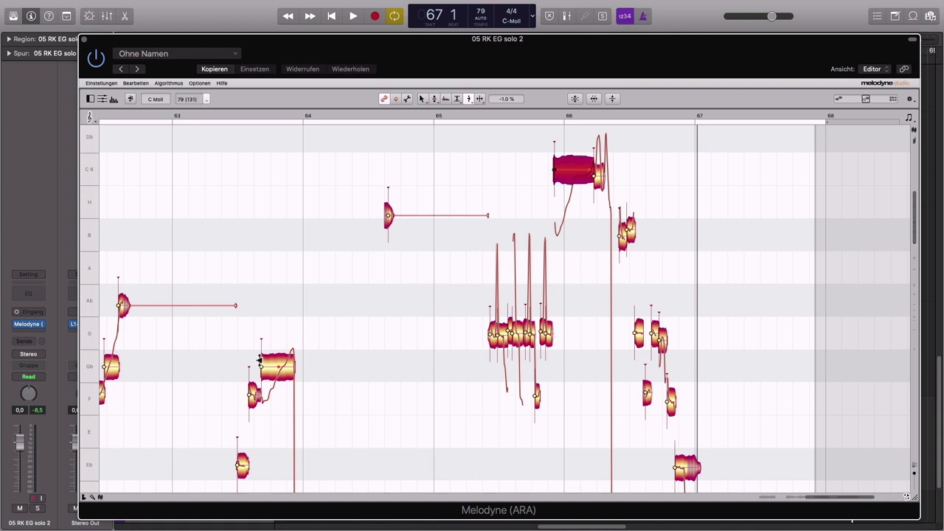
Set the attack speed of the first F note in bar 61 to -17.0 % and of the F note in bar 62 to -10.0 %.
scroll(312, 352, "left", 5)
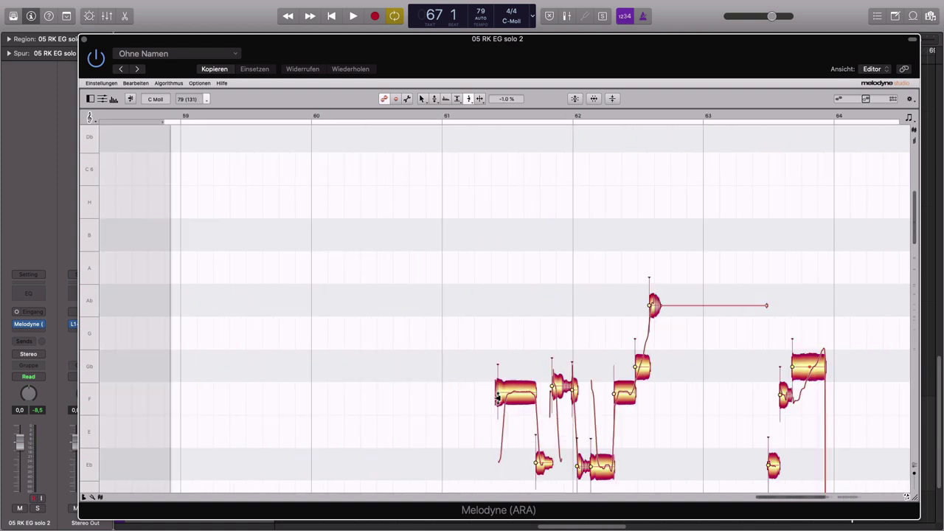
left_click_drag(498, 398, 503, 396)
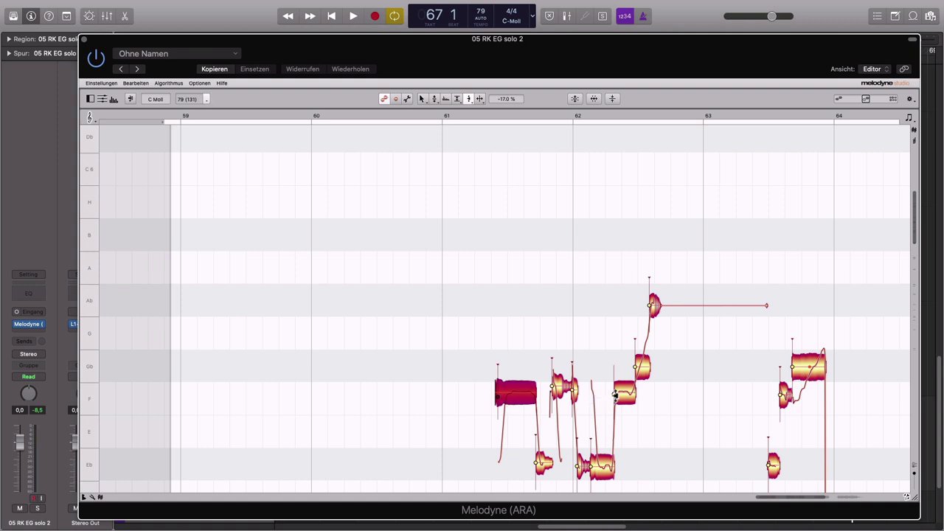
left_click_drag(615, 394, 625, 397)
scroll(638, 389, "right", 3)
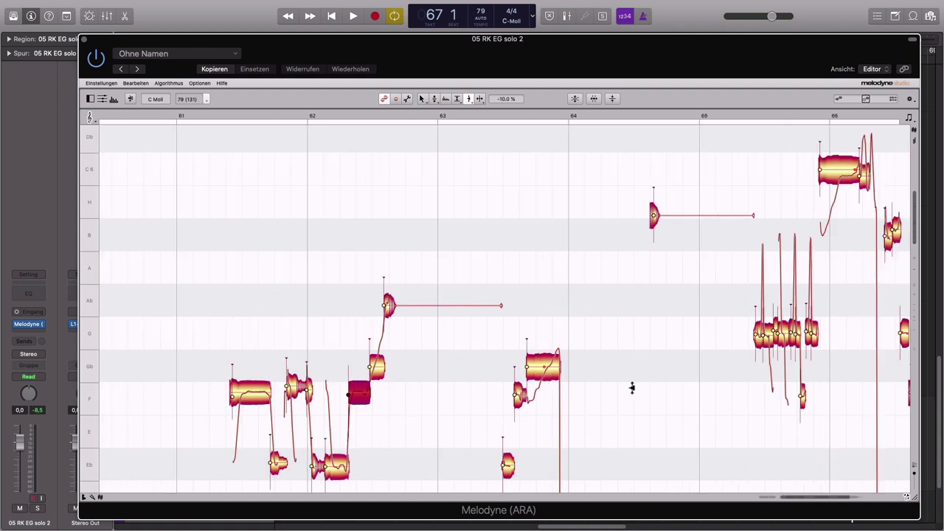
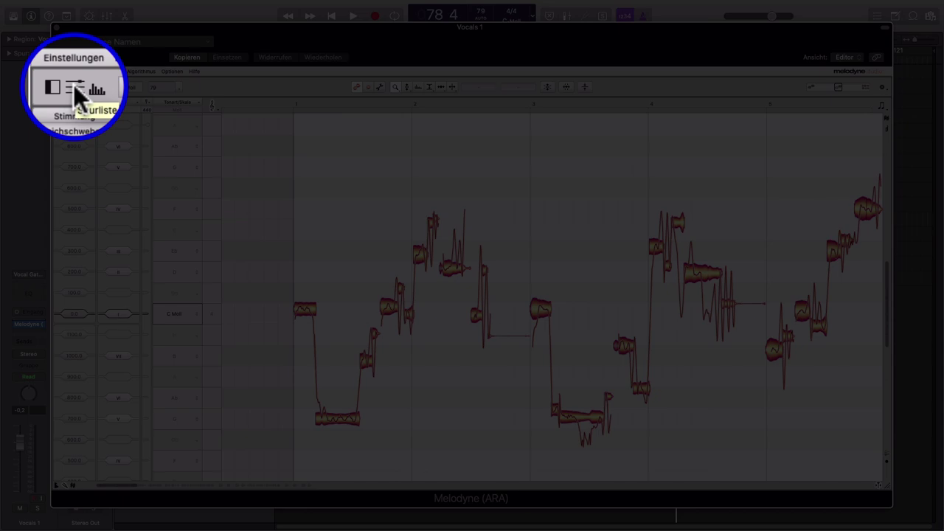
Open the track list, display the notes of each other track in turn, and play the Perfect Pad track from bar 74.
left_click(77, 89)
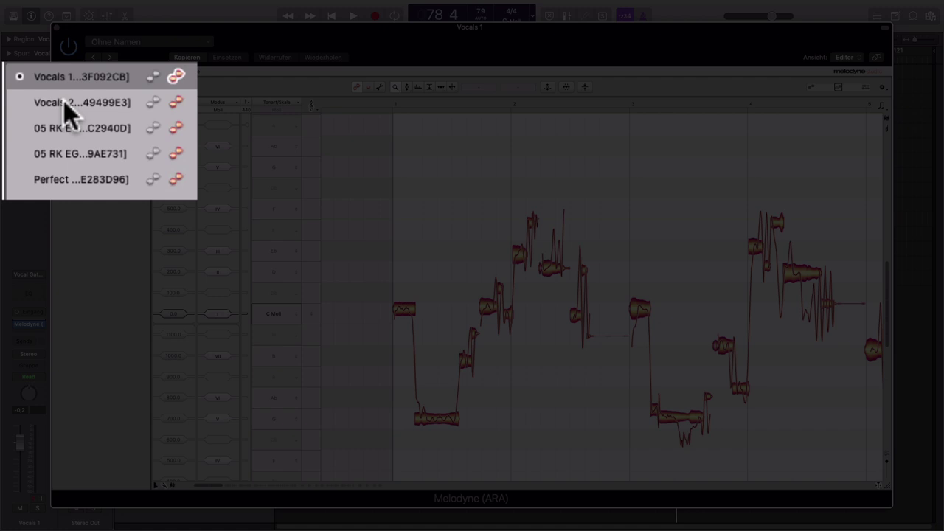
left_click(176, 101)
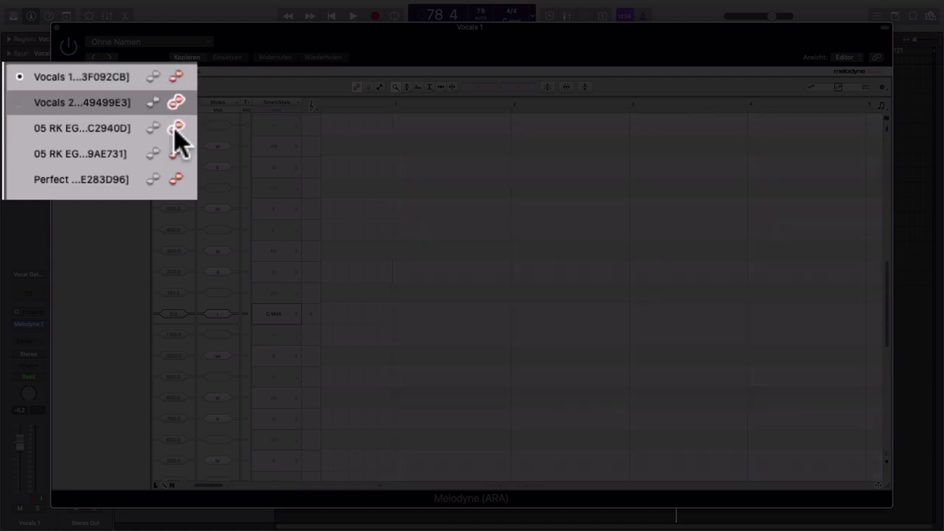
left_click(175, 128)
left_click(177, 155)
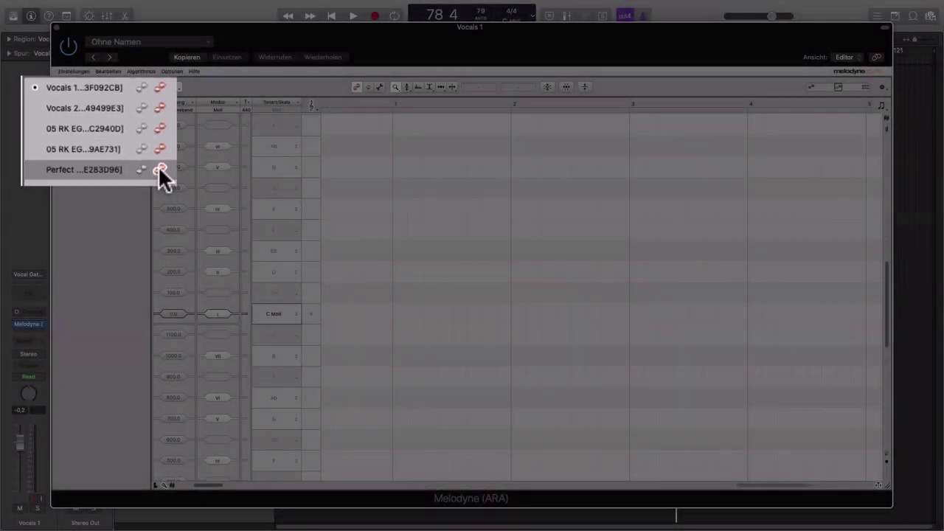
left_click(150, 163)
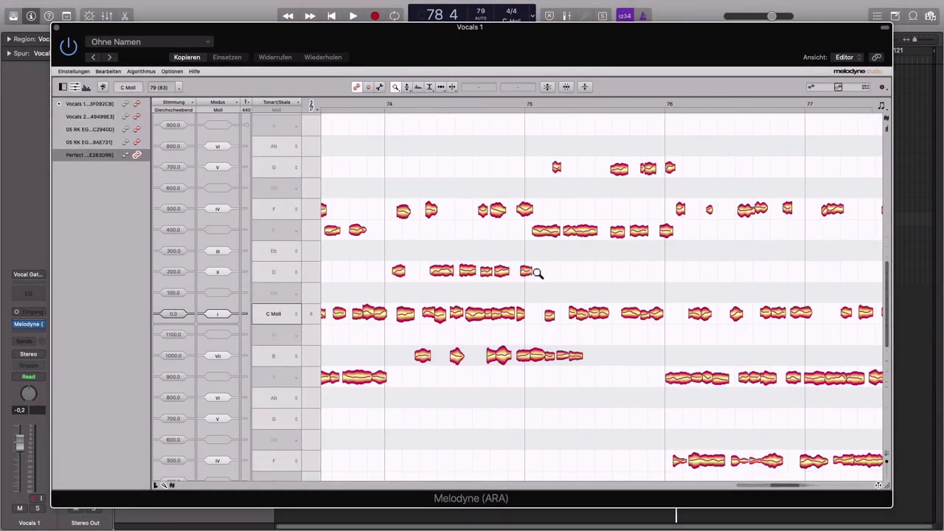
left_click(408, 106)
key("space")
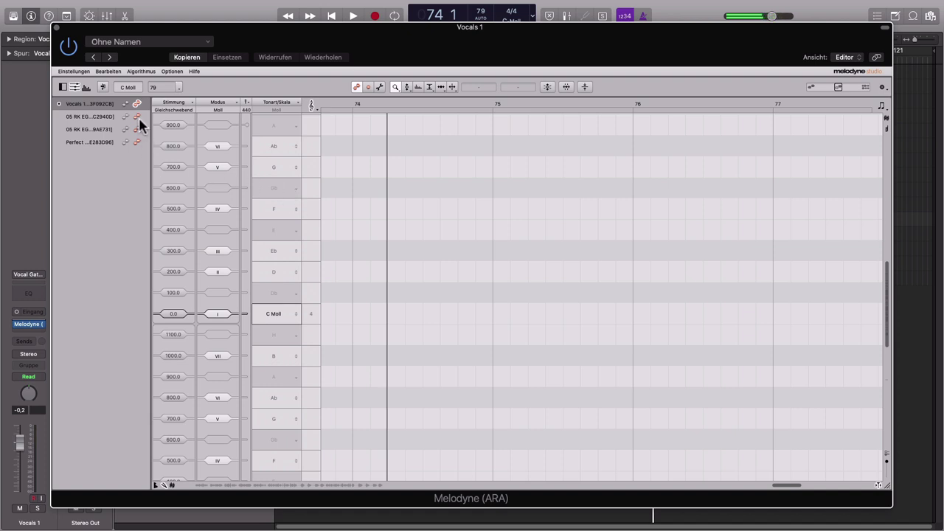
Display the notes of a 05 RK EG track and Perfect Pad, and return to editing the Vocals 1 notes from bar 1.
left_click(140, 118)
left_click(140, 142)
left_click(137, 104)
scroll(438, 244, "left", 10)
scroll(441, 263, "left", 5)
scroll(439, 266, "right", 5)
scroll(437, 266, "left", 4)
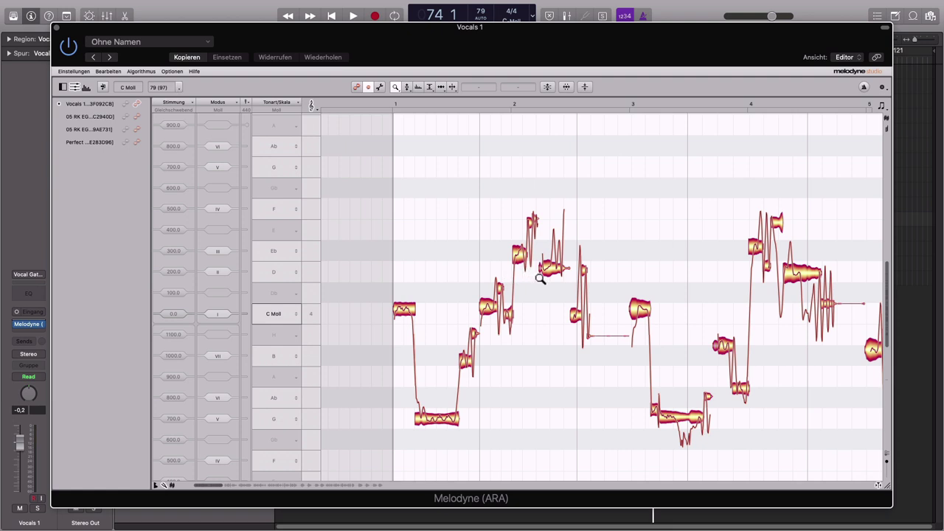
left_click(357, 88)
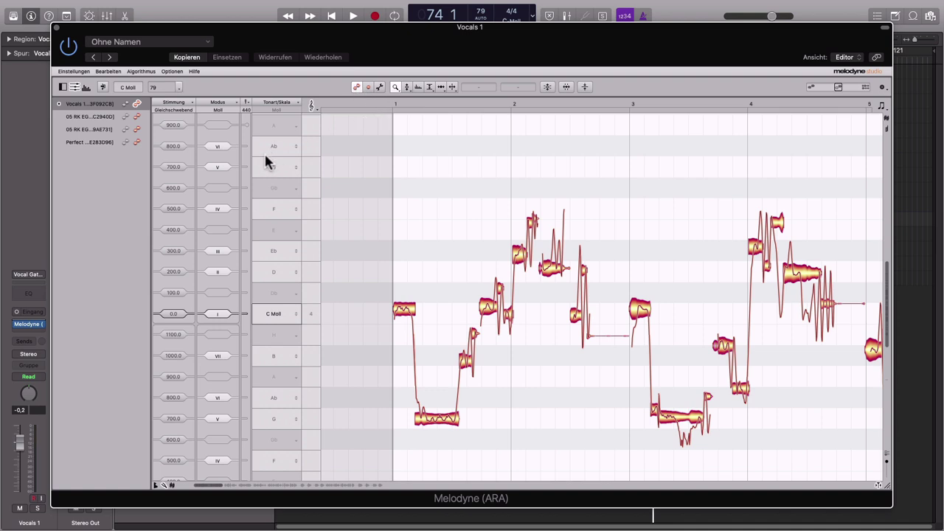
Show the Vocals 1 notes as a reference only, restore their editable display and close the Melodyne window.
left_click(125, 106)
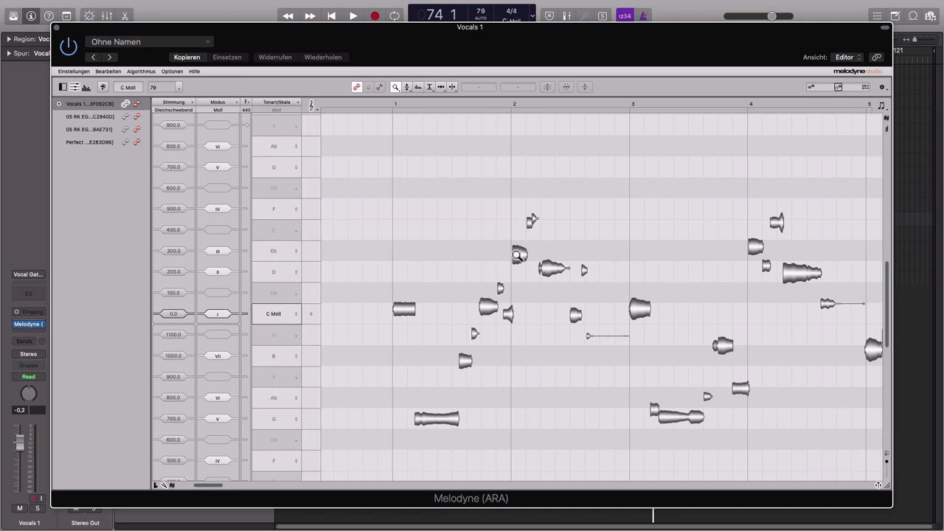
left_click_drag(521, 256, 514, 316)
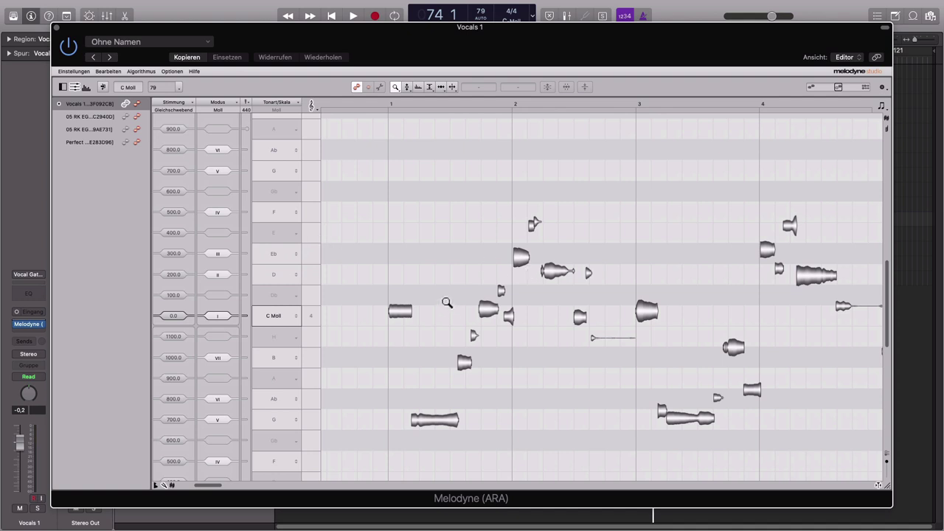
left_click(125, 105)
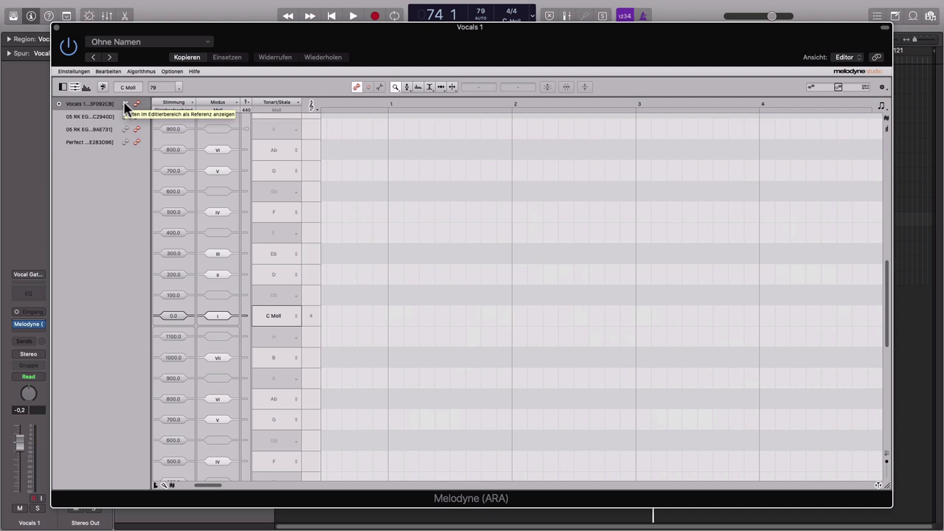
left_click(136, 104)
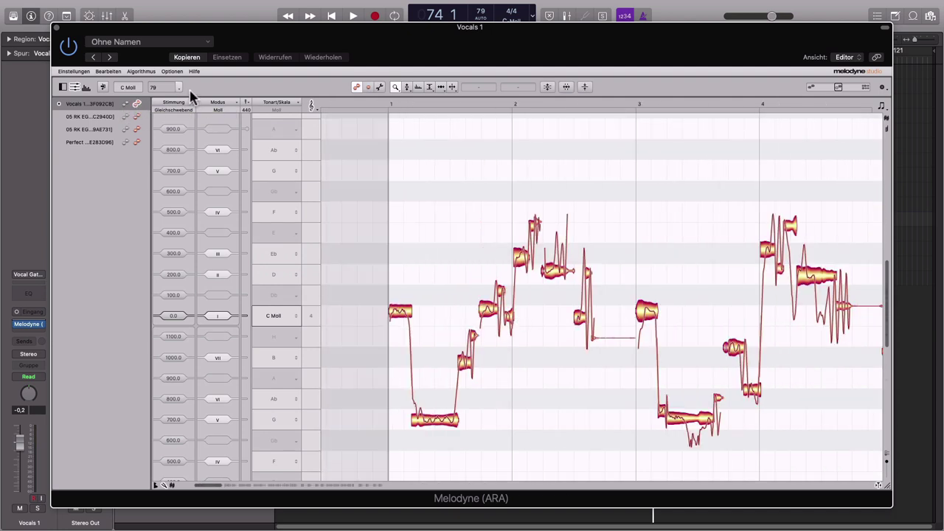
left_click(55, 29)
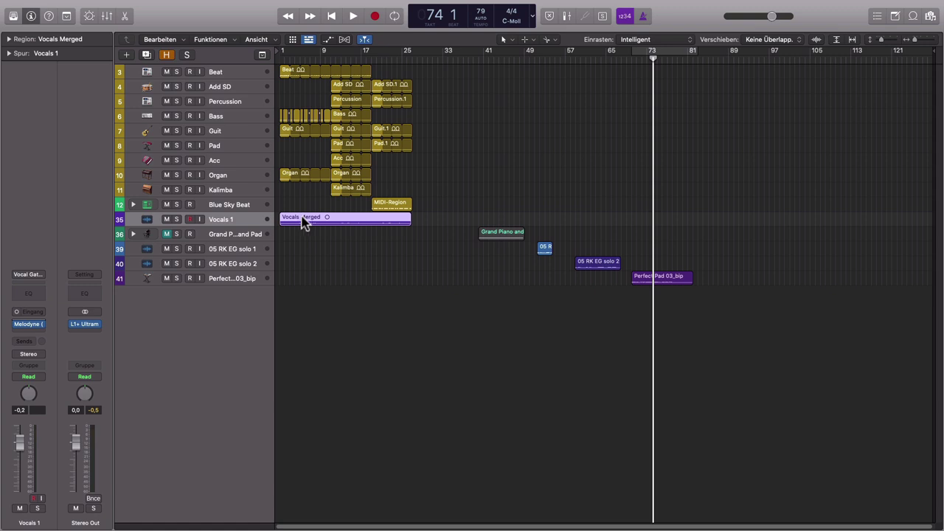
Create a duplicate of the Vocals 1 track and name it BVOX.
left_click(146, 55)
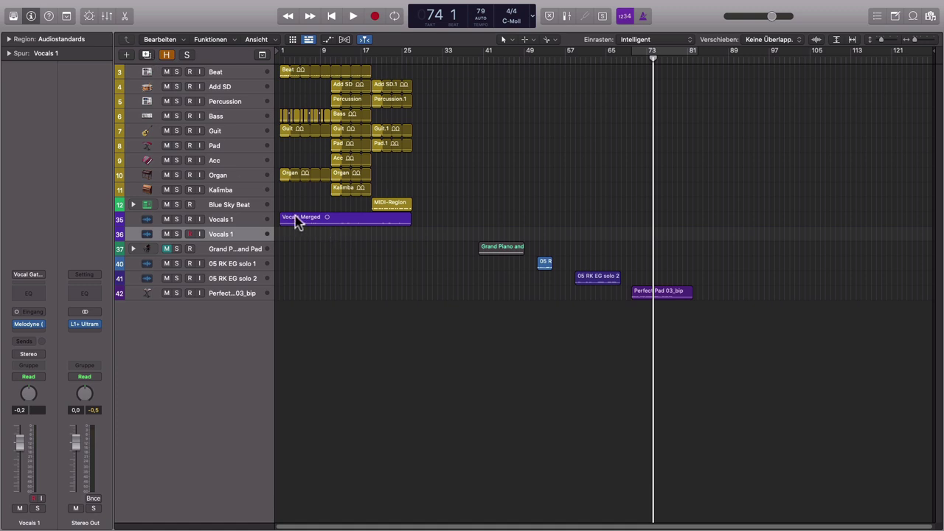
left_click(297, 221)
double_click(233, 234)
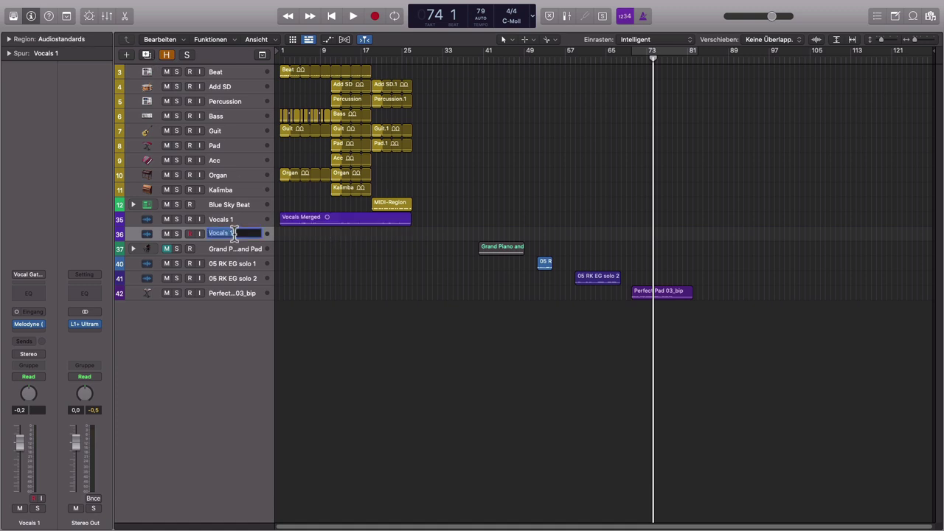
type("BVOX")
key("Return")
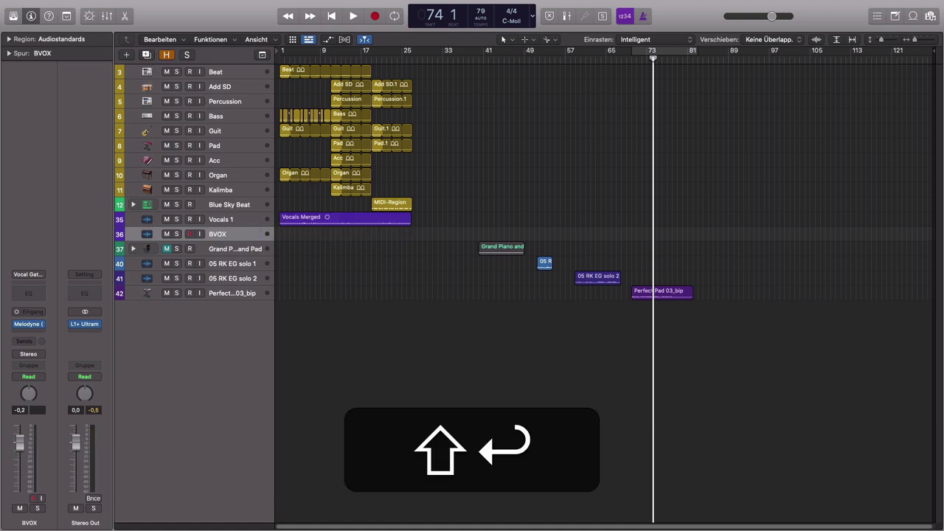
Copy the Vocals Merged region onto the BVOX track and shorten the copy to end just before bar 5.
left_click(300, 221)
left_click_drag(300, 222, 337, 259)
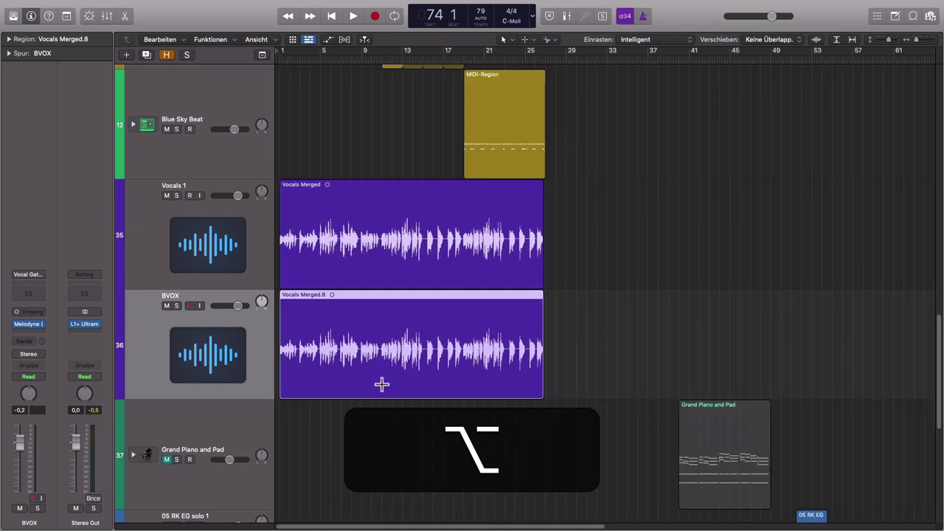
left_click_drag(503, 387, 319, 388)
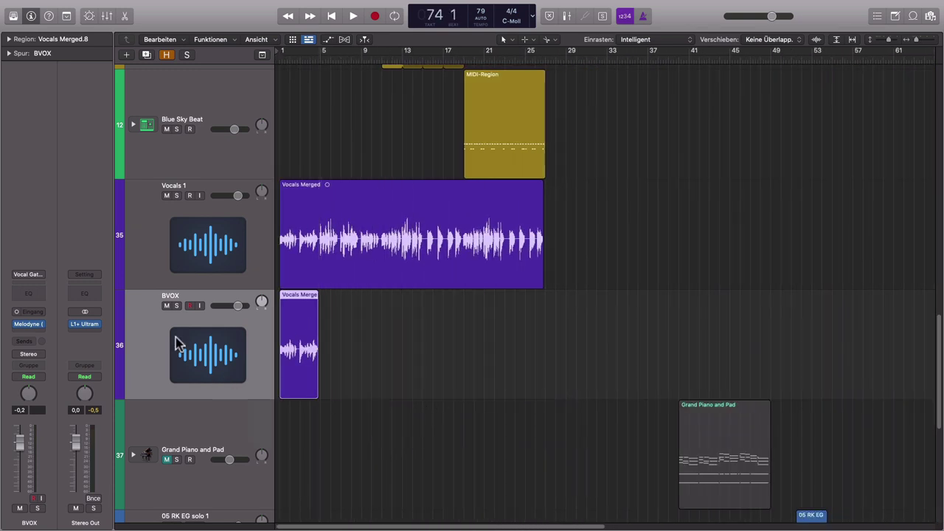
Play the song from the start with the BVOX track muted, and unmute the track.
left_click(167, 305)
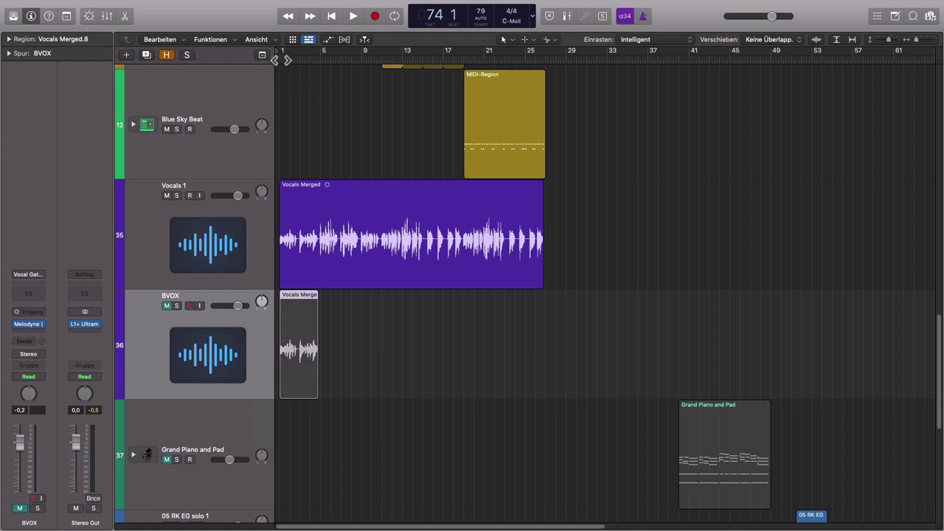
key("Return")
key("space")
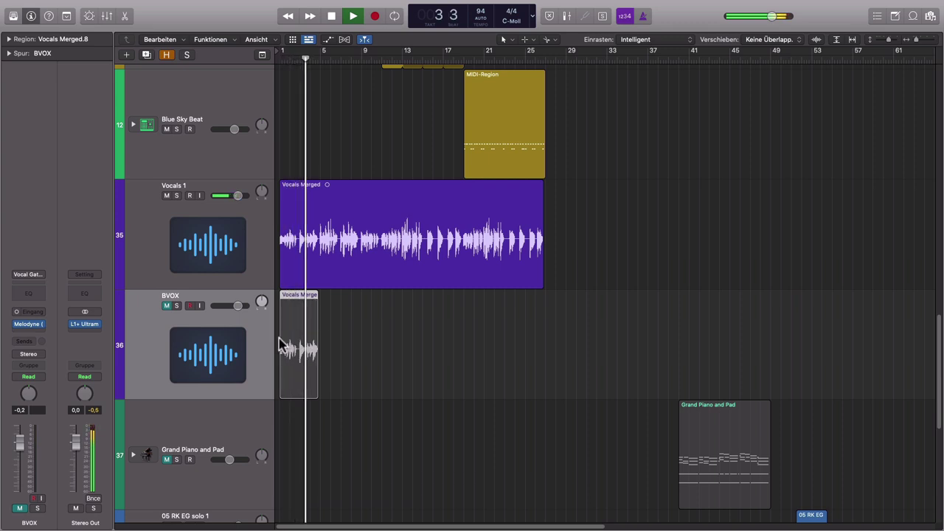
key("space")
left_click(167, 309)
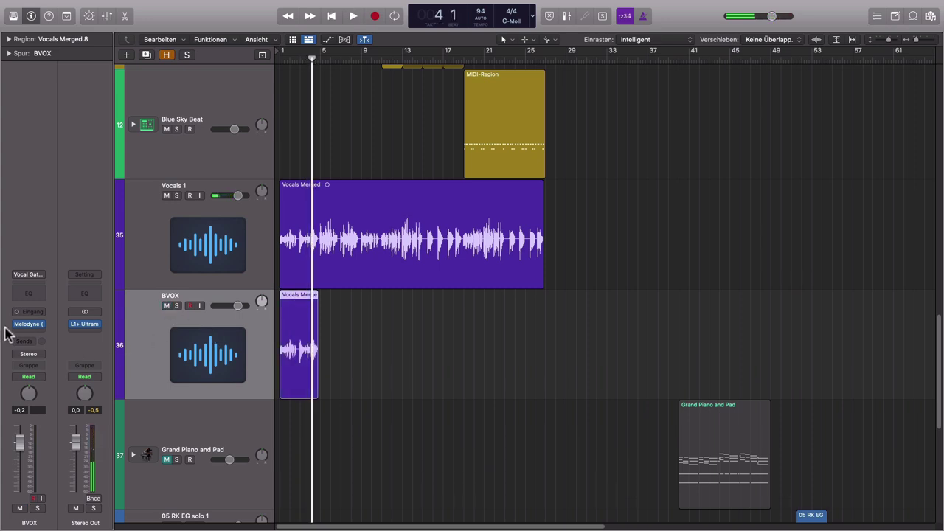
Remove the Melodyne plug-in from the BVOX track and insert a fresh mono instance of Melodyne (ARA).
left_click(40, 324)
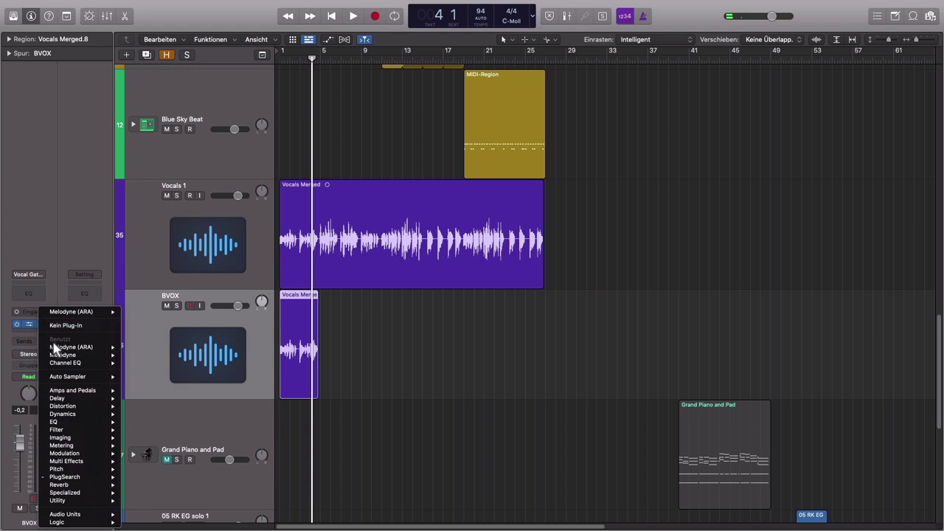
mouse_move(54, 347)
left_click(46, 326)
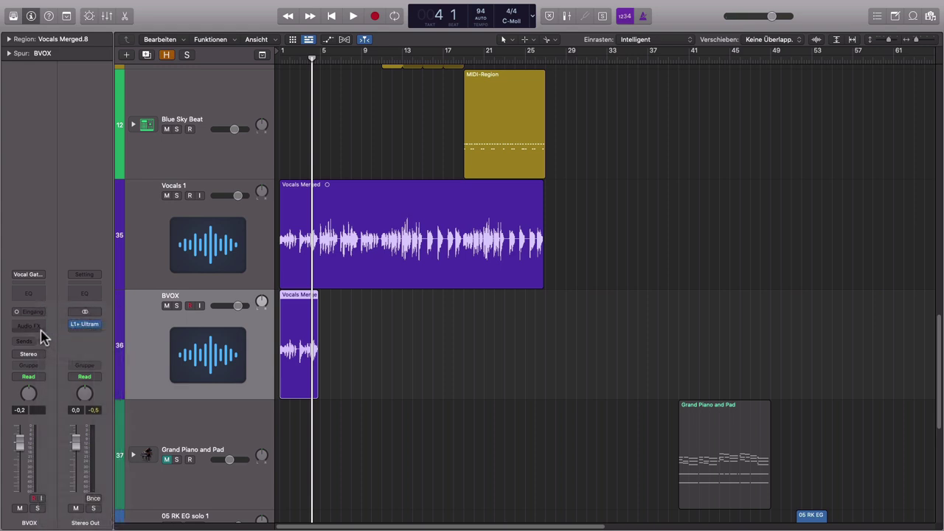
left_click(38, 326)
mouse_move(73, 345)
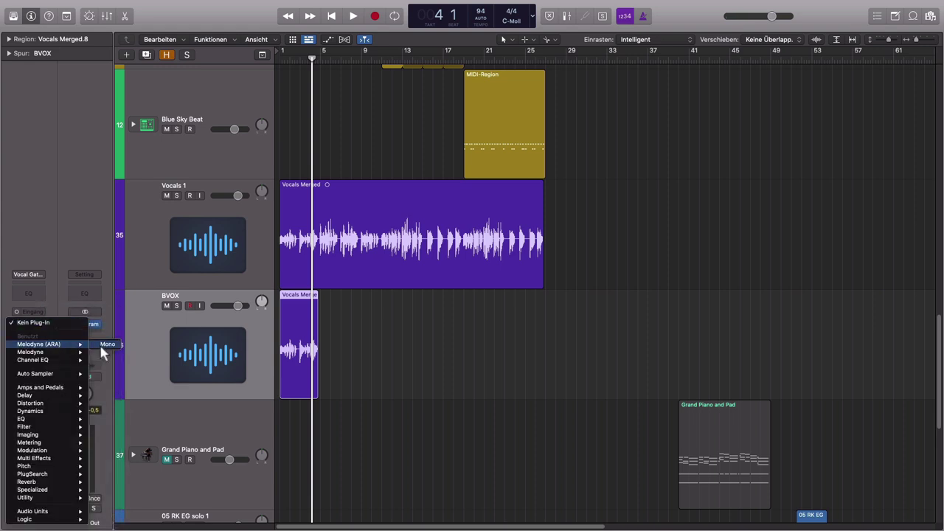
left_click(107, 344)
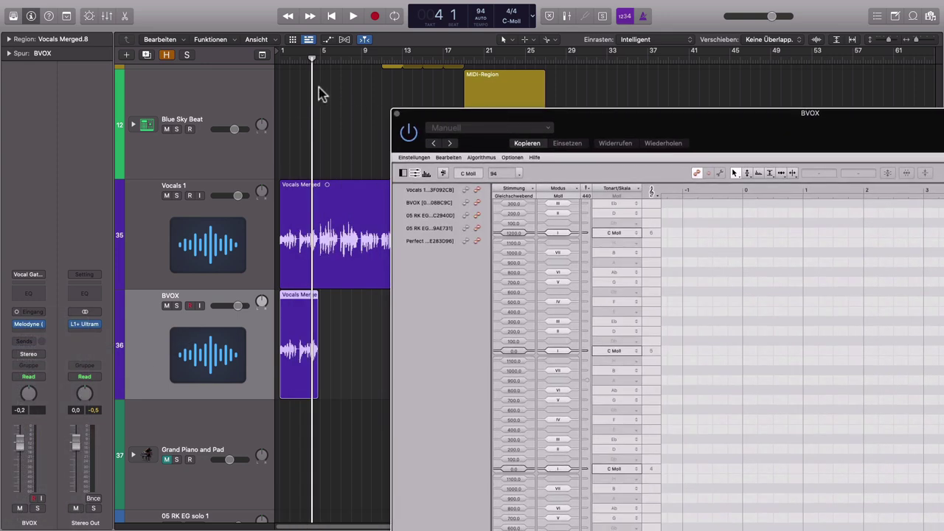
Solo the BVOX track, play it briefly from the start and reposition the Melodyne window to show the whole editor.
key("Return")
left_click(176, 305)
left_click_drag(725, 116, 562, 49)
key("space")
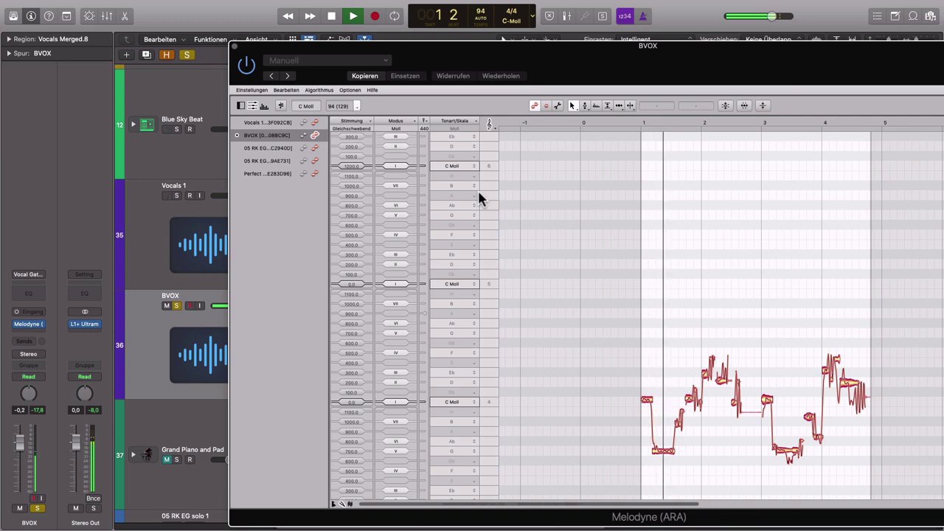
key("space")
left_click_drag(595, 49, 409, 49)
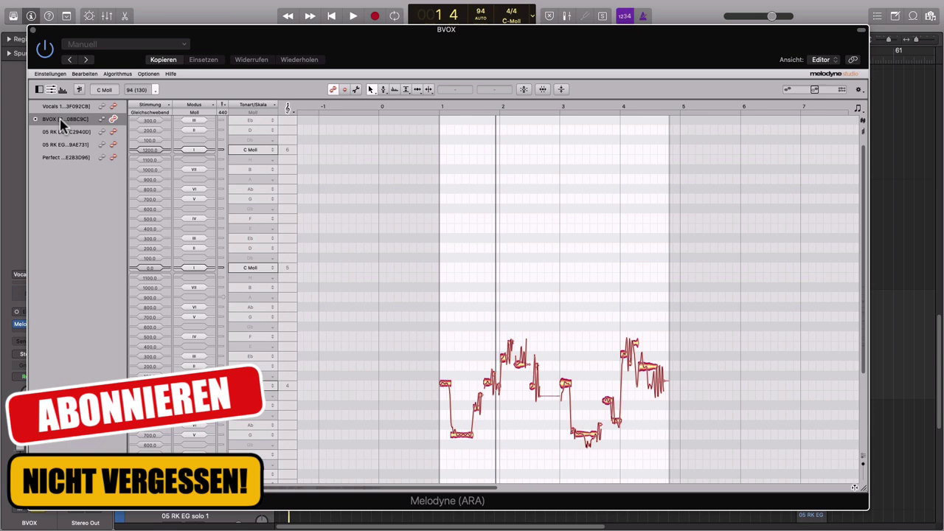
Show the Vocals 1 notes as a reference behind the editable BVOX notes.
left_click(81, 108)
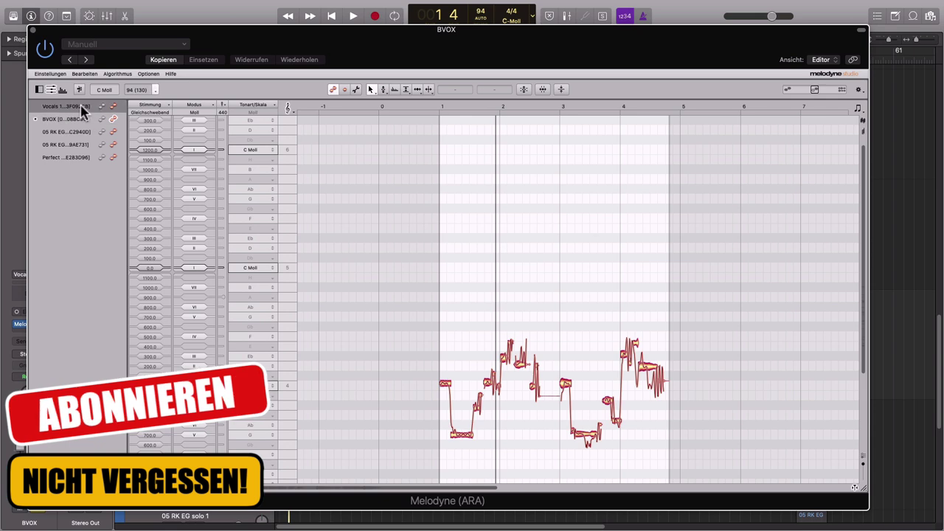
left_click(113, 107)
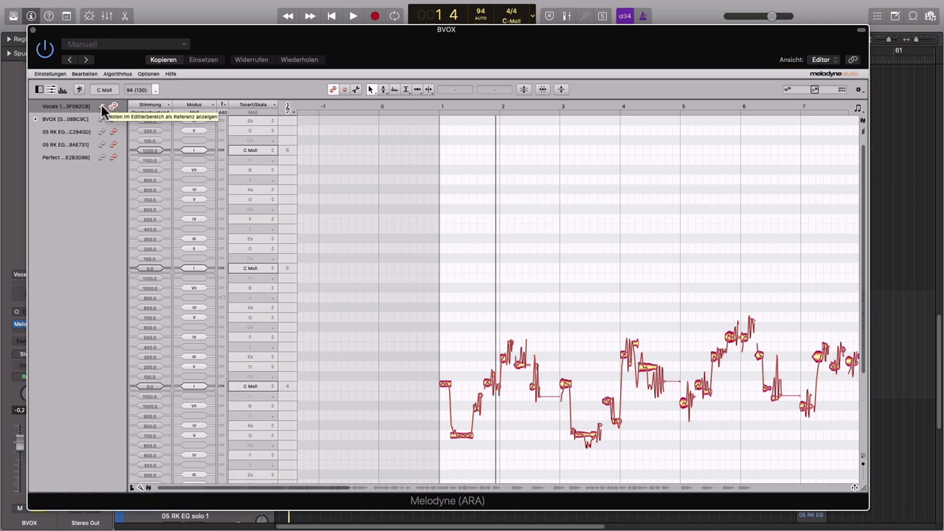
left_click(103, 108)
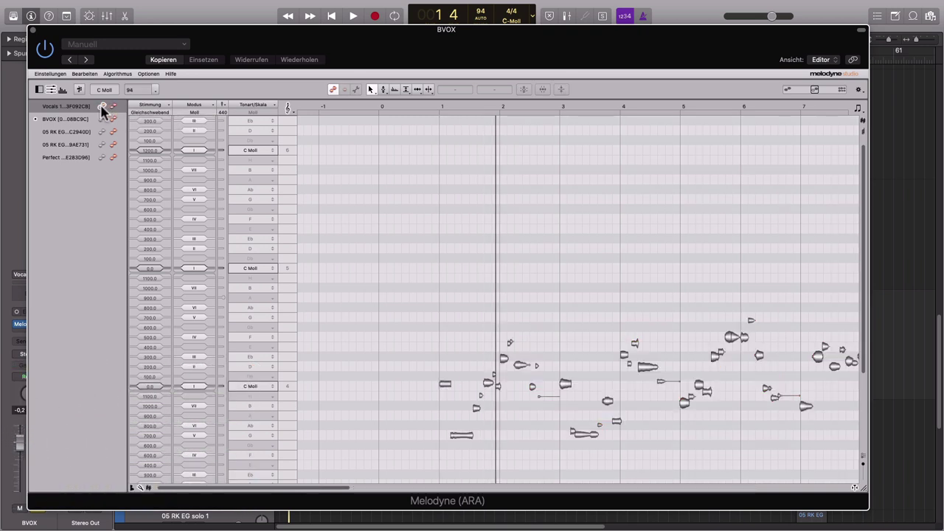
scroll(657, 295, "right", 5)
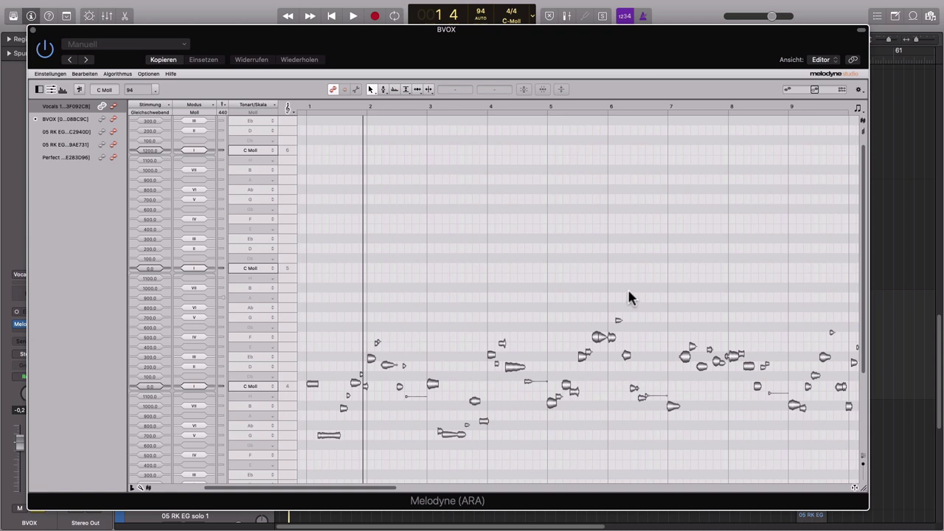
left_click(113, 120)
scroll(525, 319, "down", 3)
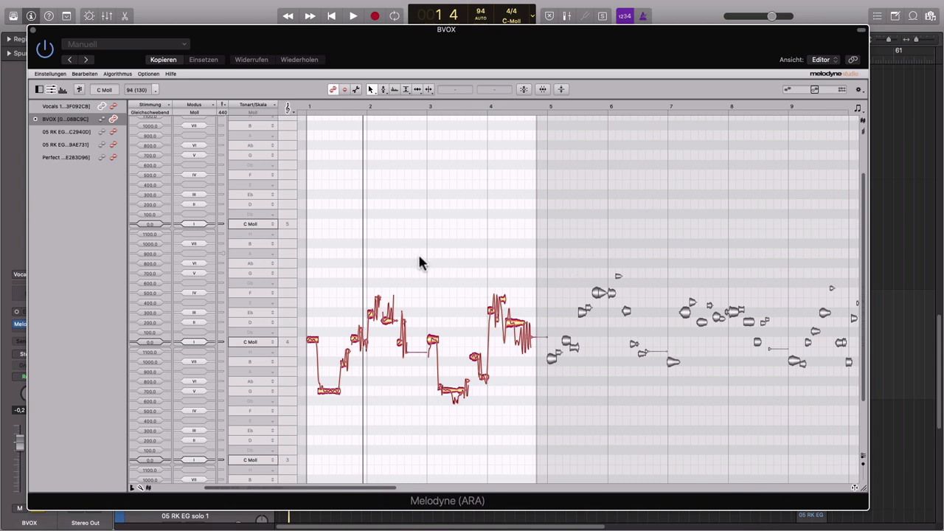
scroll(418, 263, "left", 5)
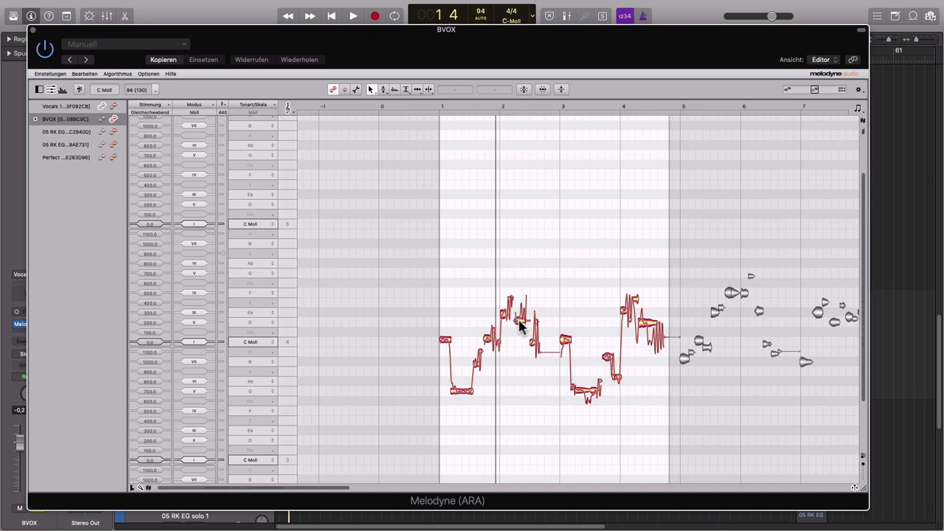
Try moving all BVOX notes up together by about five semitones, and undo the move.
left_click_drag(368, 260, 668, 452)
left_click_drag(566, 341, 567, 291)
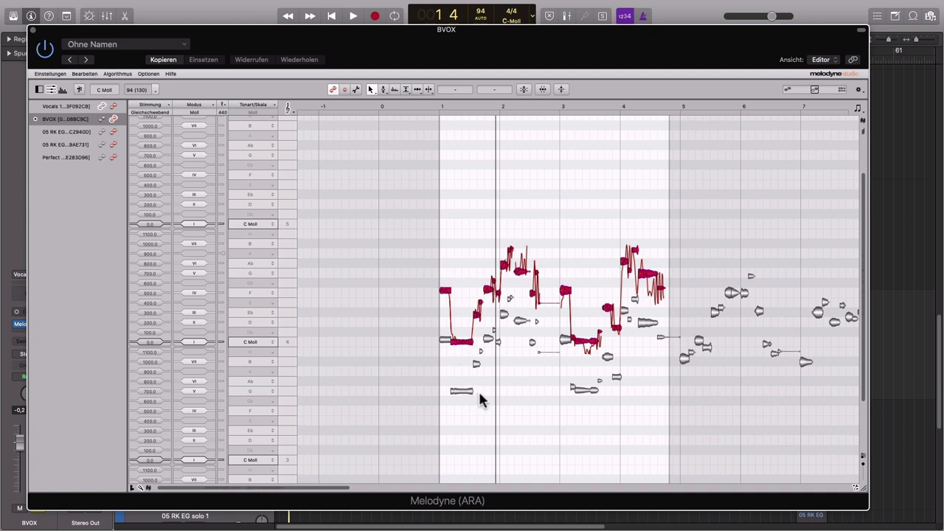
key("super+z")
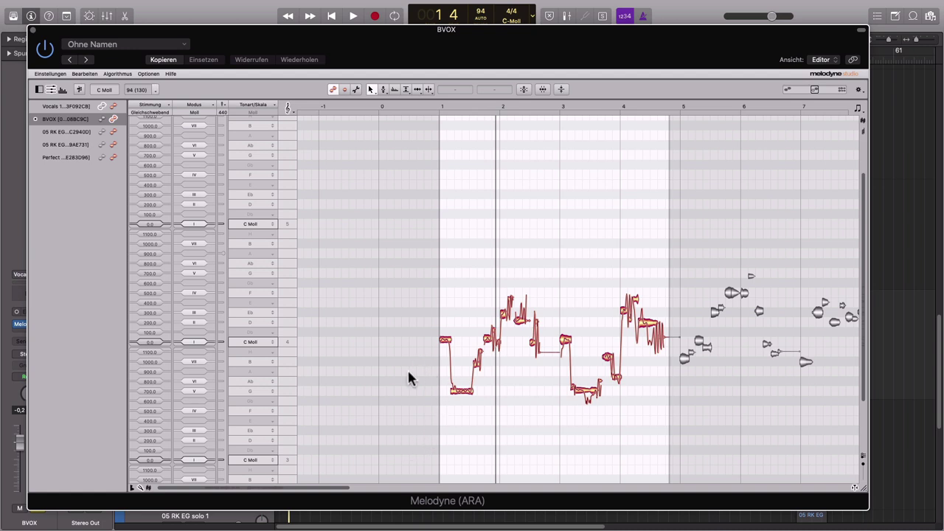
Raise the first BVOX note at bar 1 to Eb 4.
left_click(444, 342)
left_click_drag(444, 342, 444, 310)
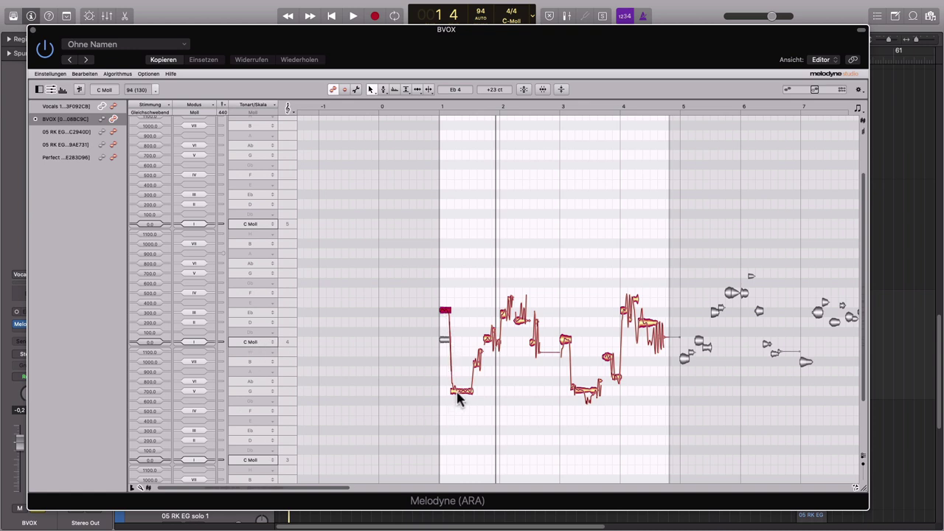
Raise the second BVOX note to C 4 and the following notes through bar 2 by a few semitones, and play the harmony.
left_click_drag(460, 397, 490, 337)
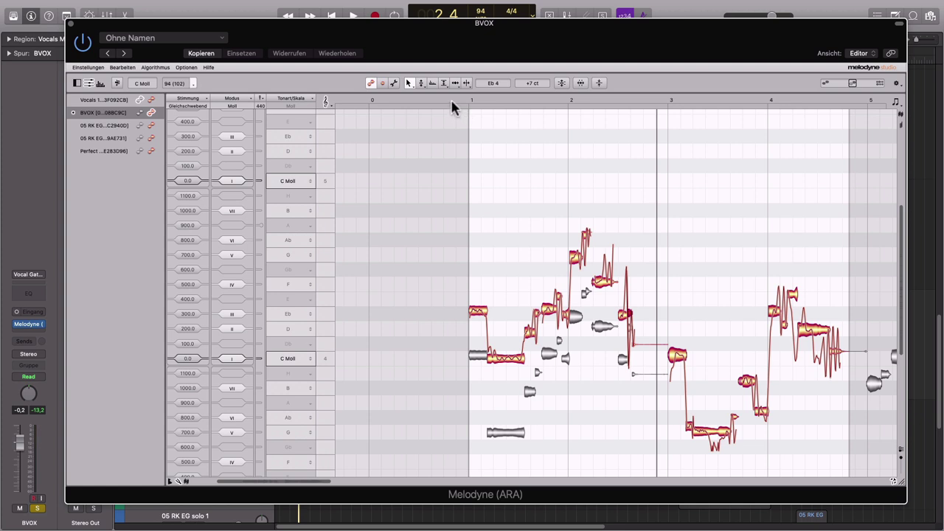
left_click(447, 97)
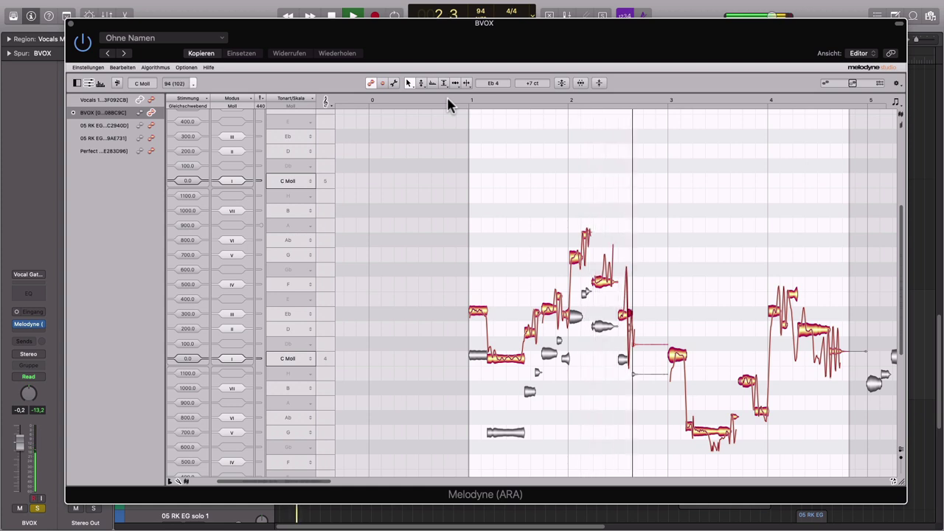
key("space")
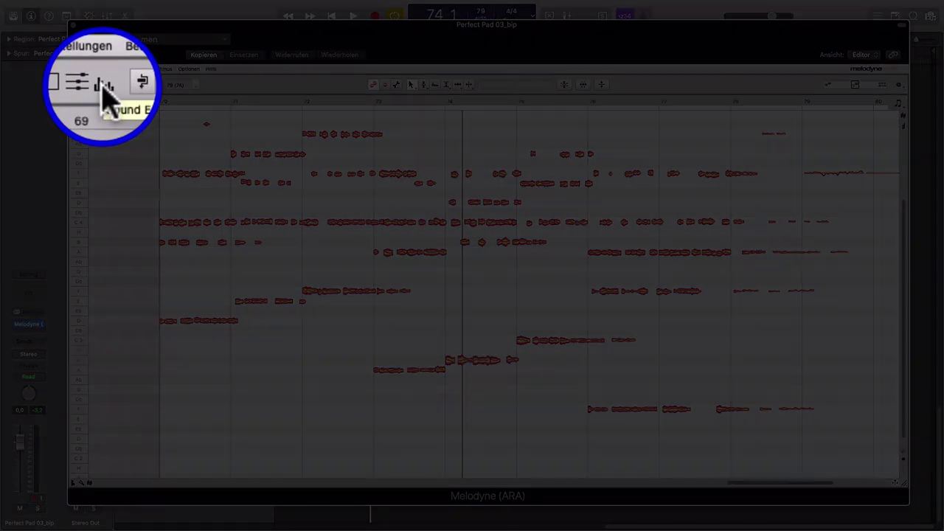
Open the Sound Editor for the Perfect Pad 03_bip track and play the passage briefly with the EQ view displayed.
left_click(103, 85)
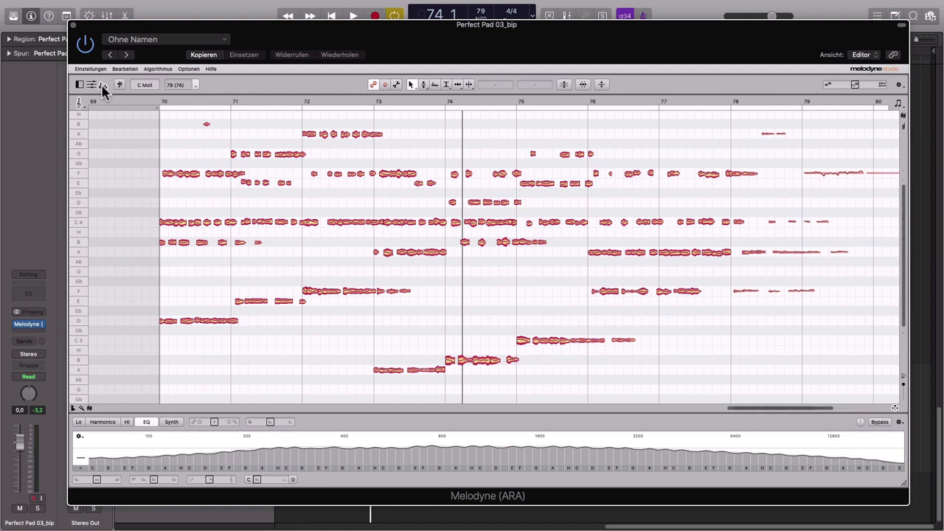
key("space")
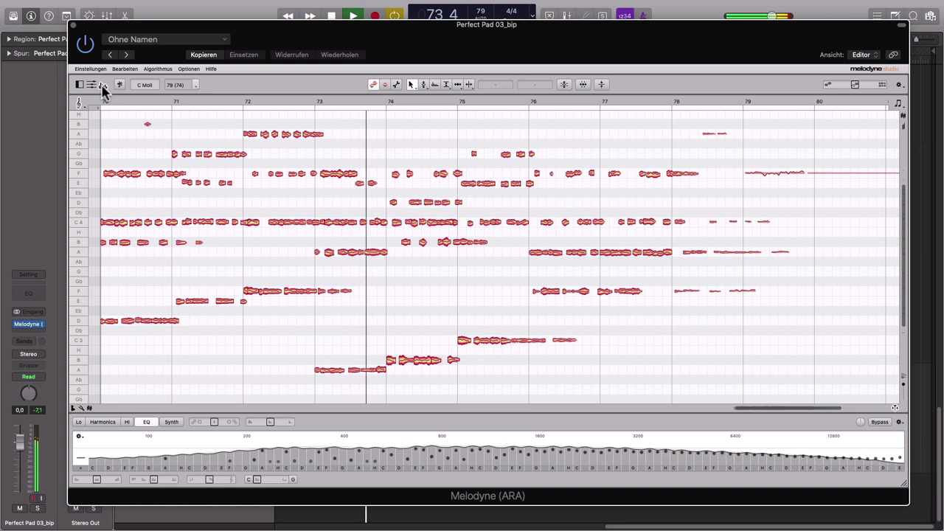
key("space")
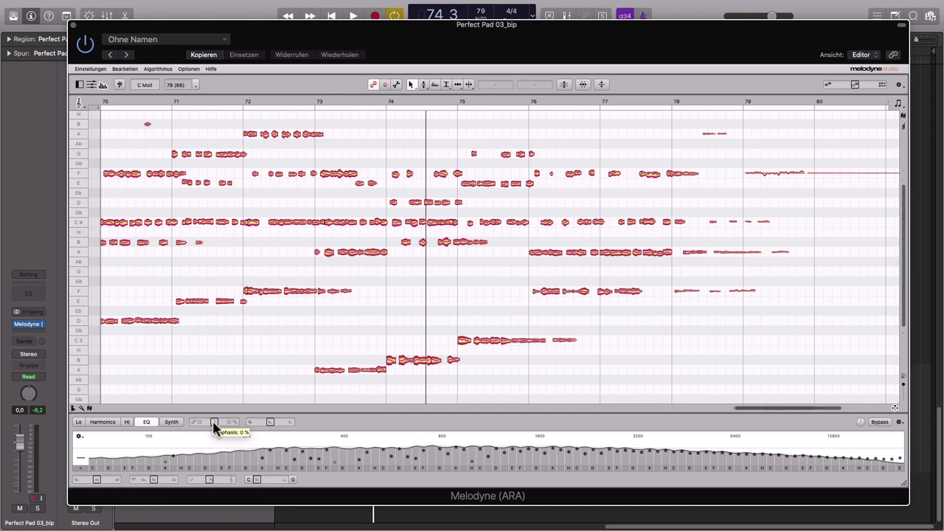
Try the Emphasis at -100 % while the pad plays, and return it to 0 %.
key("space")
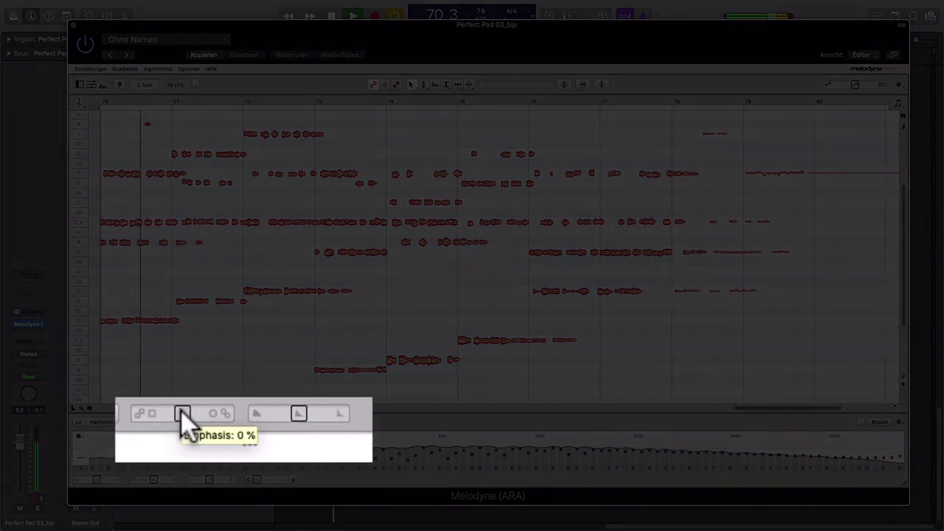
left_click_drag(181, 410, 149, 419)
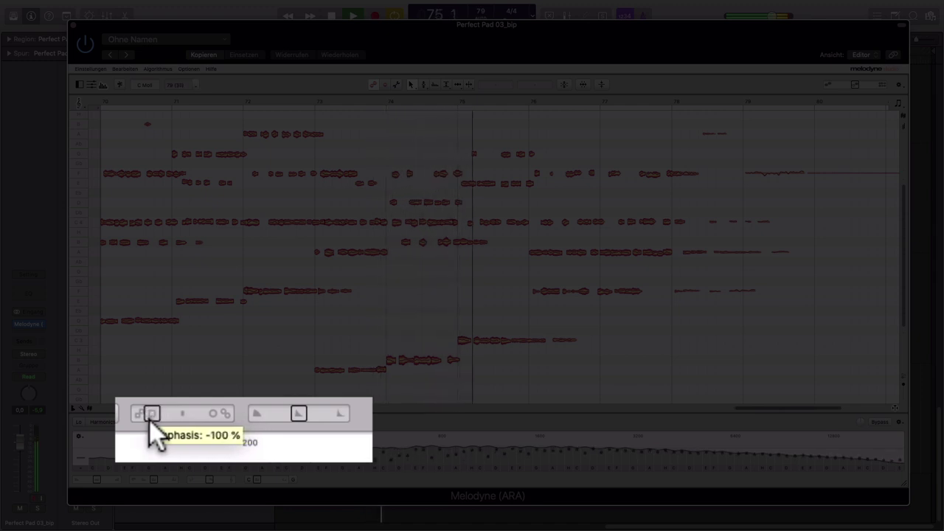
left_click_drag(150, 424, 184, 432)
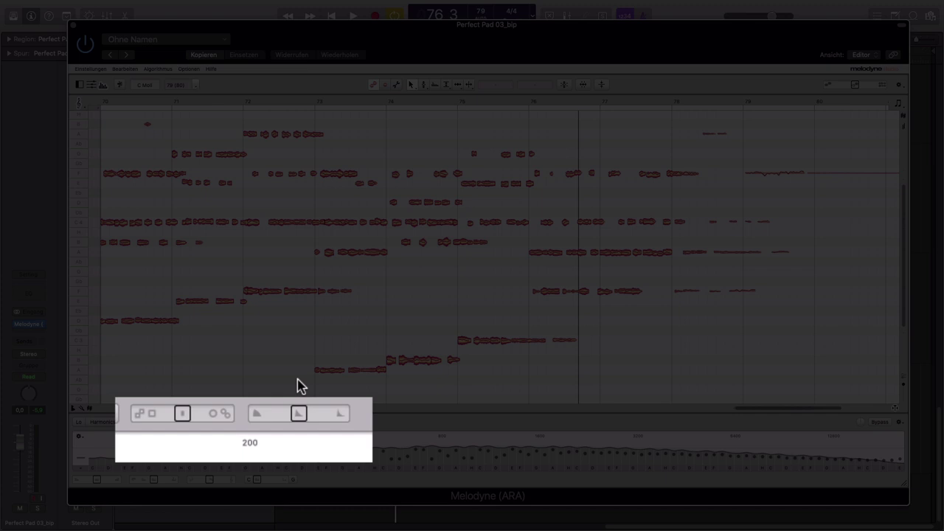
mouse_move(172, 416)
left_mouse_down()
mouse_move(152, 420)
mouse_move(178, 414)
left_mouse_up()
left_click(178, 413)
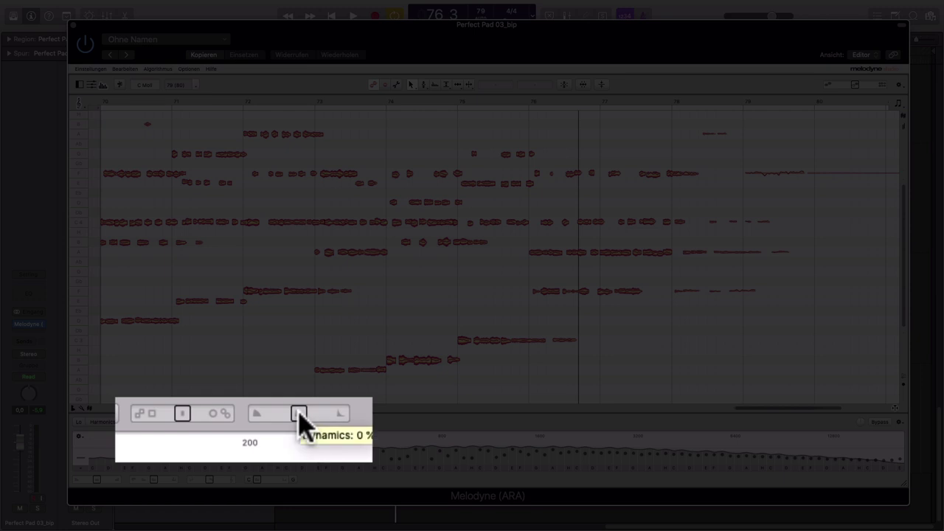
Try the Dynamics above zero and at -76 % while the pad plays, and return it to 0 %.
key("space")
left_click_drag(298, 412, 325, 414)
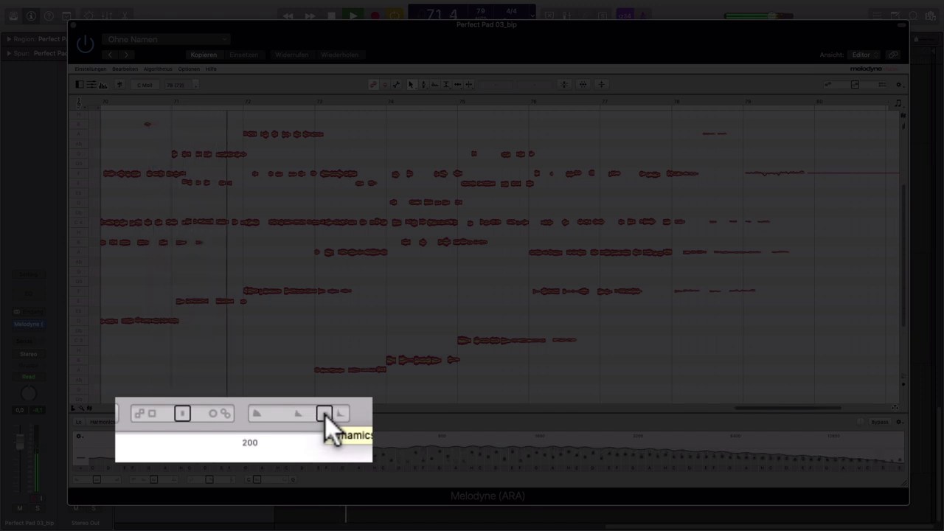
left_click_drag(325, 414, 266, 414)
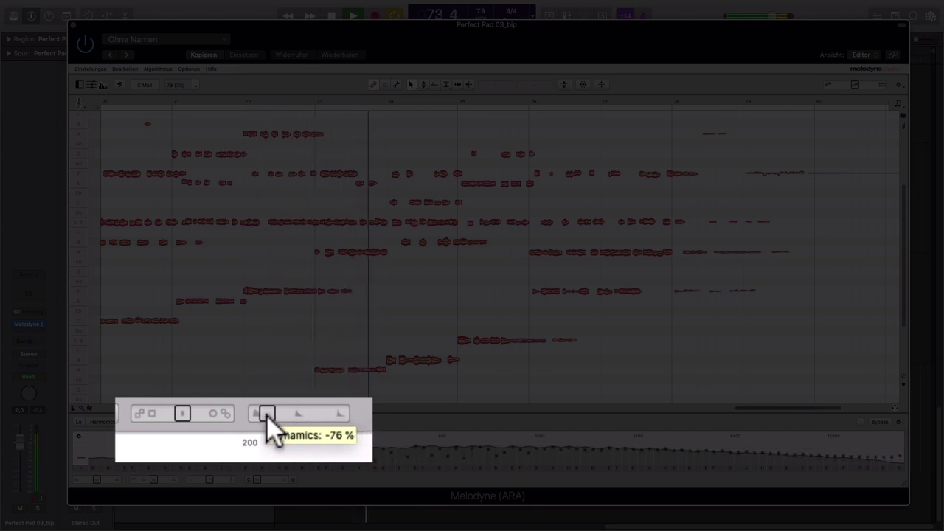
left_click_drag(267, 416, 298, 416)
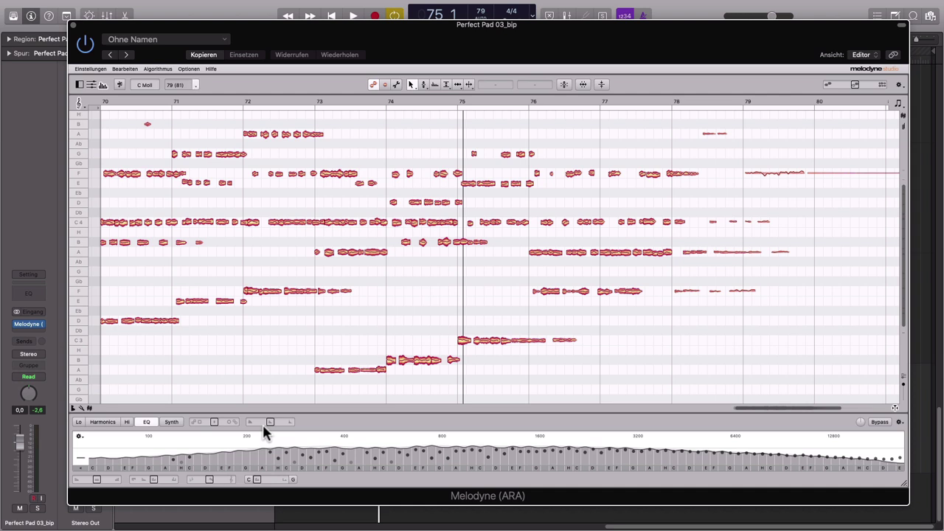
mouse_move(264, 426)
left_mouse_down()
mouse_move(250, 428)
mouse_move(270, 428)
left_mouse_up()
Try adjusting single EQ bands and raising a selected range from E to H around 800 Hz, and undo the changes.
left_click(147, 426)
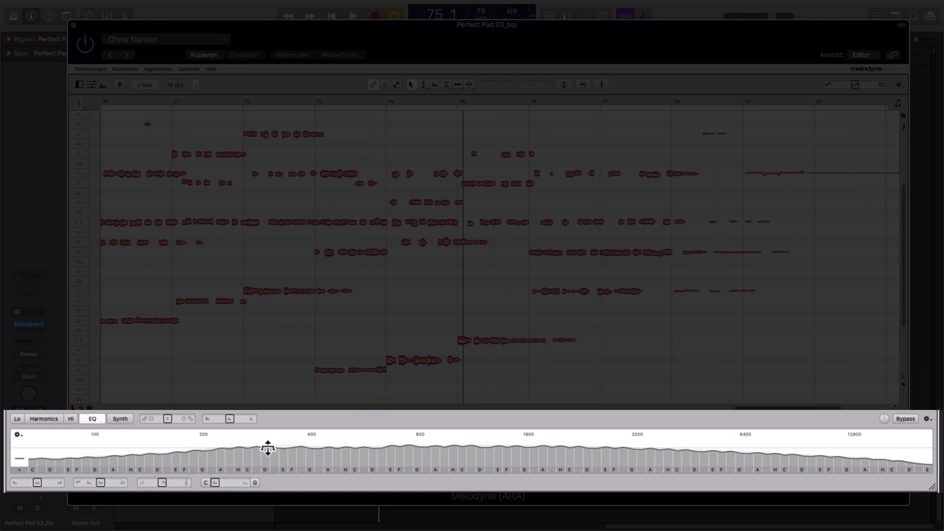
mouse_move(268, 449)
left_mouse_down()
mouse_move(268, 468)
mouse_move(270, 450)
left_mouse_up()
left_click_drag(393, 446, 393, 448)
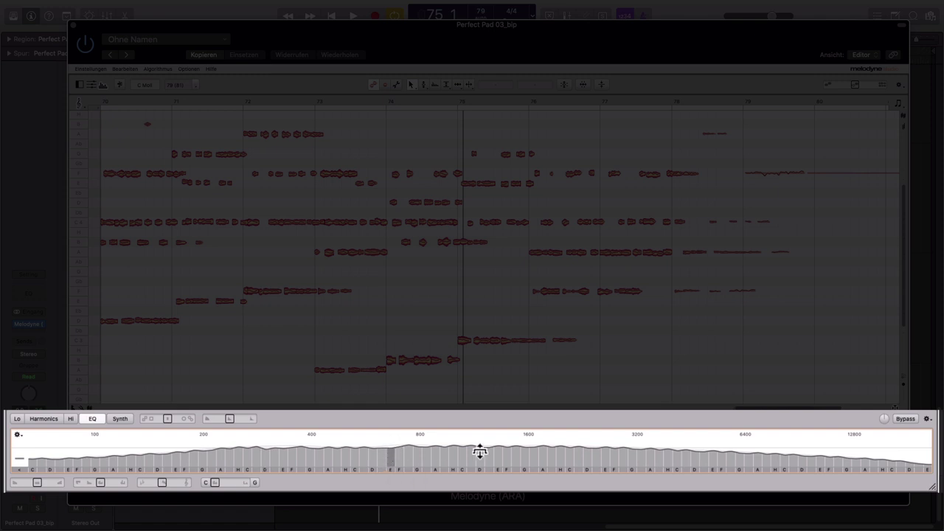
left_click(392, 447)
key("shift")
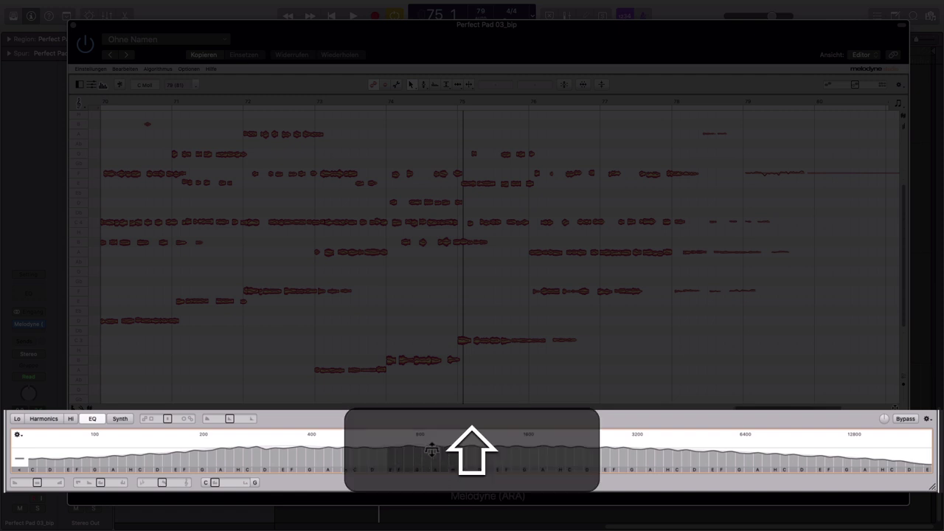
mouse_move(429, 451)
left_mouse_down()
mouse_move(432, 460)
mouse_move(441, 436)
mouse_move(437, 445)
left_mouse_up()
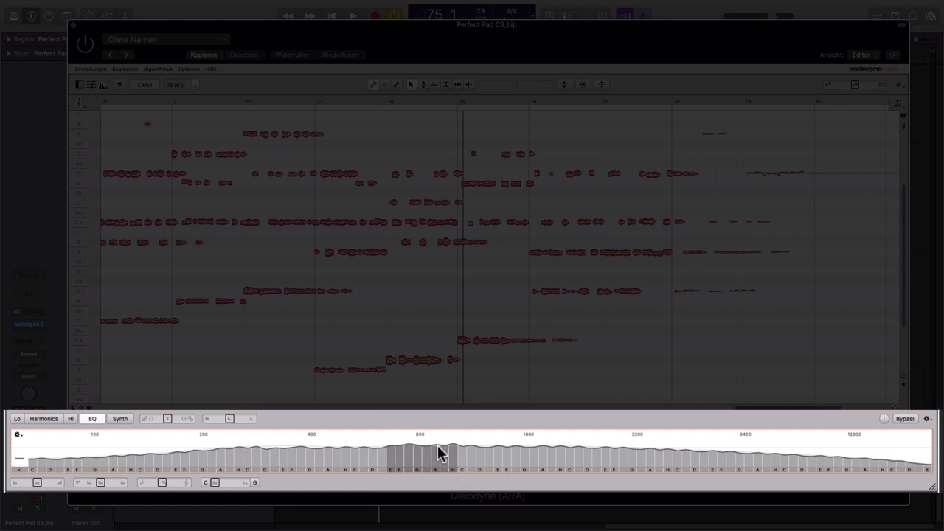
key("super")
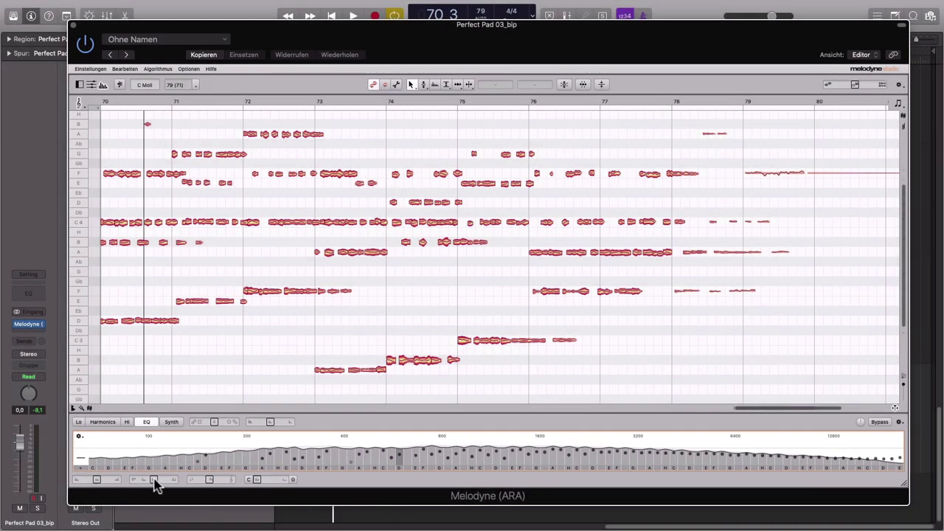
Play the pad while trying the Contour and neighbouring macro sliders below the EQ curve, and return them to neutral.
mouse_move(261, 485)
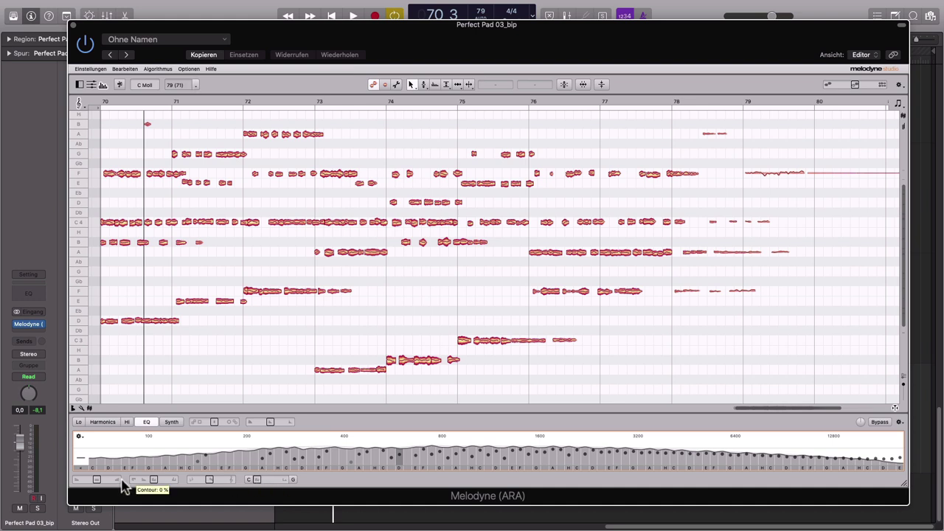
scroll(189, 308, "left", 4)
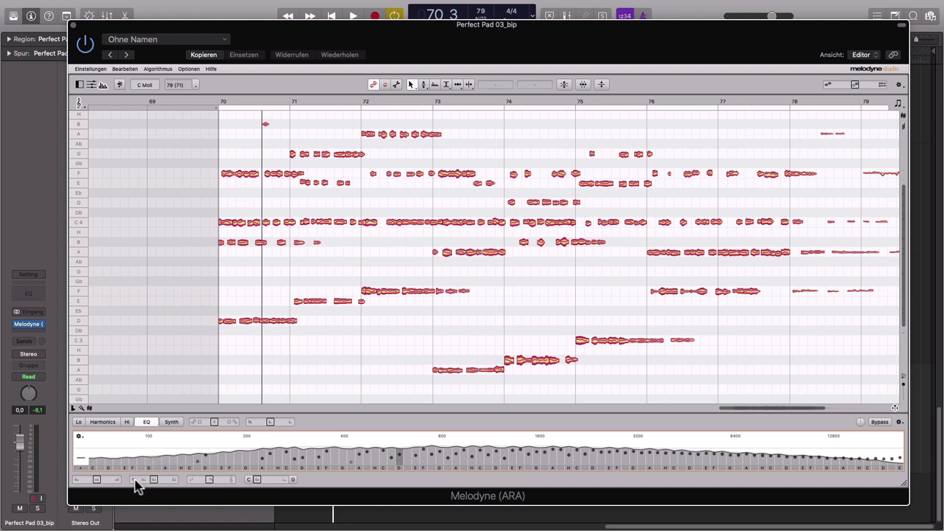
key("space")
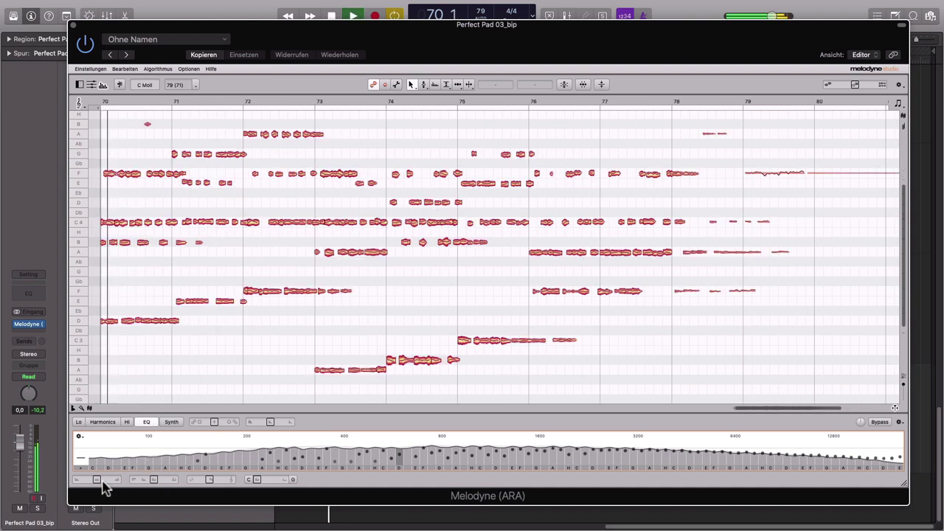
left_click_drag(95, 483, 151, 490)
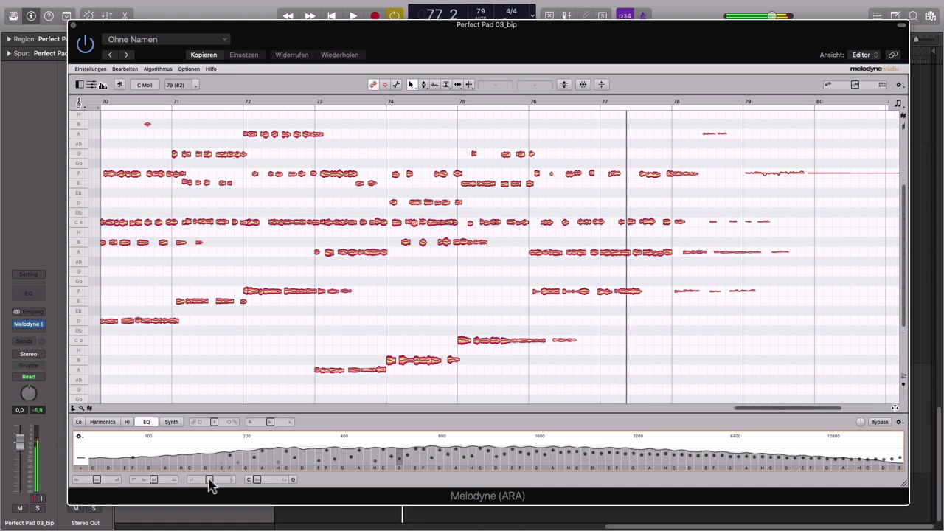
left_click_drag(209, 480, 249, 489)
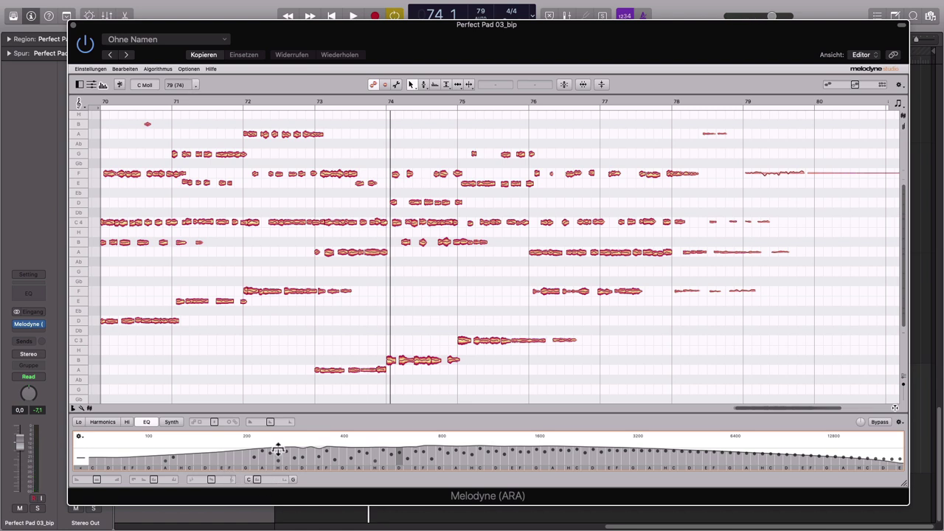
Show the Synth view together with the EQ view, and reshape the Spectrum and Formant envelopes while the pad plays.
left_click(171, 423)
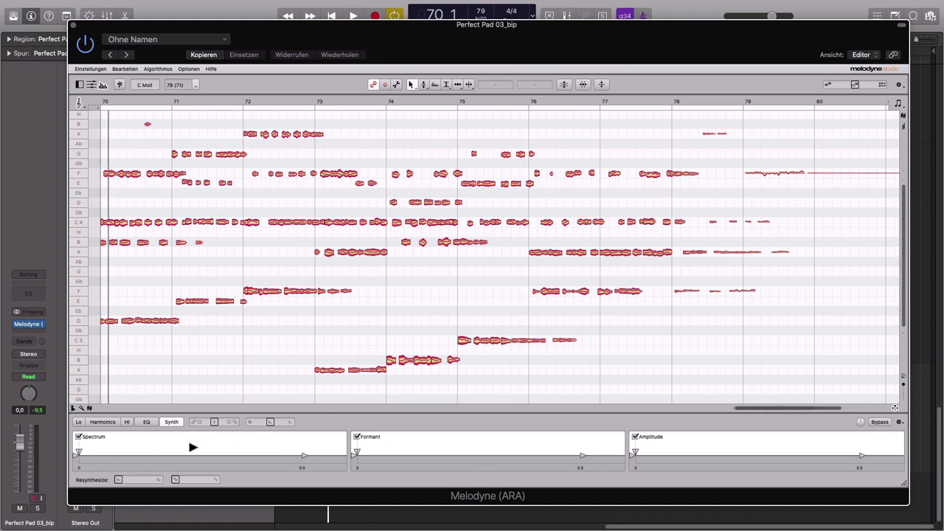
left_click(147, 422, "super")
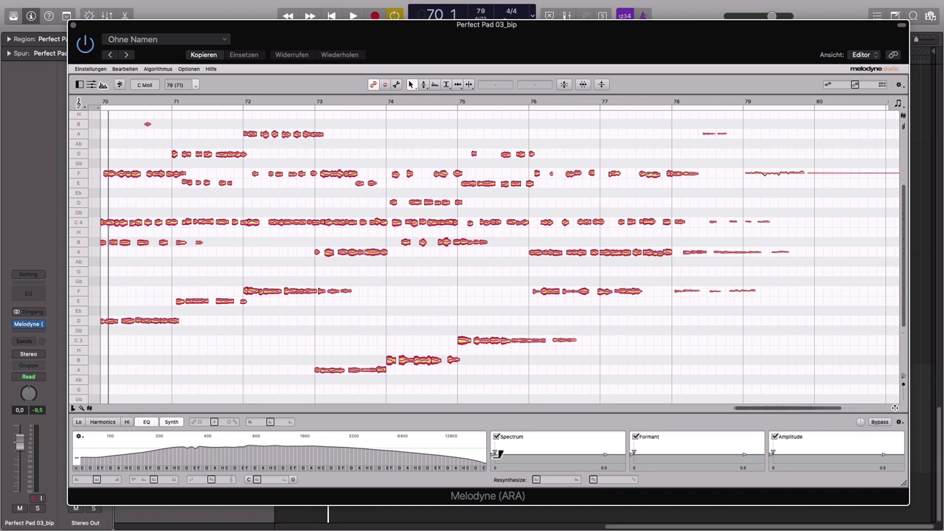
key("space")
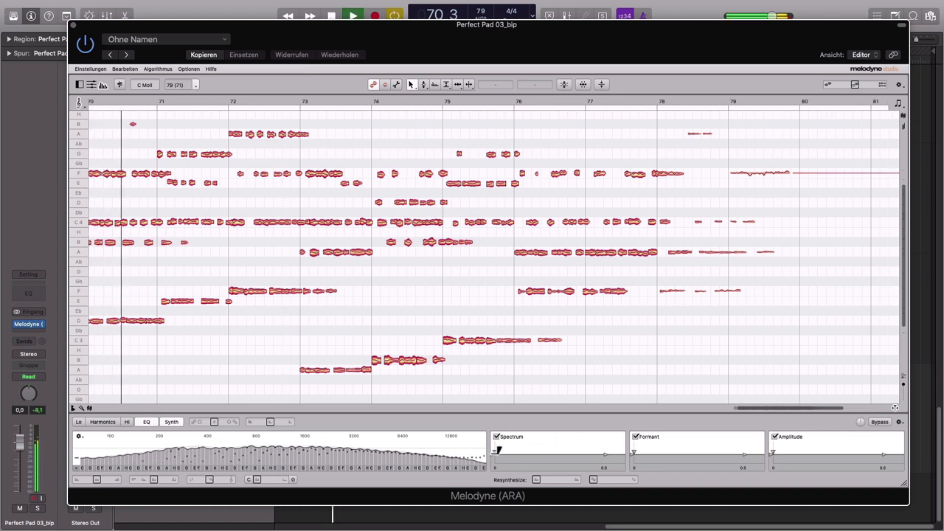
left_click_drag(500, 448, 550, 445)
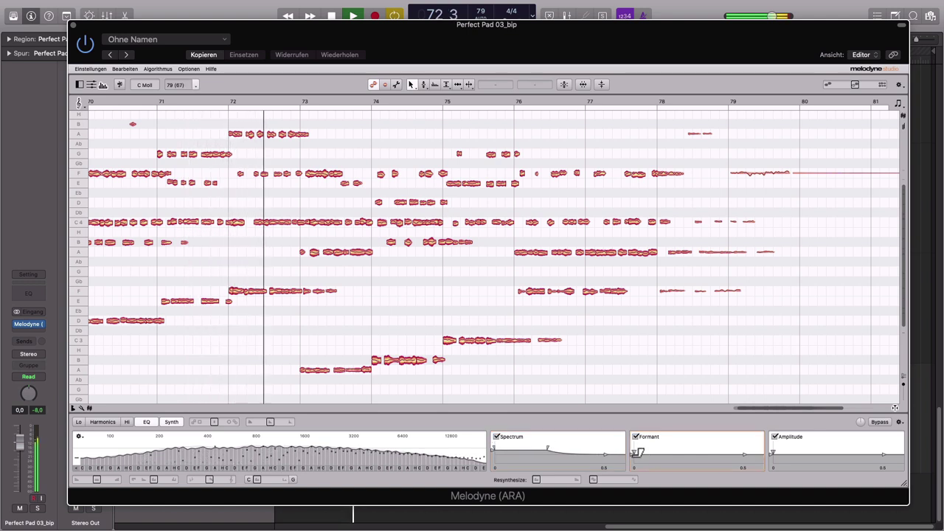
left_click_drag(747, 455, 738, 448)
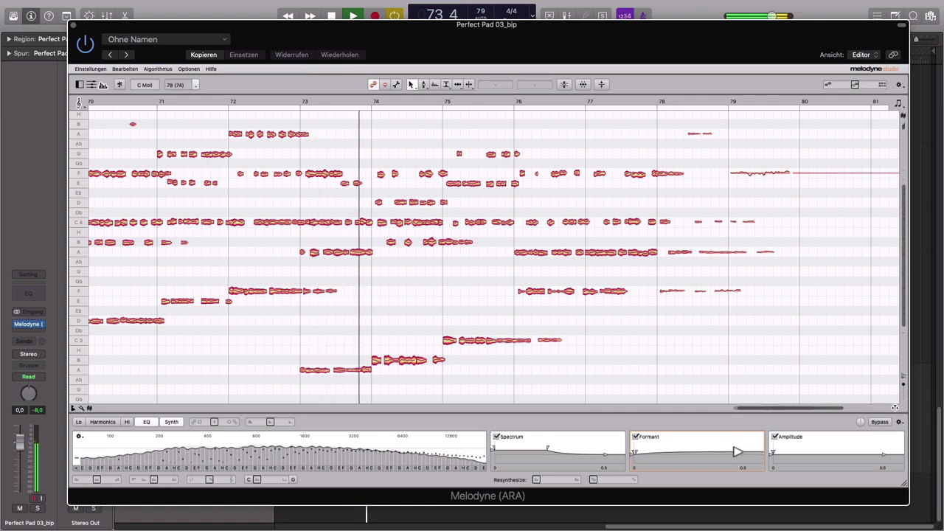